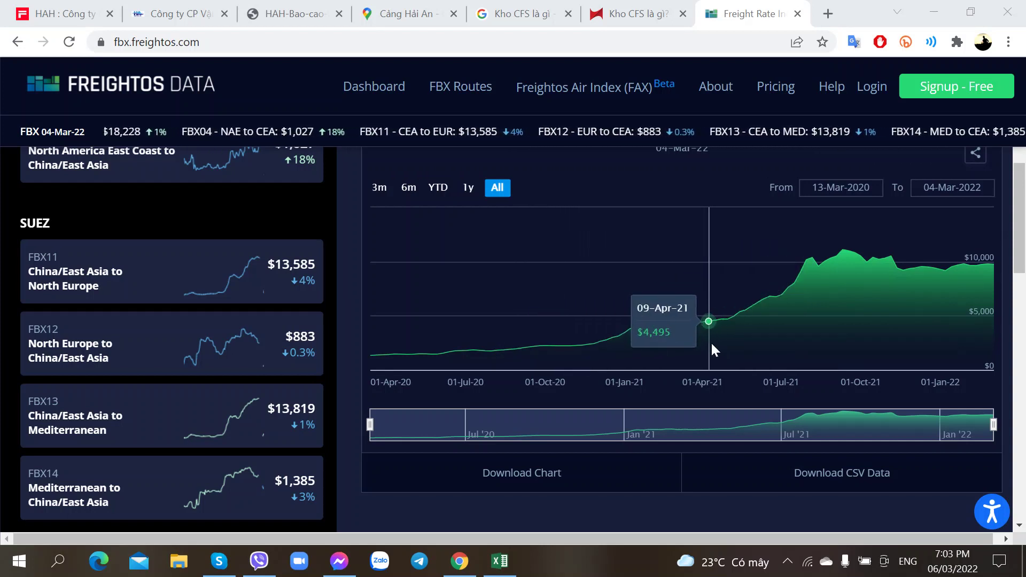
Consult the annual report's development orientation section and enter "Giá cước vận chuyển Con 2 năm qua tăng mạnh" in cell B83 of the HAH Excel workbook.
click(283, 13)
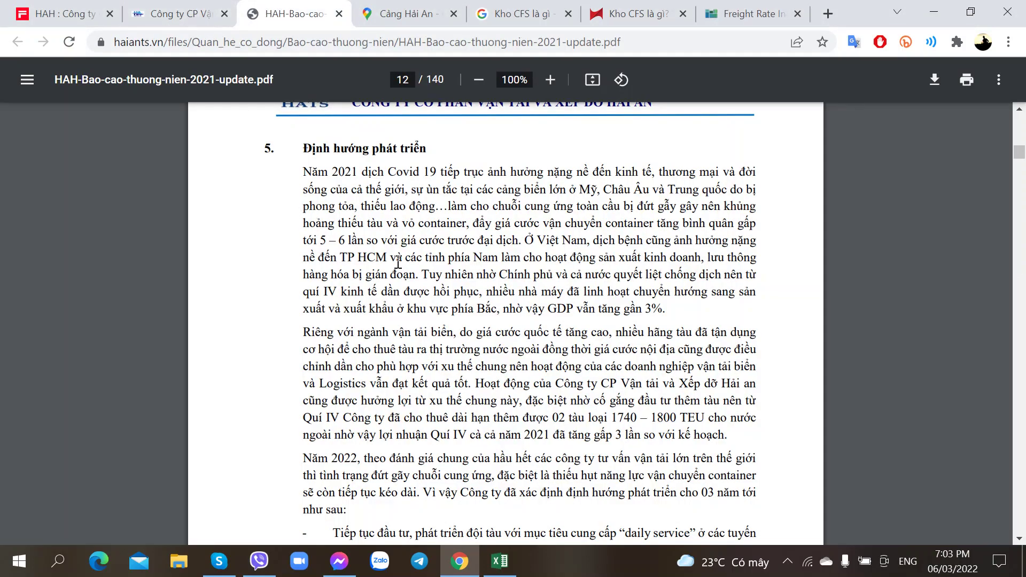
ctrl+scroll(399, 264, up, 2)
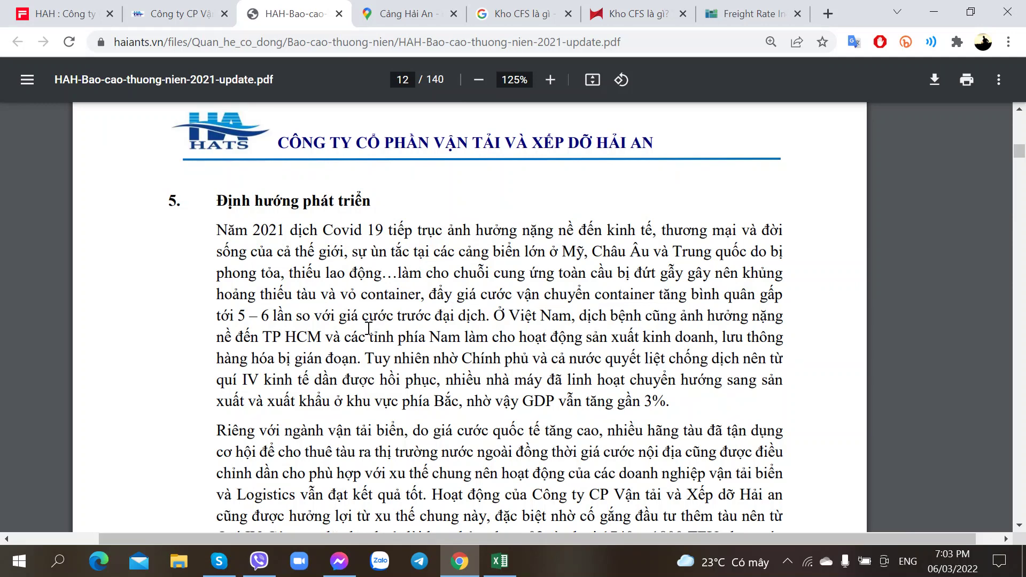
click(500, 561)
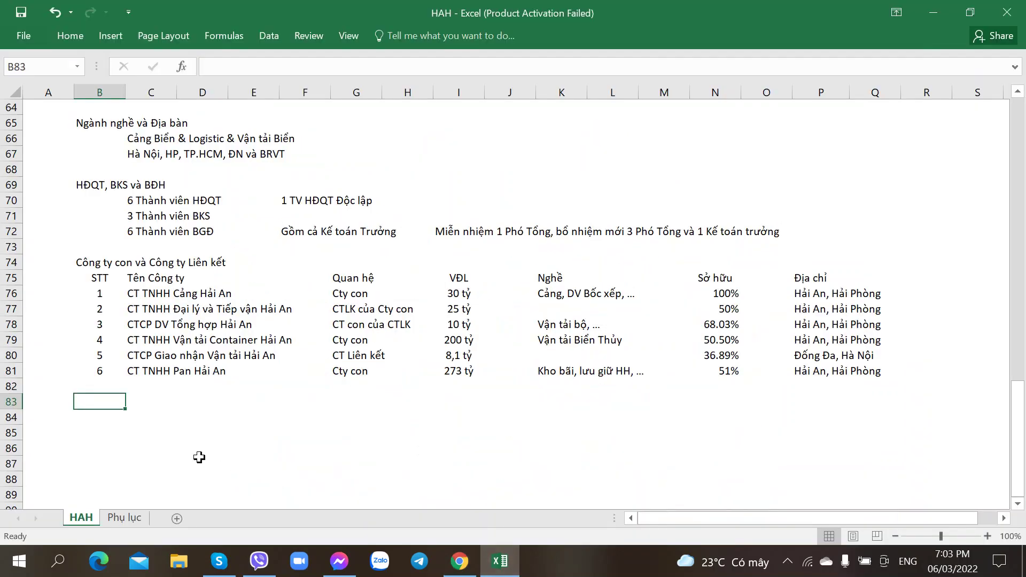
key(alt+Tab)
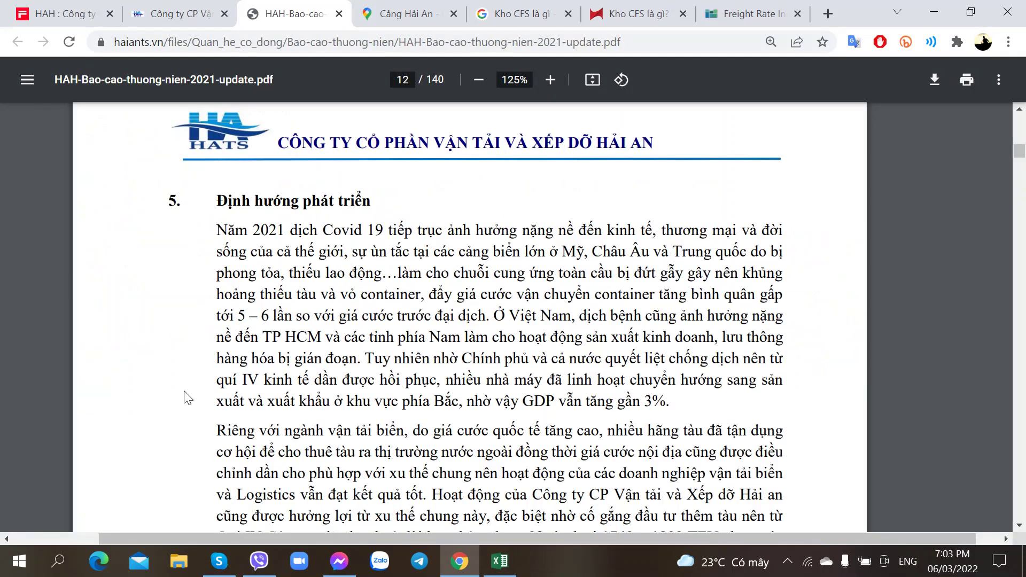
key(alt+Tab)
text(G)
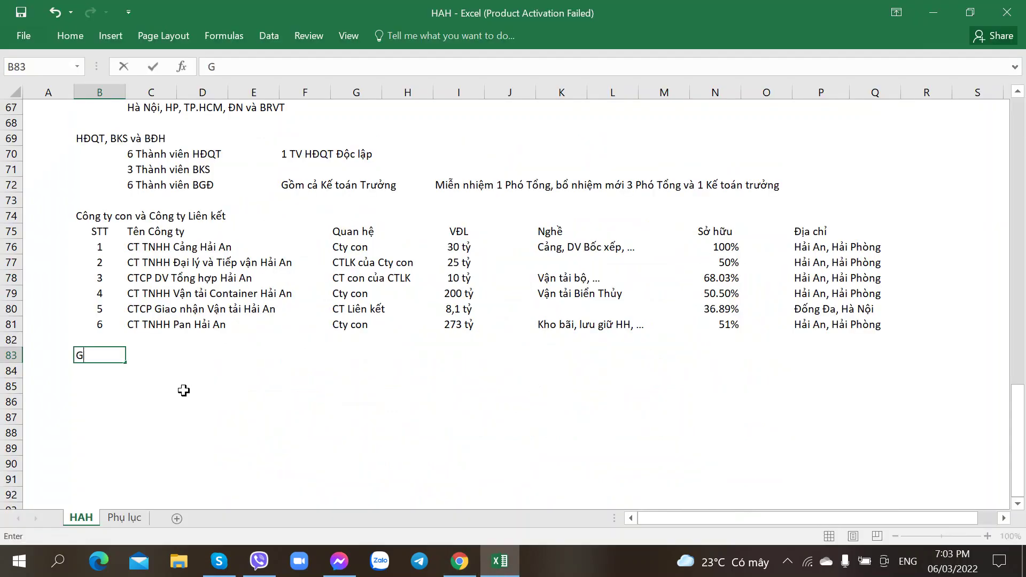
text(iá cước van )
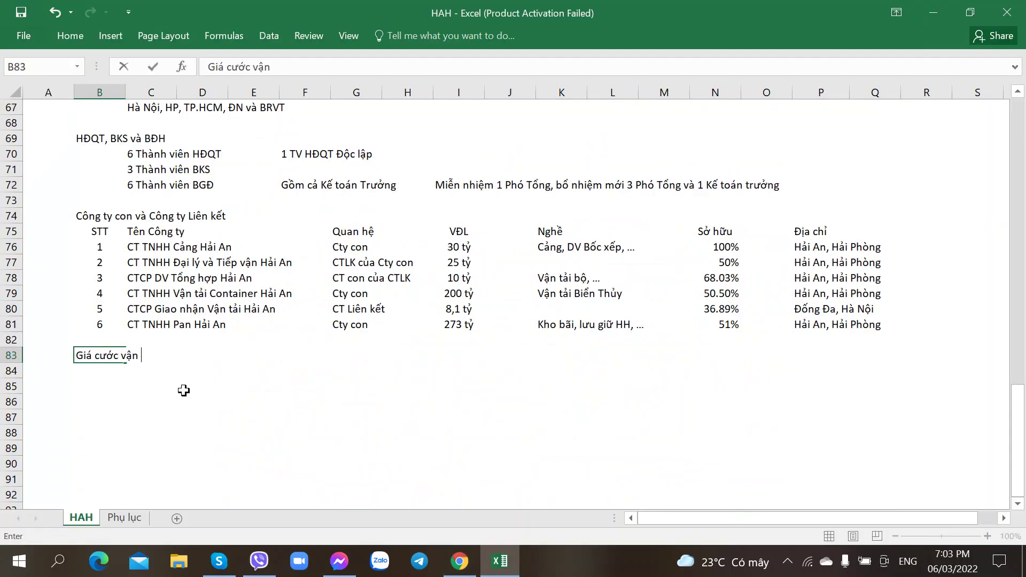
text(chuyen Co)
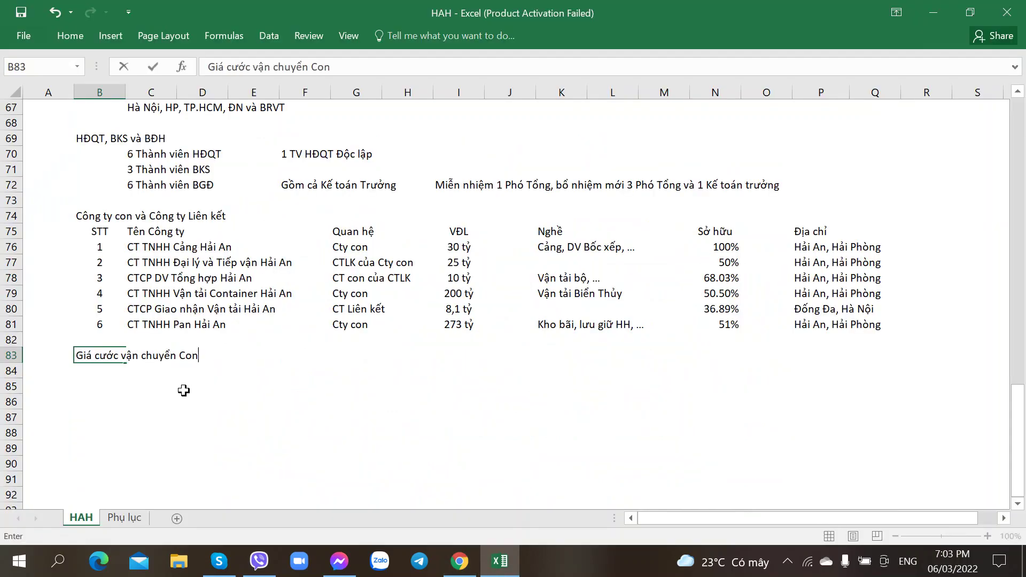
text(n 2 năm qua tăng mạnh)
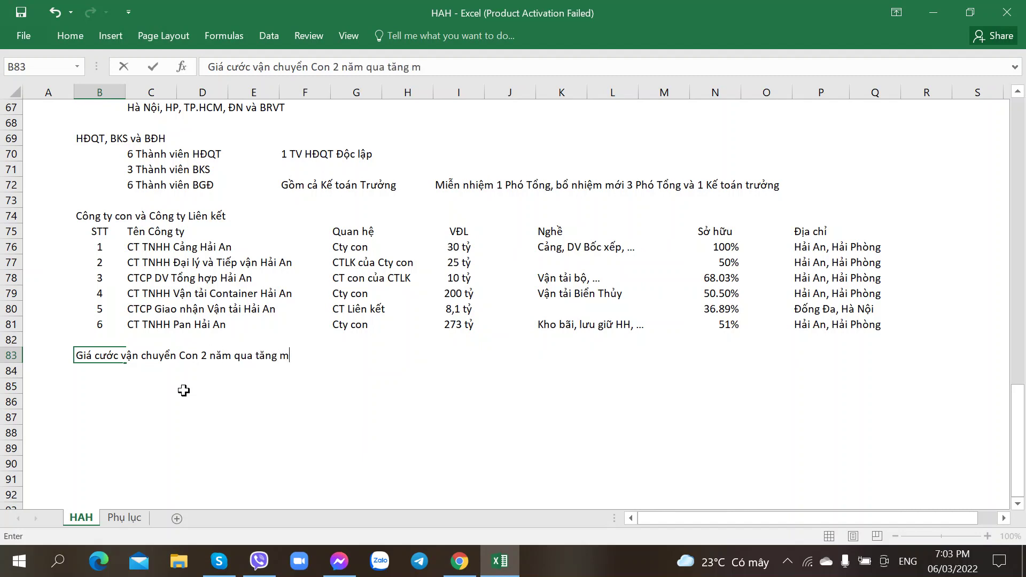
key(Return)
Enter the continuation "và 7 tháng nay đi ngang vẫn đứng ở mức cao" in cell G83.
key(Right)
key(Right)
key(Right)
key(Right)
key(Right)
key(Right)
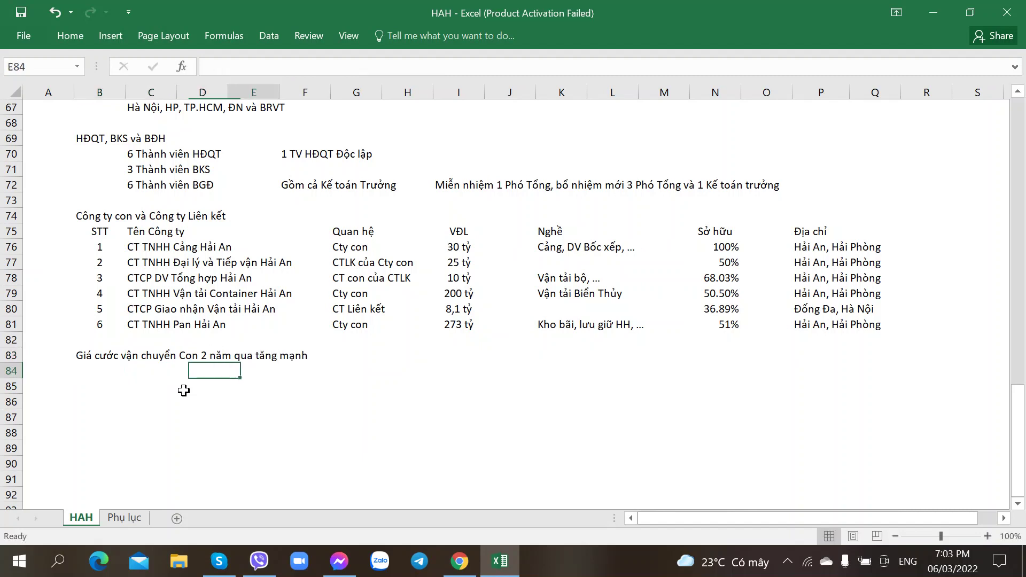
key(Up)
key(Left)
text(và )
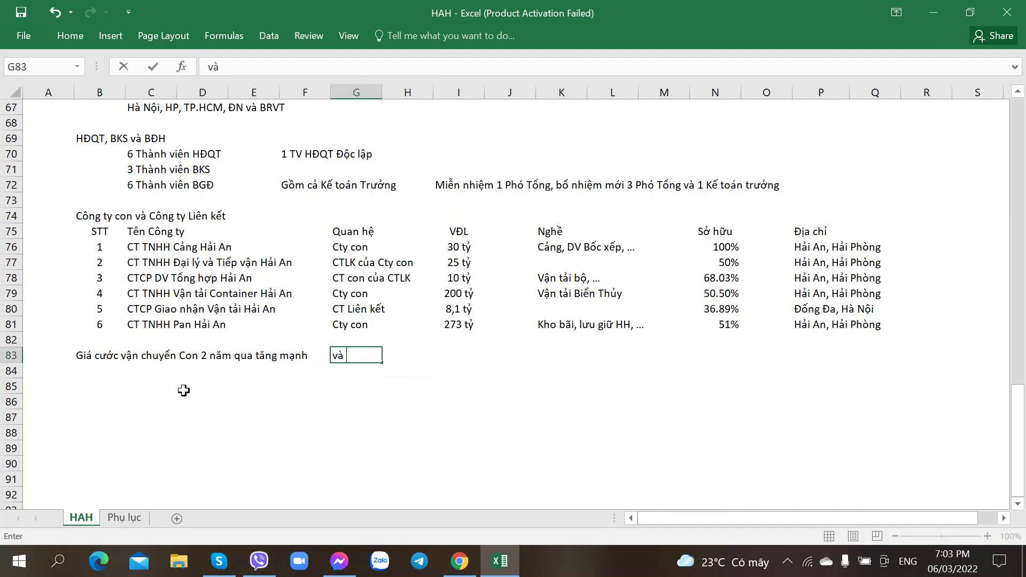
text(7 y hân)
key(BackSpace)
key(BackSpace)
key(BackSpace)
key(BackSpace)
key(BackSpace)
text(tháng nà)
key(BackSpace)
text(ay đi ngang )
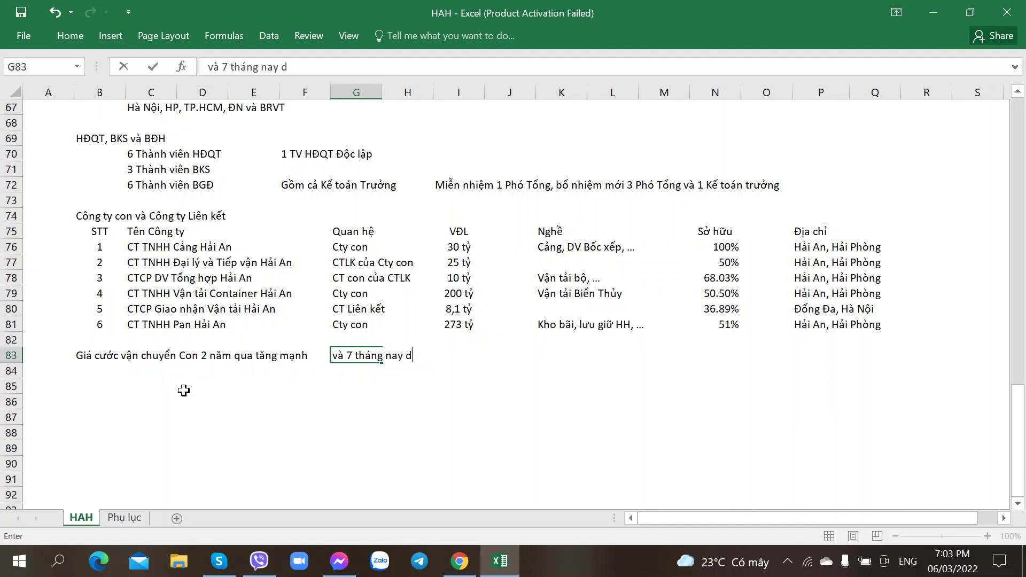
text(và đứng)
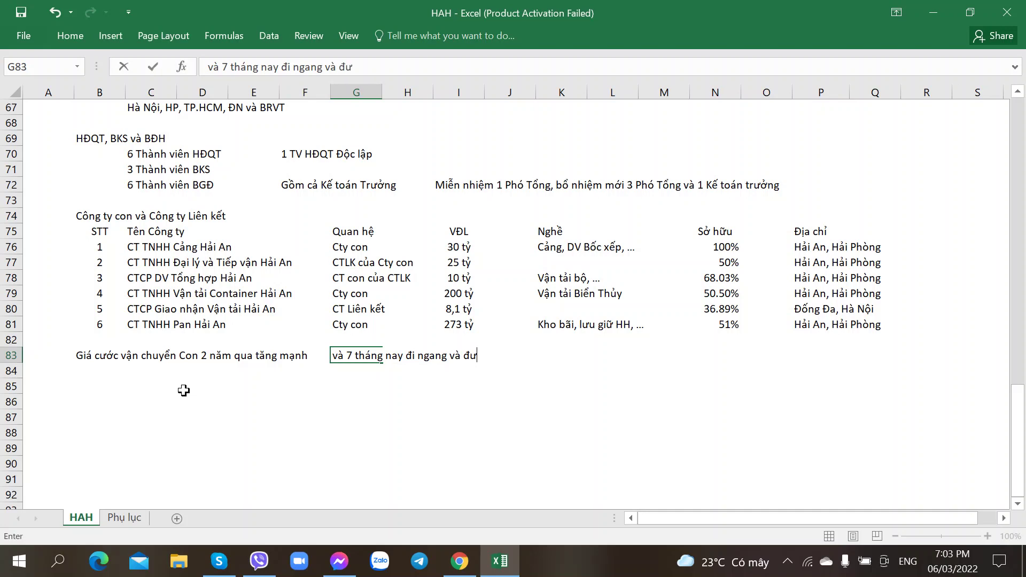
key(BackSpace)
key(BackSpace)
key(BackSpace)
key(BackSpace)
key(BackSpace)
key(BackSpace)
key(BackSpace)
key(BackSpace)
text(nhưn)
key(BackSpace)
key(BackSpace)
key(BackSpace)
key(BackSpace)
key(BackSpace)
text(vã va)
key(BackSpace)
key(BackSpace)
key(BackSpace)
key(BackSpace)
key(BackSpace)
key(BackSpace)
text(vẫn đứng ơ)
text(r mucuc cao)
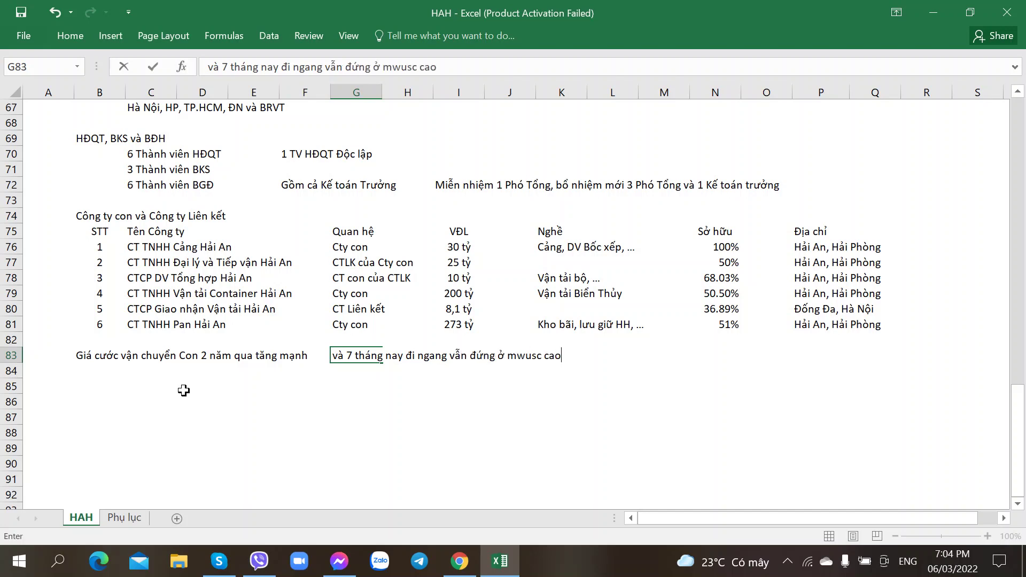
key(BackSpace)
key(BackSpace)
key(BackSpace)
key(BackSpace)
key(BackSpace)
key(BackSpace)
key(BackSpace)
key(BackSpace)
text(ức cao)
key(Return)
key(XF86MonBrightnessUp)
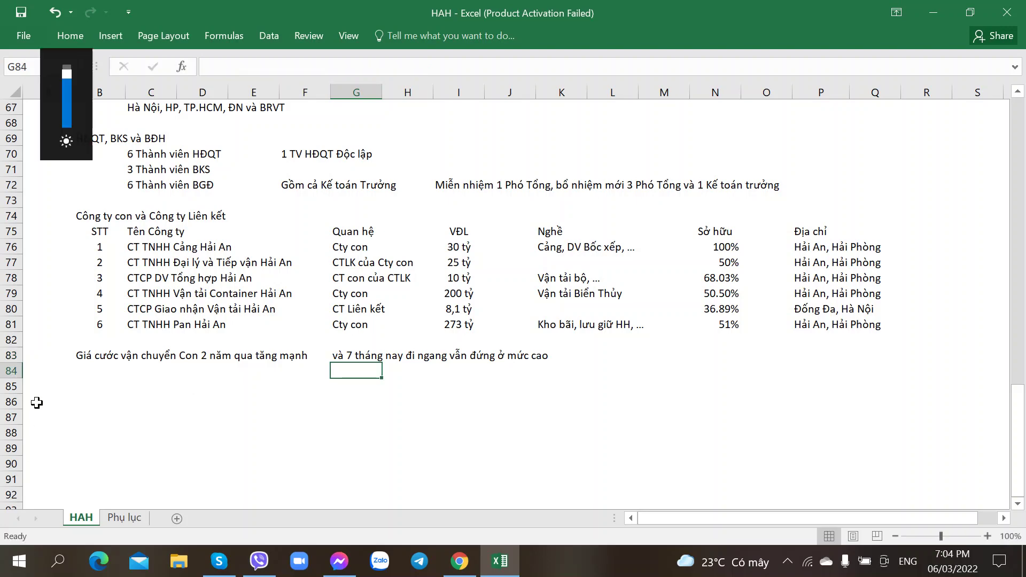
Enter the note "Giá cước tăng 5-6 lần so trước Đại Dịch" in cell B84, checking the multiple against the annual report.
click(134, 372)
click(80, 372)
key(alt+Tab)
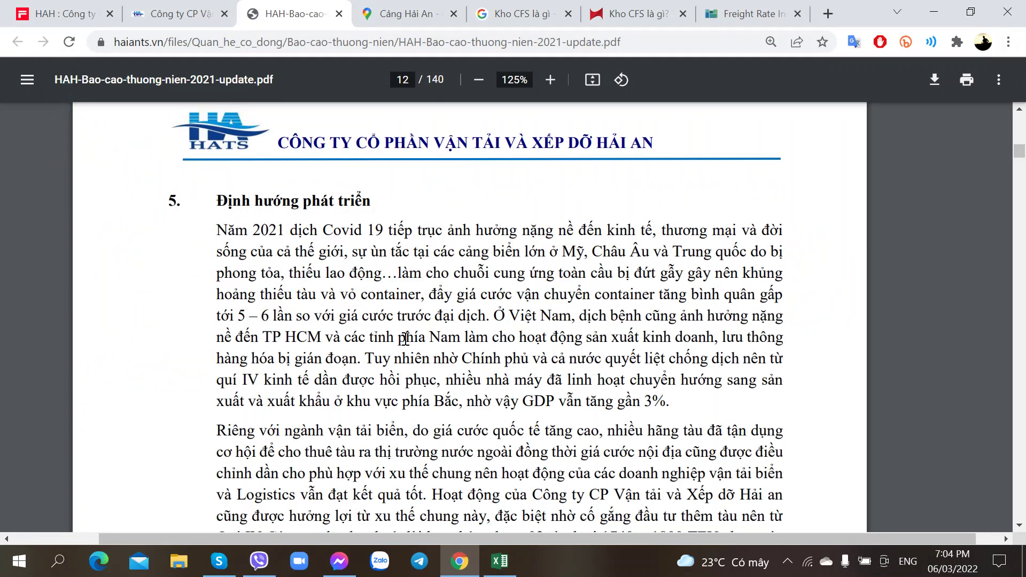
key(alt+Tab)
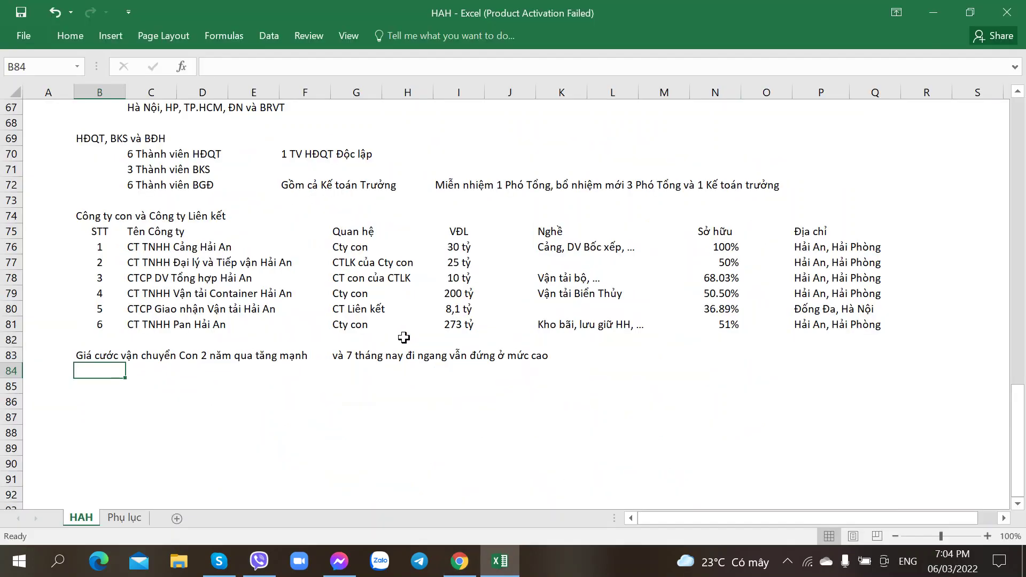
text(Tăng)
key(alt+Tab)
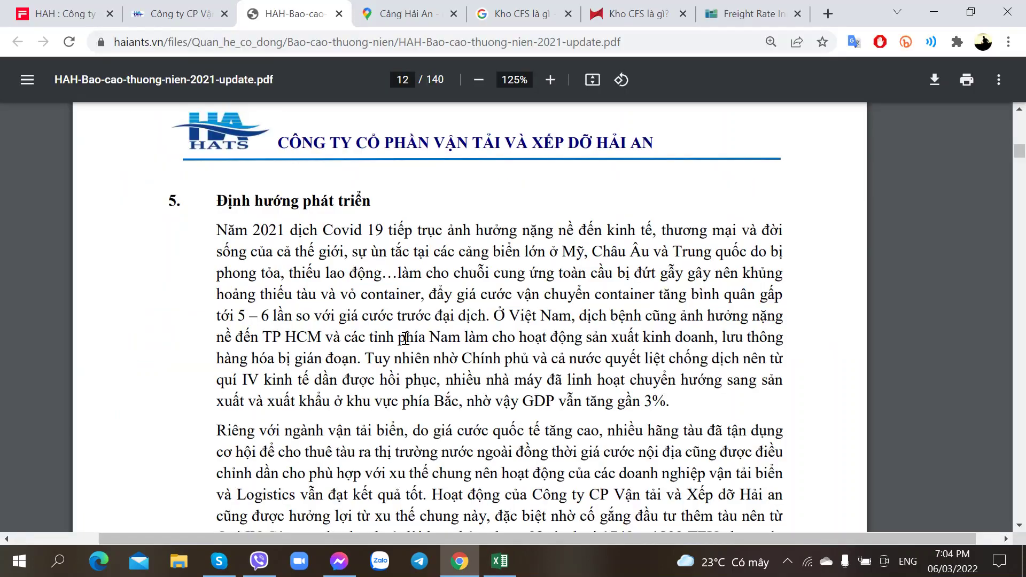
key(alt+Tab)
key(BackSpace)
key(BackSpace)
key(BackSpace)
key(BackSpace)
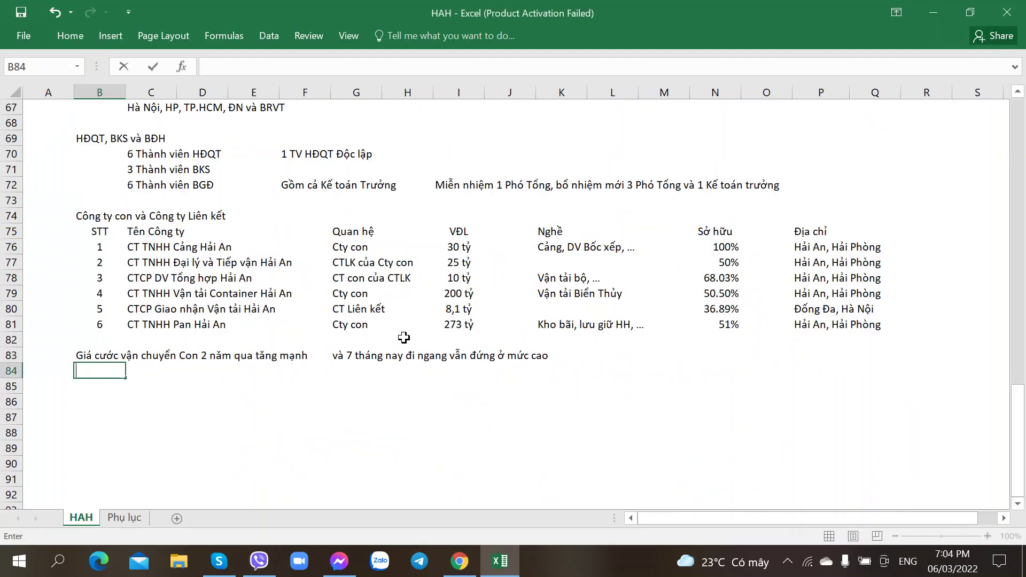
text(Giá cước)
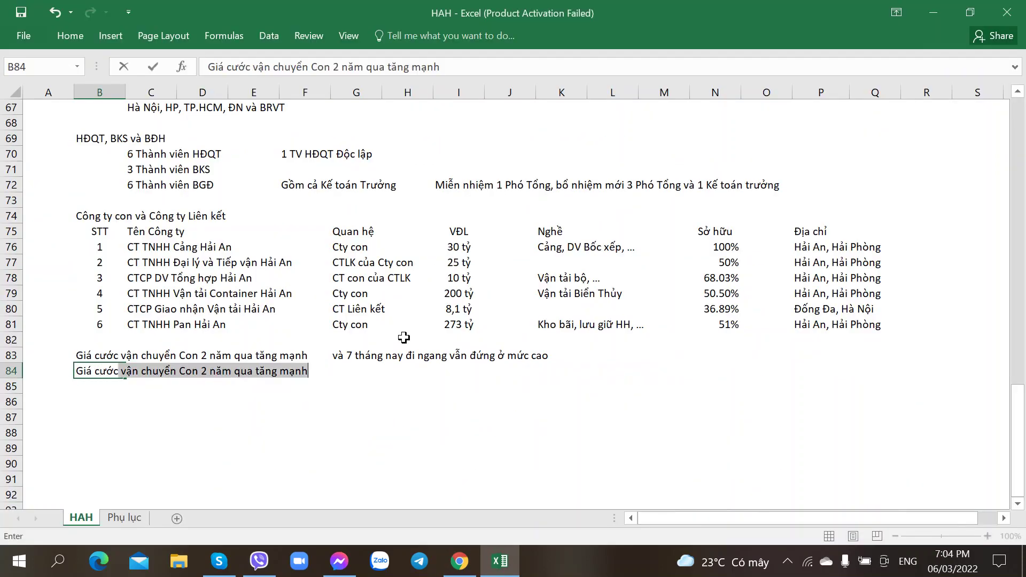
key(alt+Tab)
key(alt+Tab)
key(alt+Tab)
key(alt+Tab)
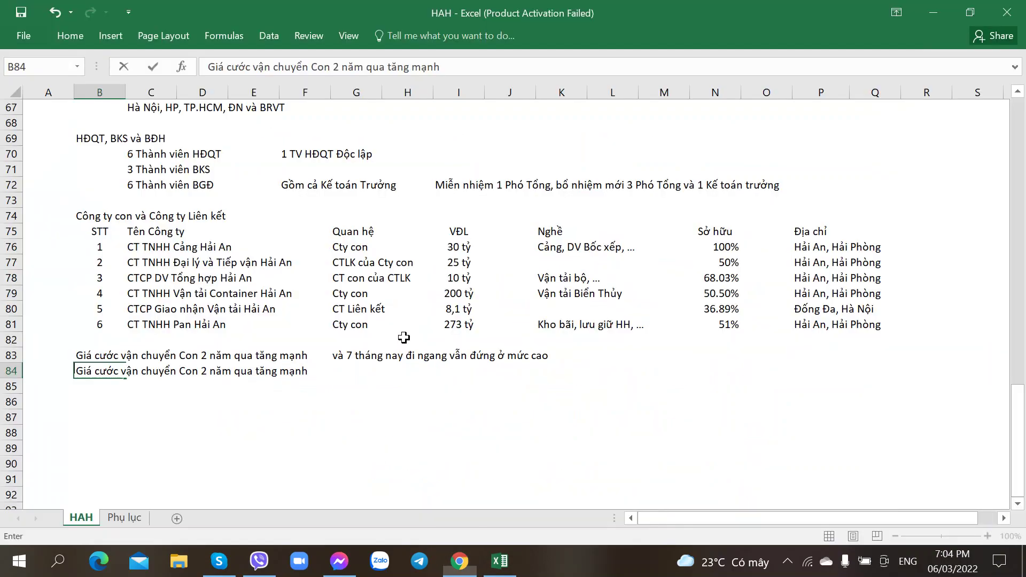
text(tăng 5-6 l)
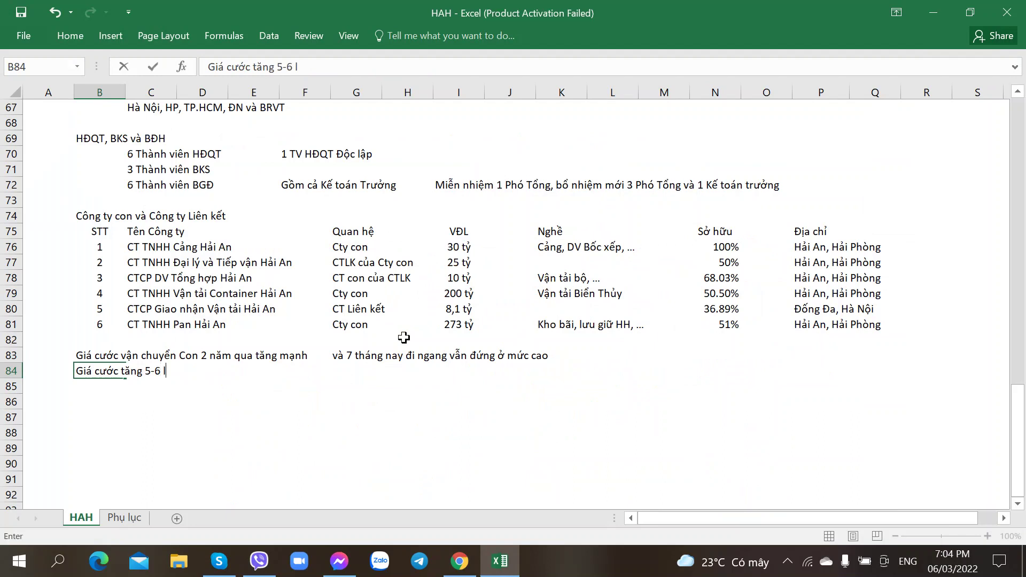
text(ần so trước)
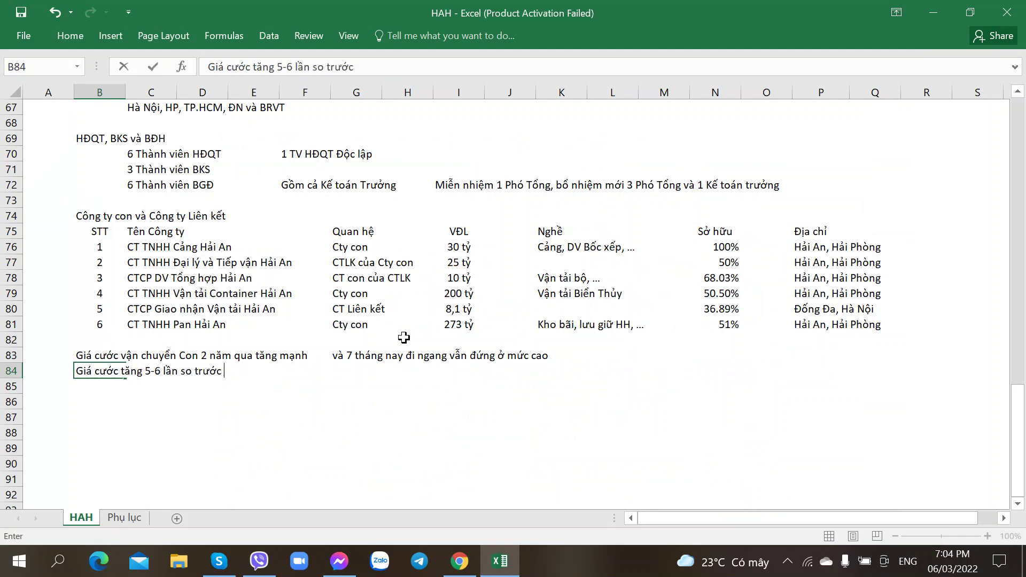
text( Đại dich)
key(BackSpace)
key(BackSpace)
key(BackSpace)
key(BackSpace)
text(Dịch)
key(Return)
In Chrome, examine the gso.gov.vn article on 2021 trade and the Google results for "kim ngạch xuất khẩu việt nam 2021".
key(alt+Tab)
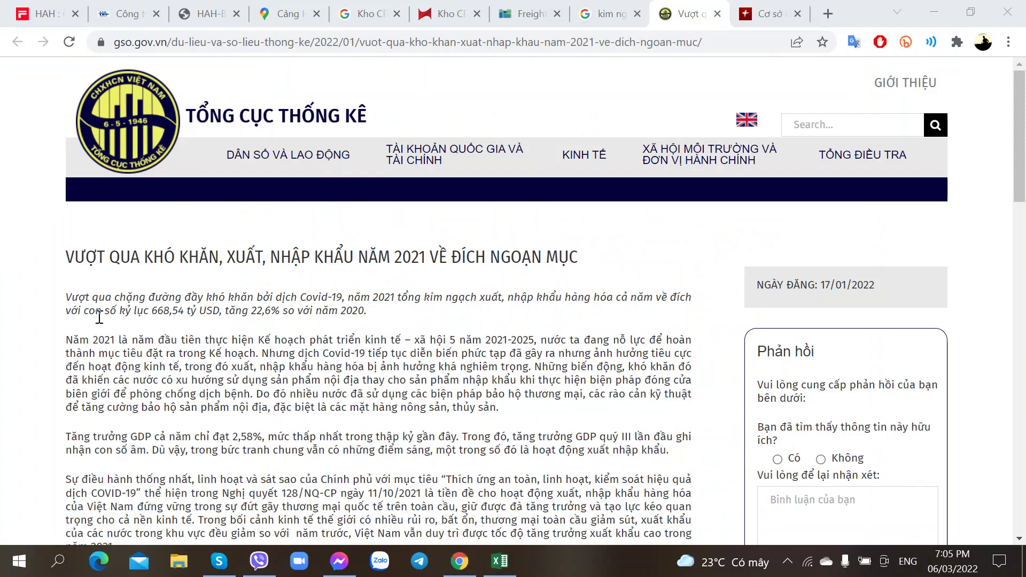
scroll(99, 317, down, 5)
scroll(99, 318, up, 5)
scroll(194, 309, down, 1)
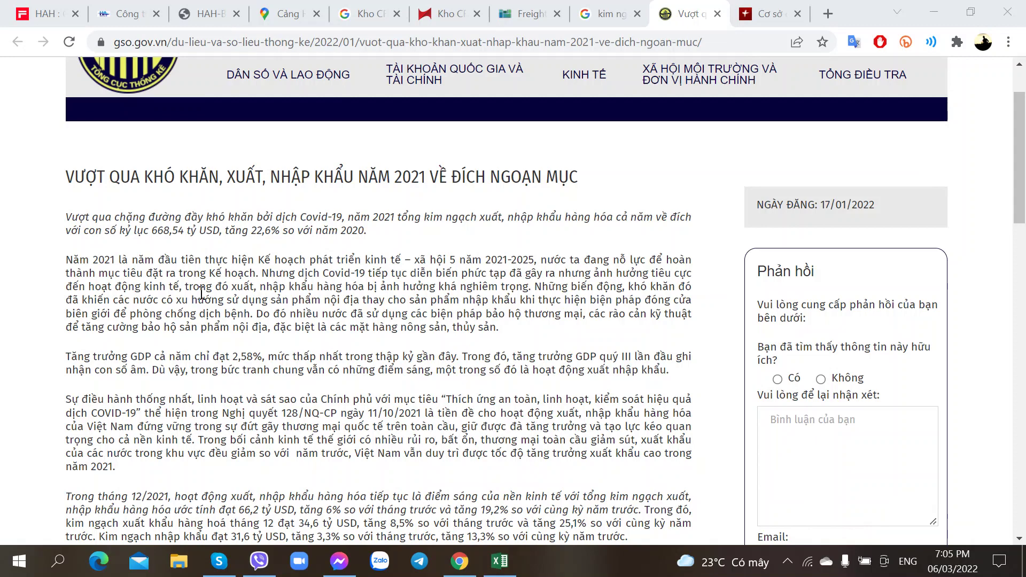
click(636, 7)
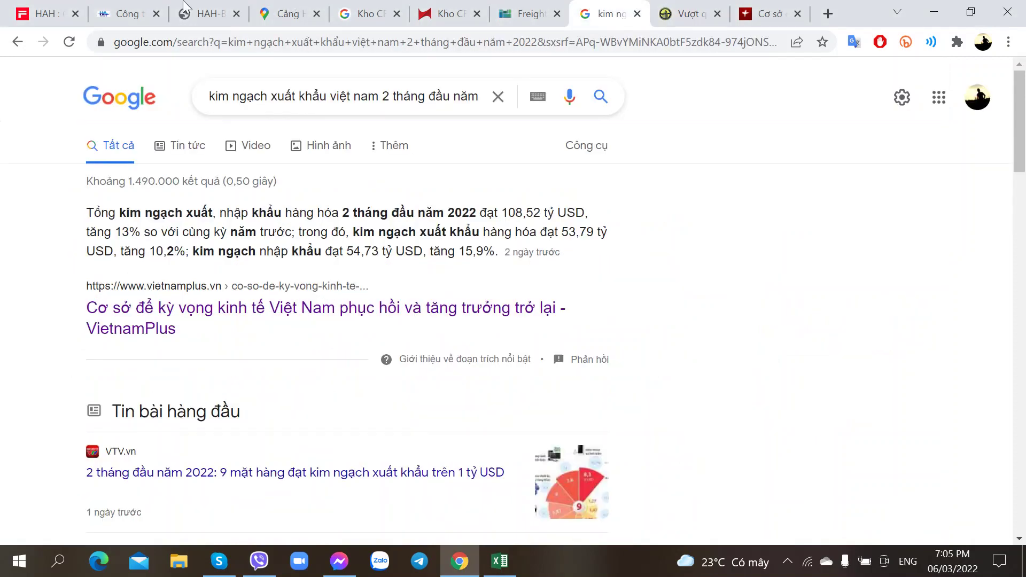
click(18, 42)
scroll(230, 261, down, 5)
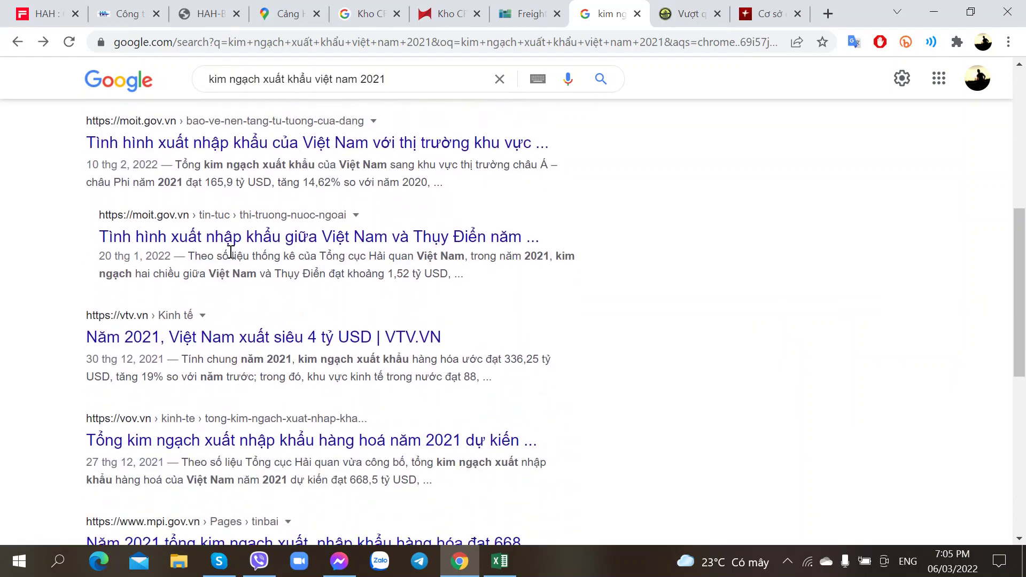
scroll(231, 252, down, 6)
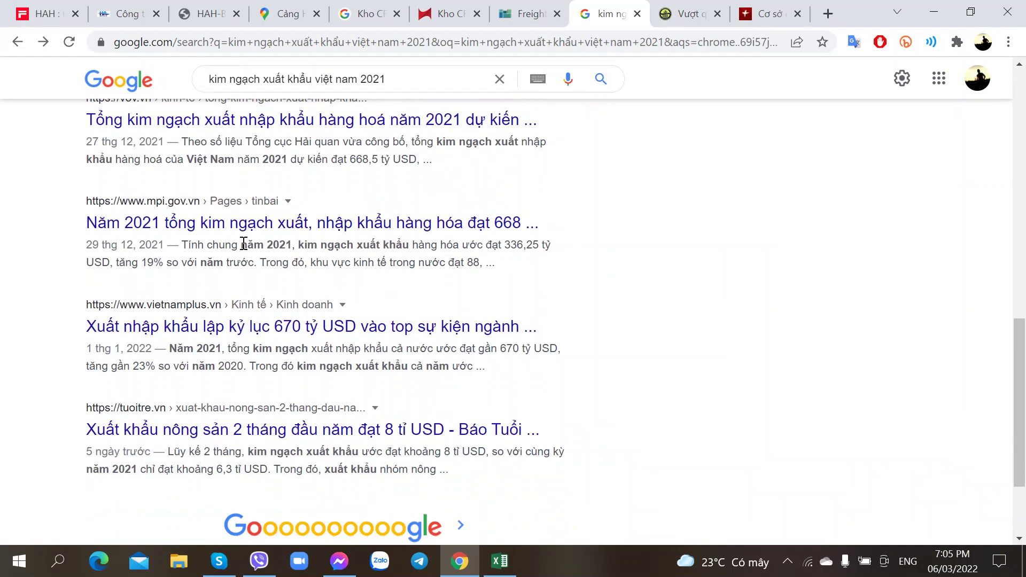
Open the VietnamPlus article on Vietnam's record import-export turnover from the search results and read its opening sections.
click(287, 328)
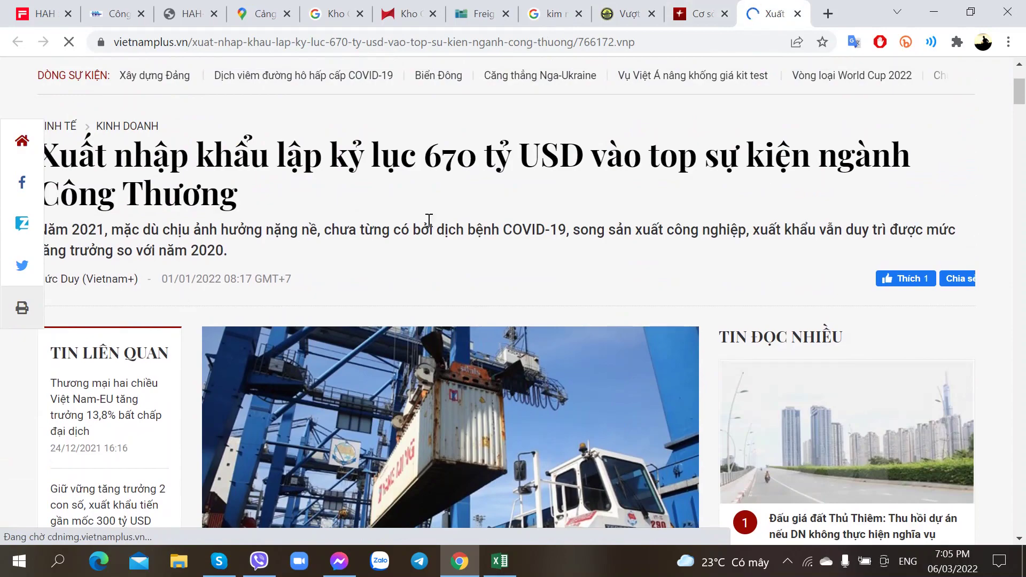
scroll(443, 224, down, 8)
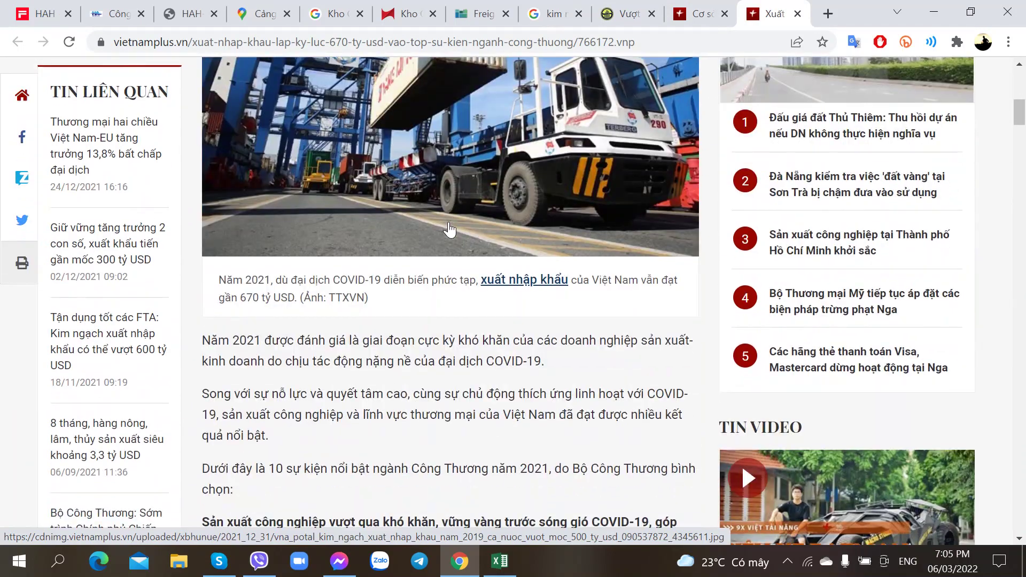
scroll(449, 230, up, 8)
scroll(449, 230, down, 8)
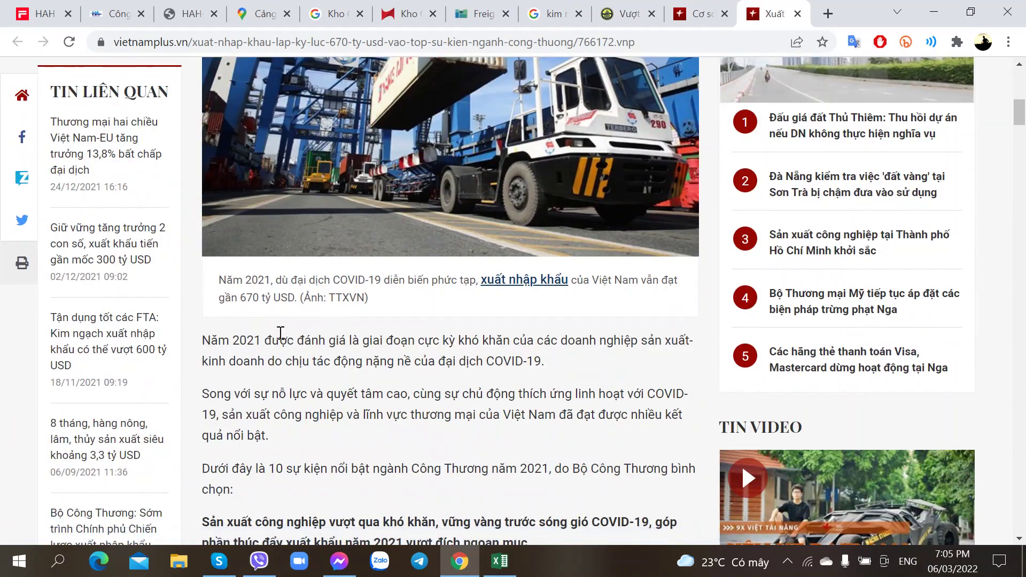
scroll(321, 345, down, 10)
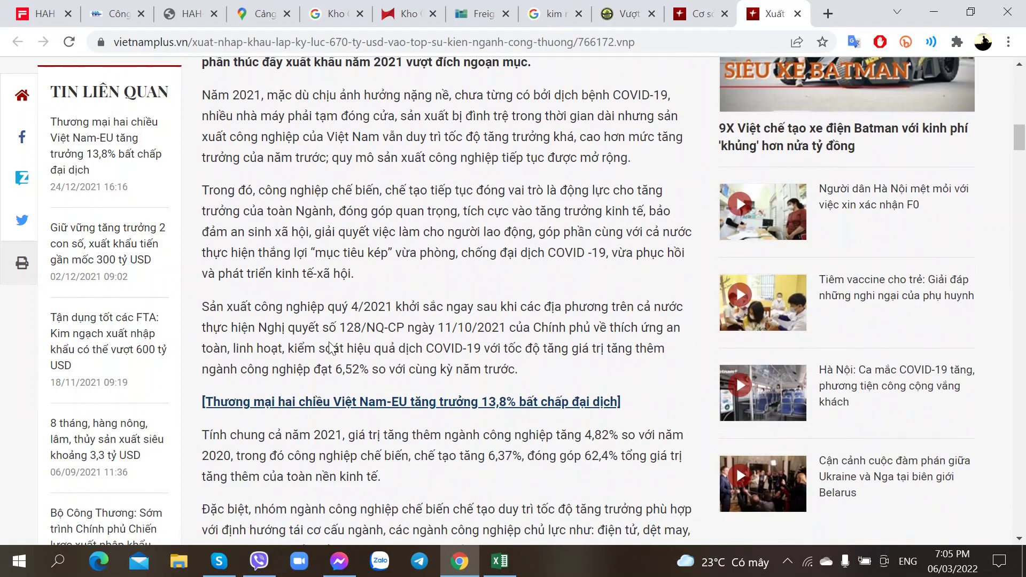
scroll(331, 347, up, 5)
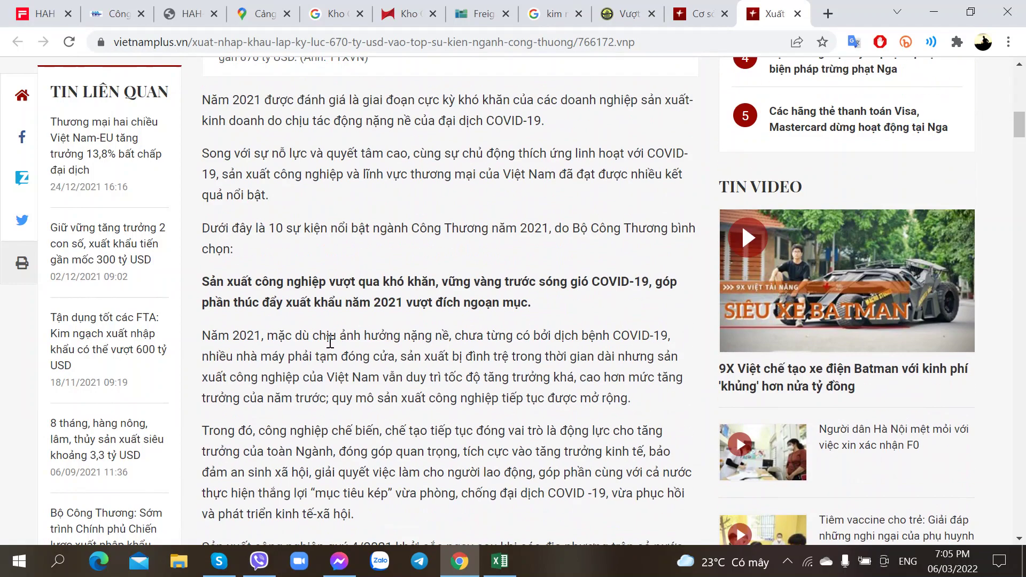
scroll(331, 342, up, 3)
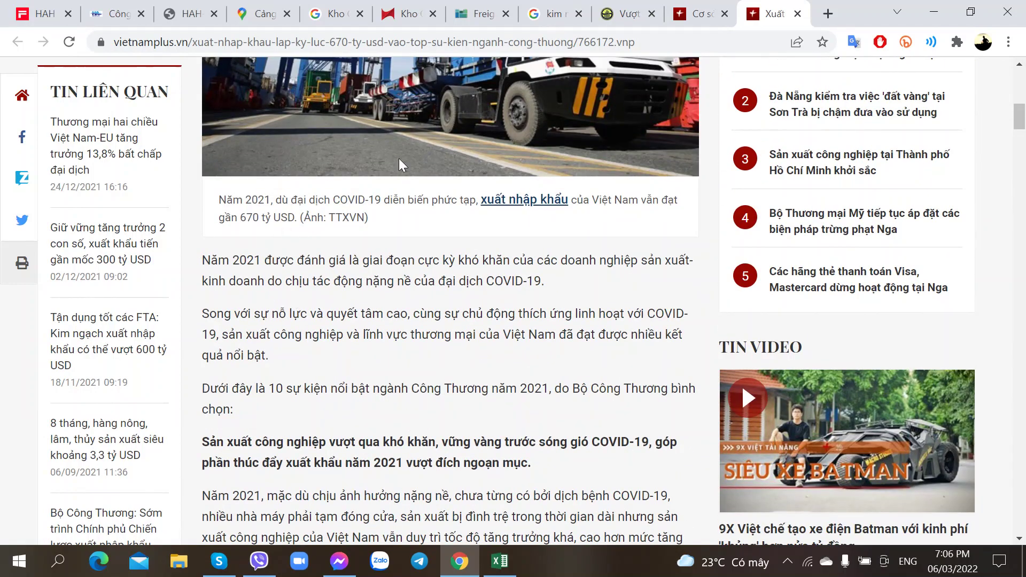
Check the gso.gov.vn article on 2021 trade in Chrome and enter the label "Tổng Kim ngạch XNK" in cell B86 of the Excel notes.
click(626, 13)
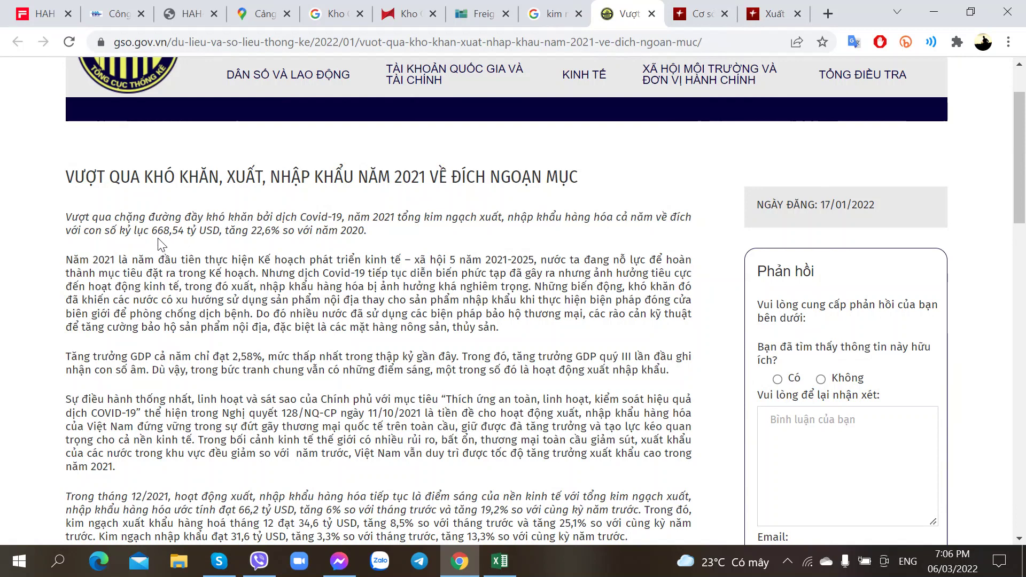
click(510, 566)
click(102, 398)
click(101, 392)
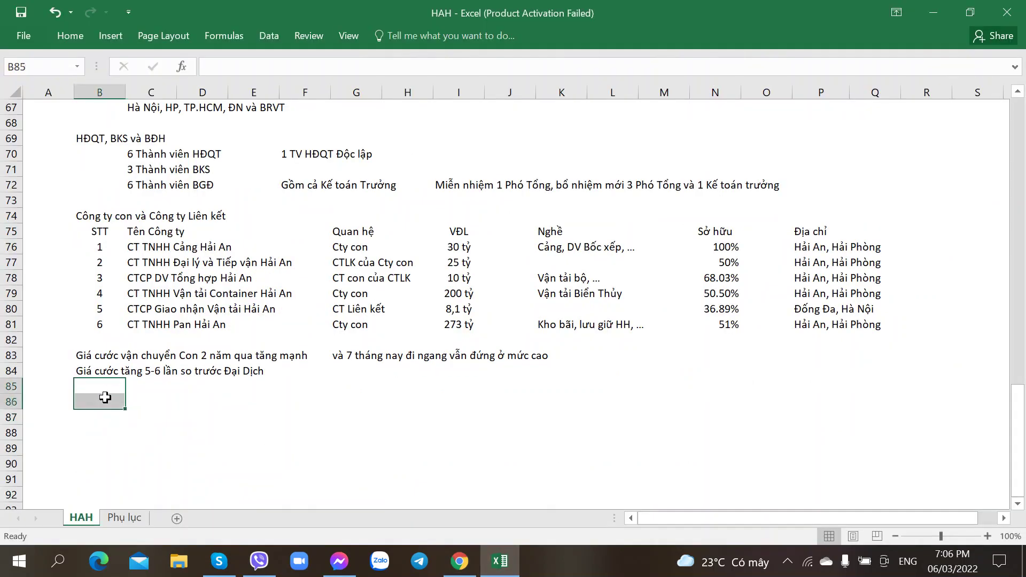
click(103, 399)
text(Toong)
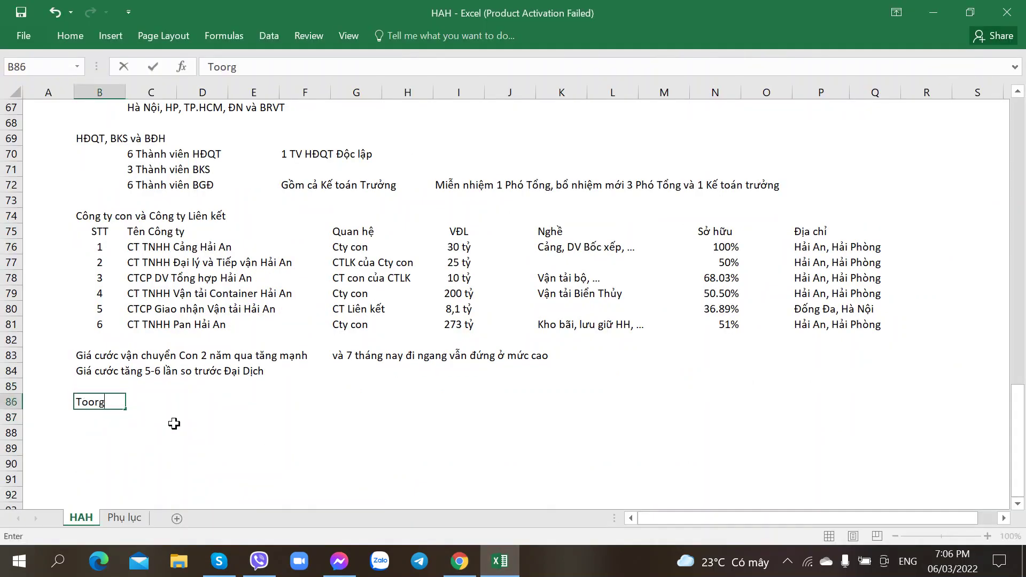
key(BackSpace)
key(BackSpace)
key(BackSpace)
key(BackSpace)
text(ổng Kimh ng)
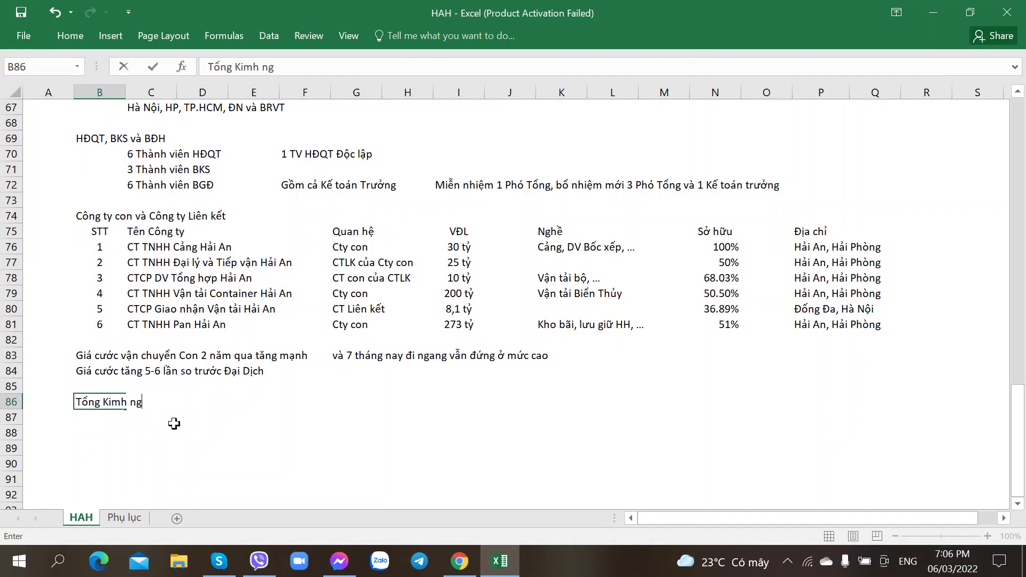
key(BackSpace)
key(BackSpace)
text(ngạch XNK)
key(ctrl+Return)
Complete the turnover label by entering "VN" in cell D86.
key(Right)
key(Right)
key(Right)
key(Left)
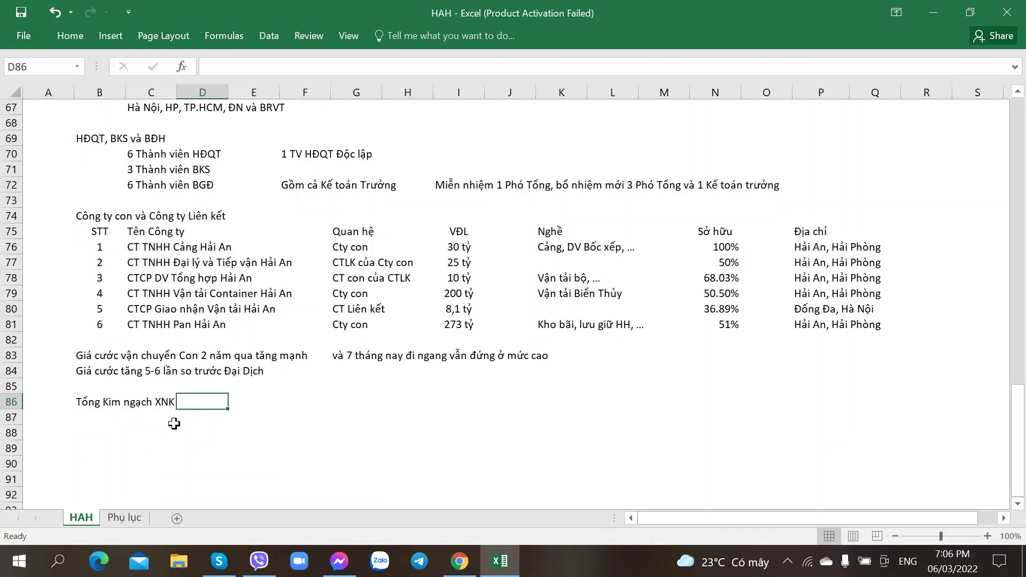
text(VN)
key(Tab)
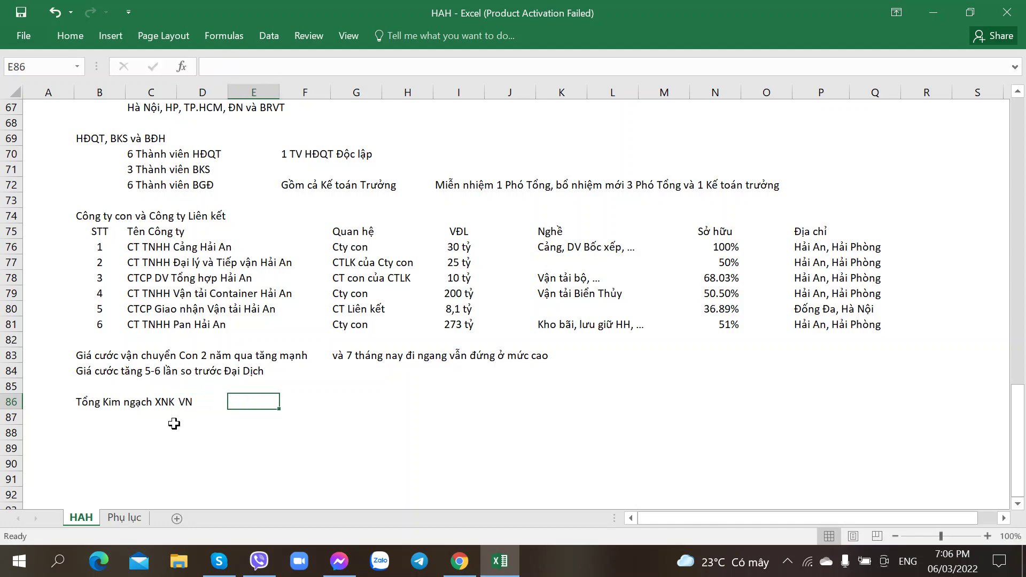
Enter "Năm 2021 đạt 668 tỷ USD và tăng 22,6% so với 2020" in cell E86, checking the figures against the gso.gov.vn article.
text(Năm 2021)
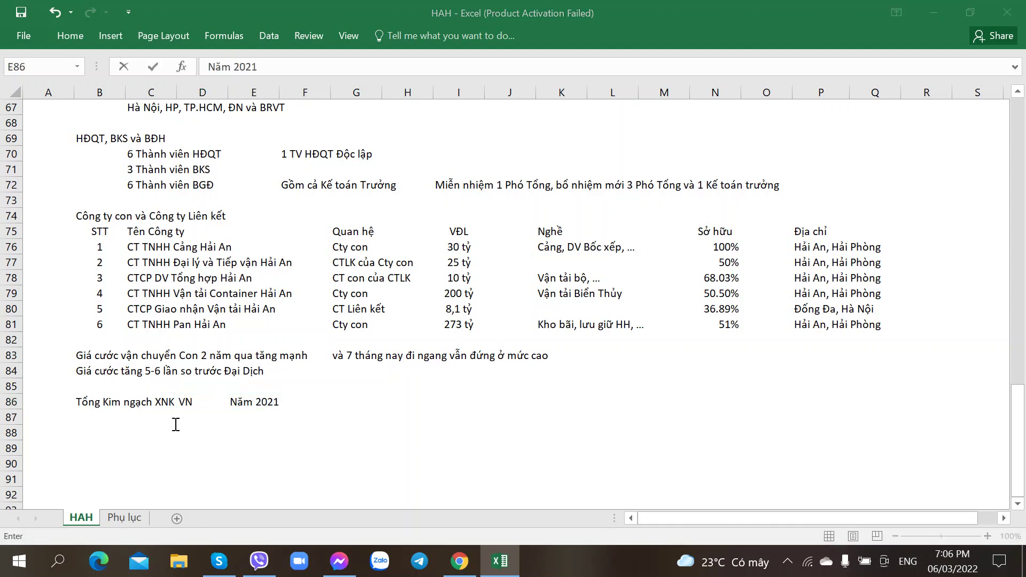
key(alt+Tab)
key(alt+Tab)
text(đạt 66)
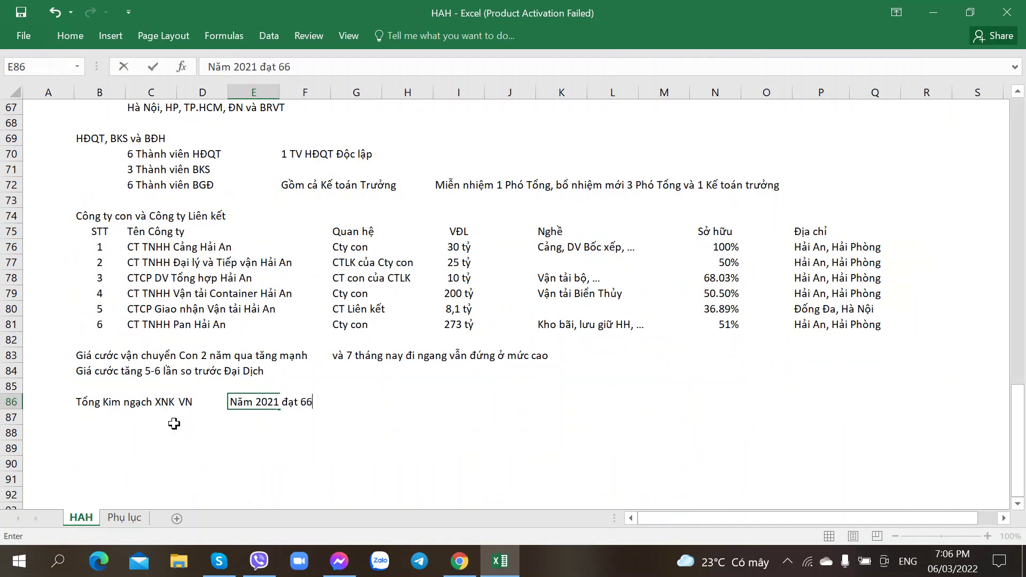
text(8 tỷ USD và)
key(alt+Tab)
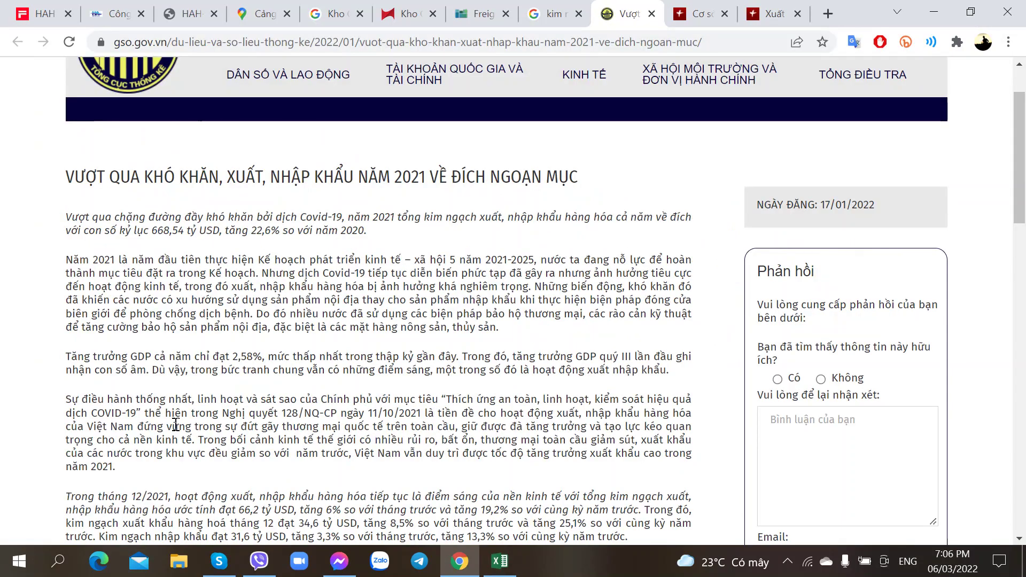
key(alt+Tab)
text(và tăng 22)
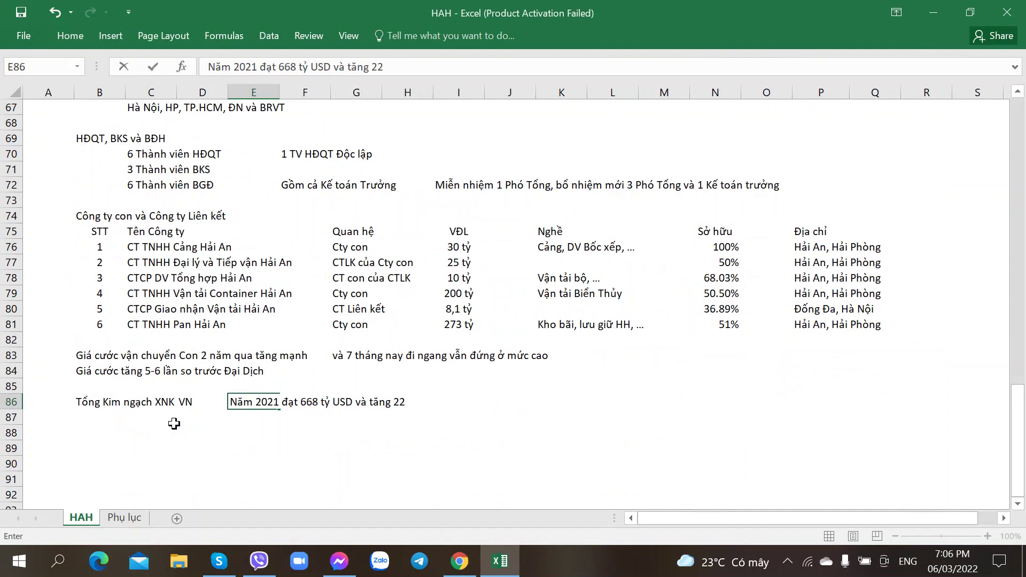
text(,6% so với 2020)
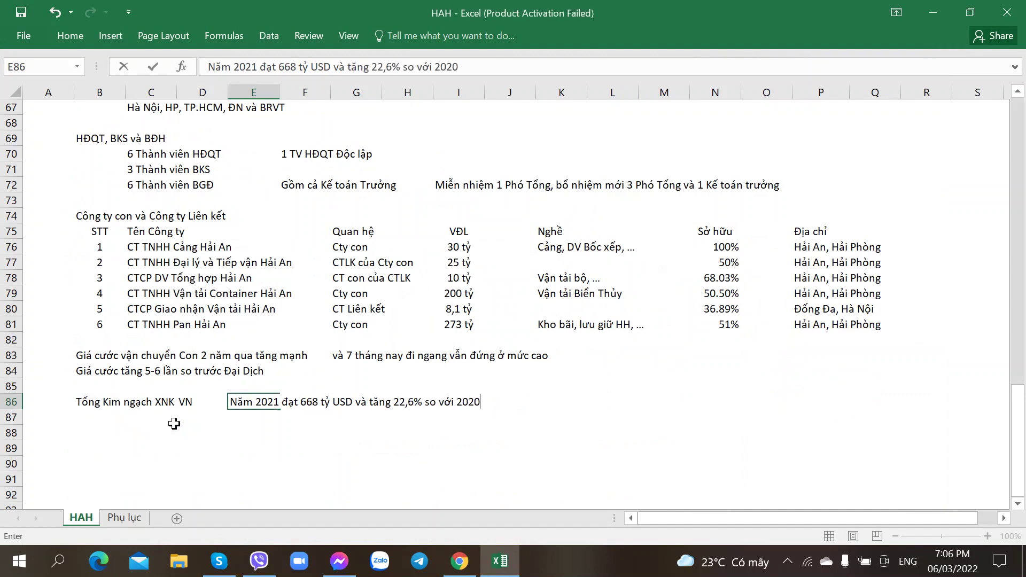
click(177, 423)
click(173, 424)
click(178, 423)
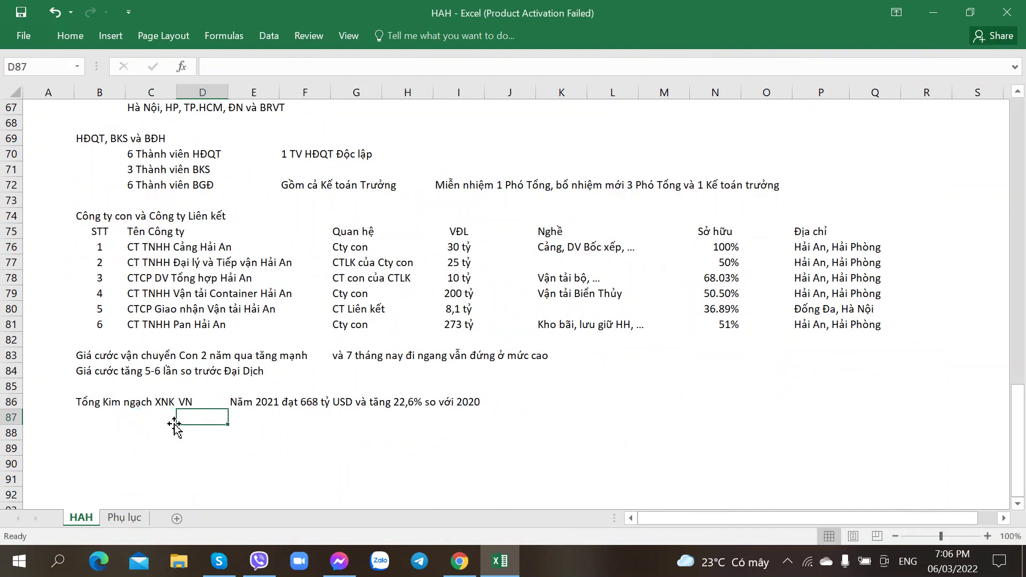
key(Left)
key(Left)
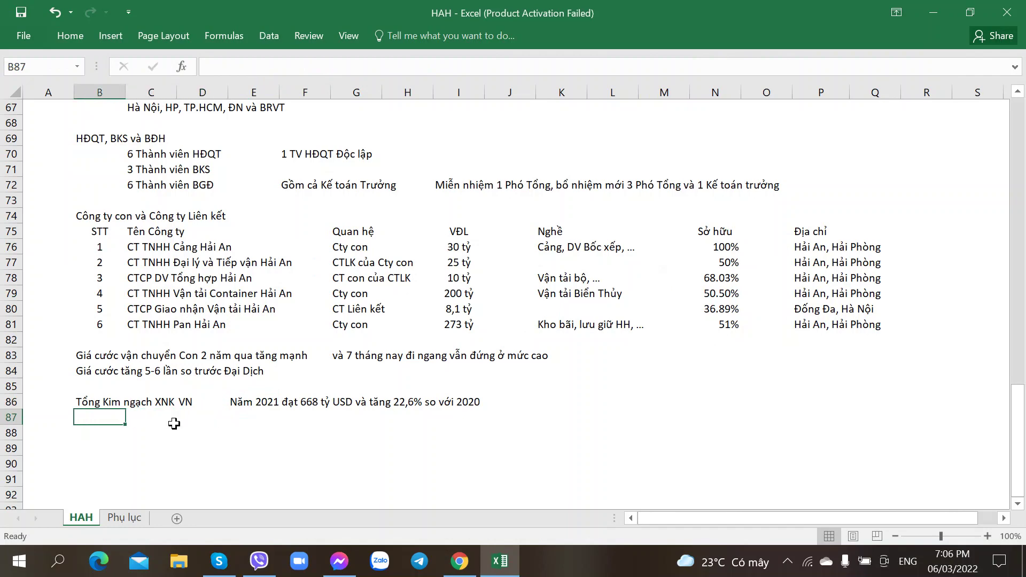
In Chrome, read the gso.gov.vn article and the VietnamPlus economic recovery article for import-export turnover in the first two months of 2022.
key(alt+Tab)
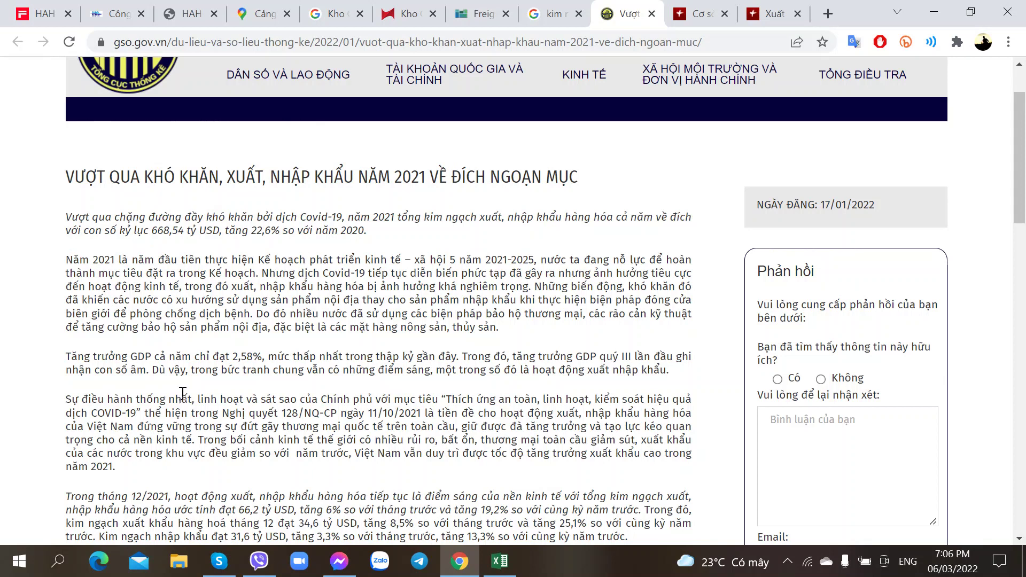
scroll(251, 377, down, 1)
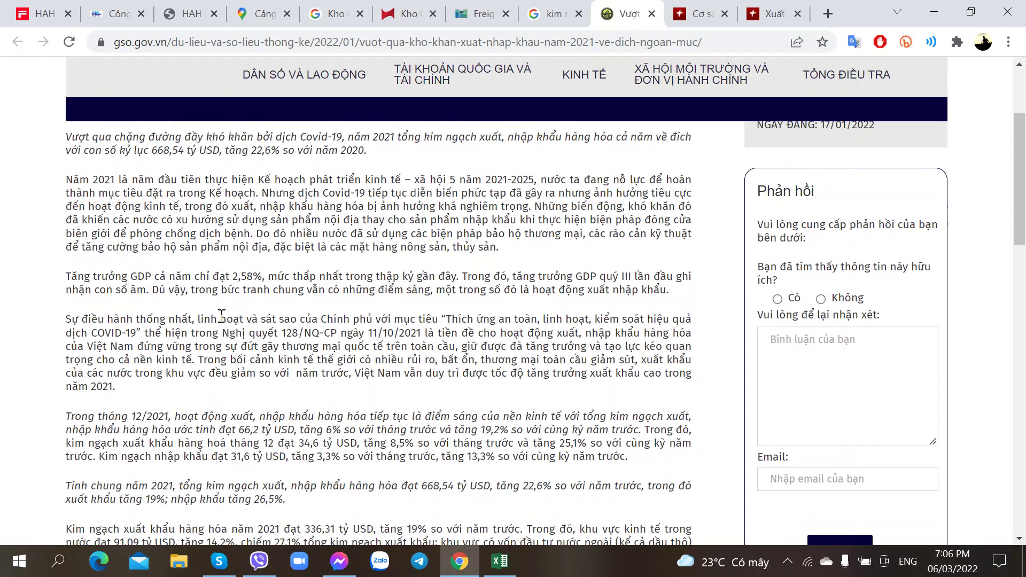
scroll(198, 374, down, 1)
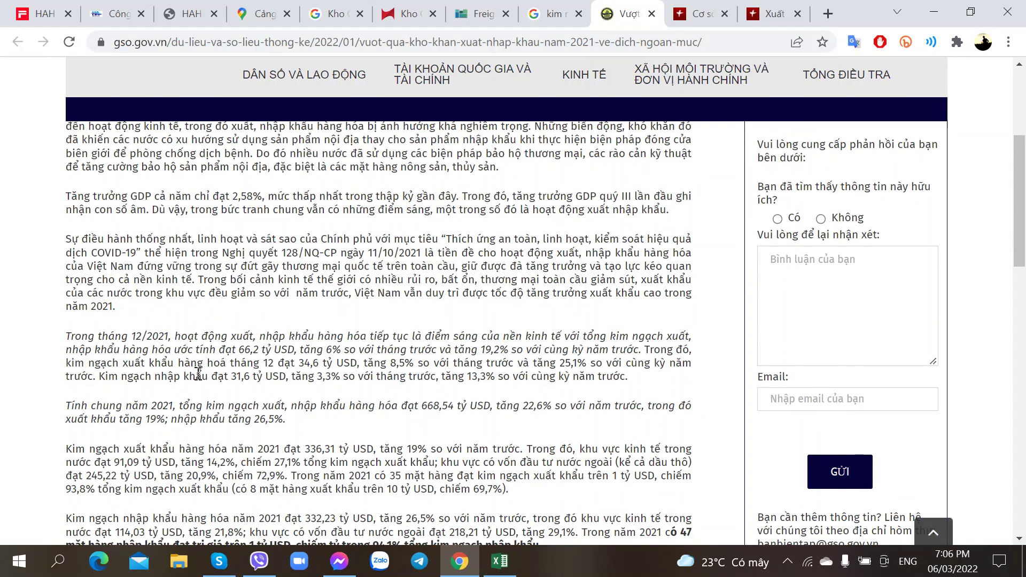
click(697, 14)
scroll(447, 161, up, 15)
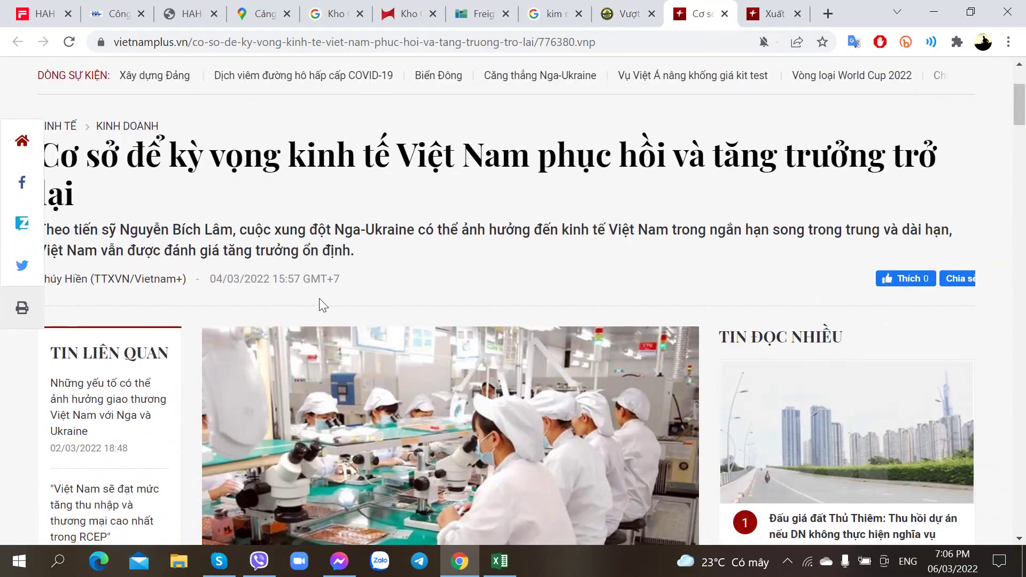
scroll(319, 298, up, 3)
scroll(321, 298, down, 3)
scroll(320, 299, down, 9)
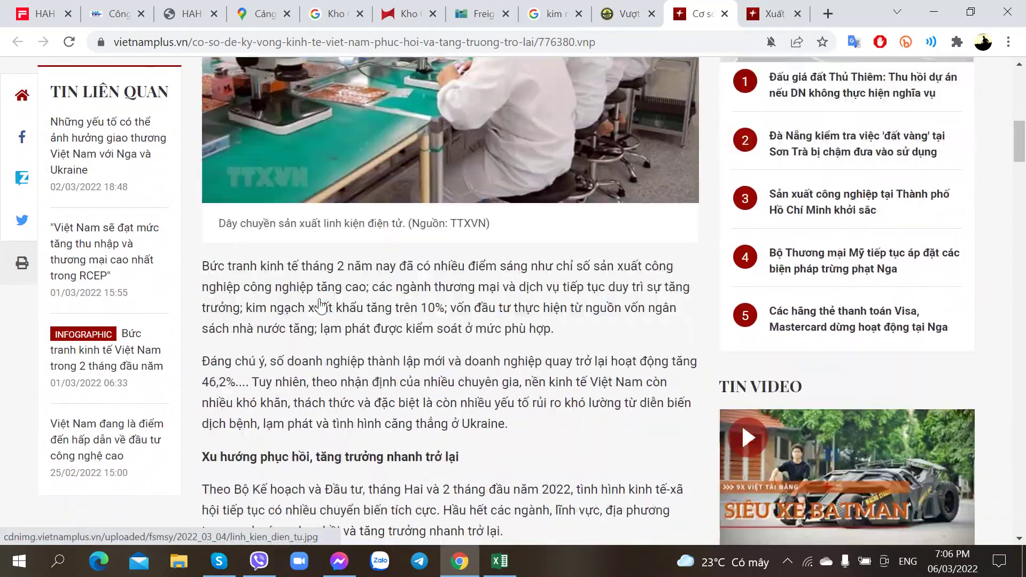
click(799, 4)
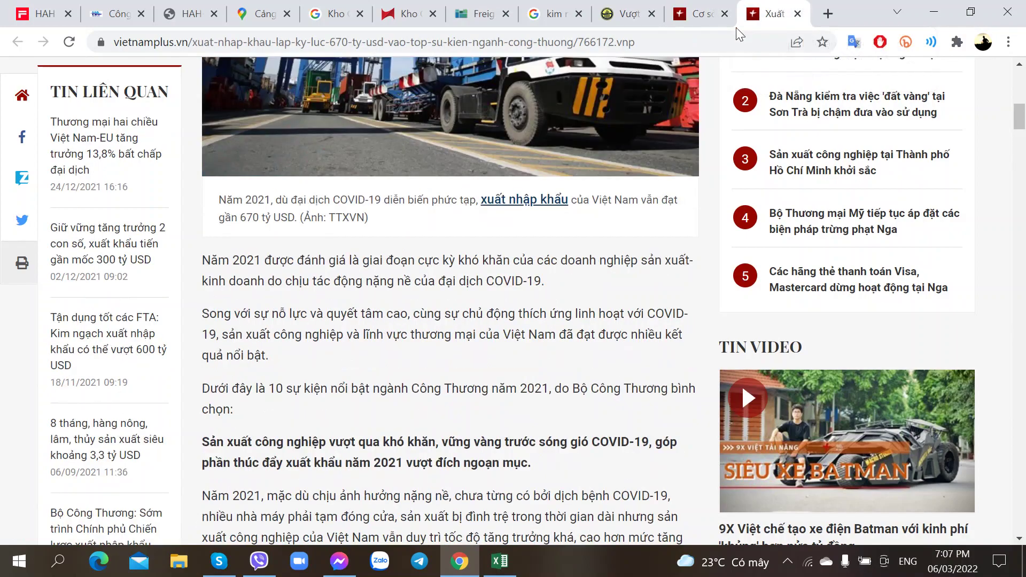
scroll(505, 182, up, 12)
click(673, 6)
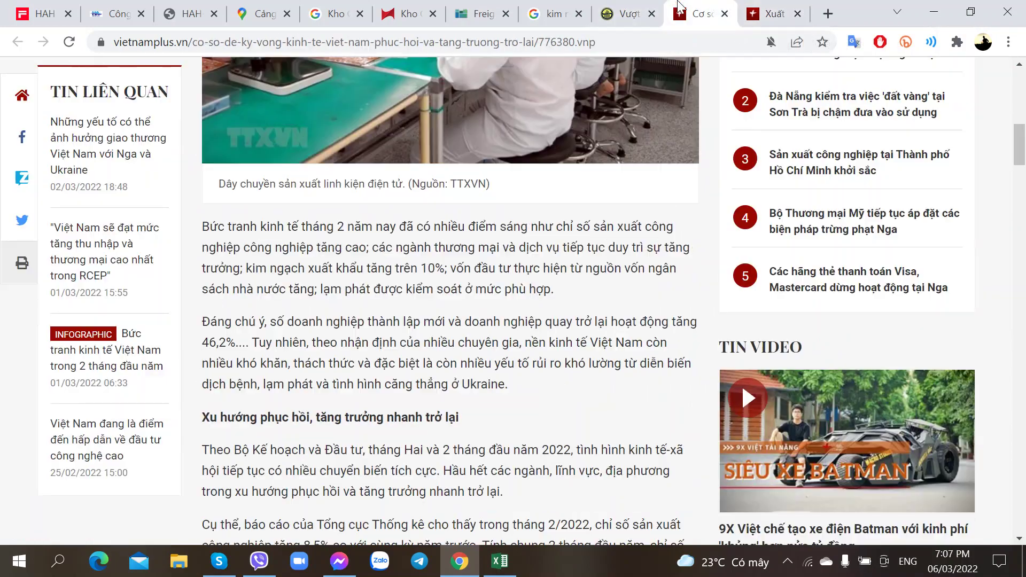
scroll(291, 244, up, 8)
scroll(268, 321, down, 9)
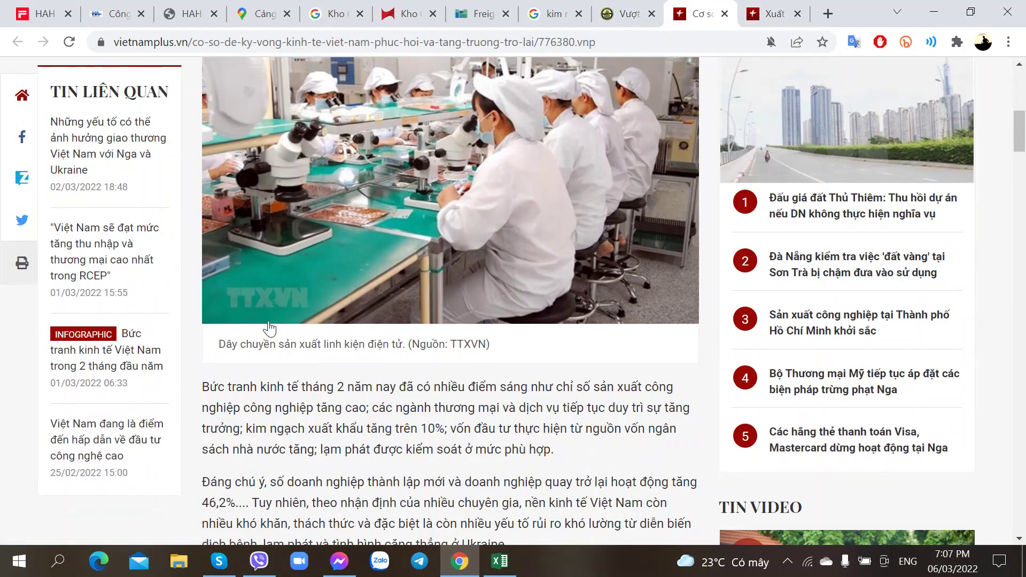
scroll(289, 278, down, 2)
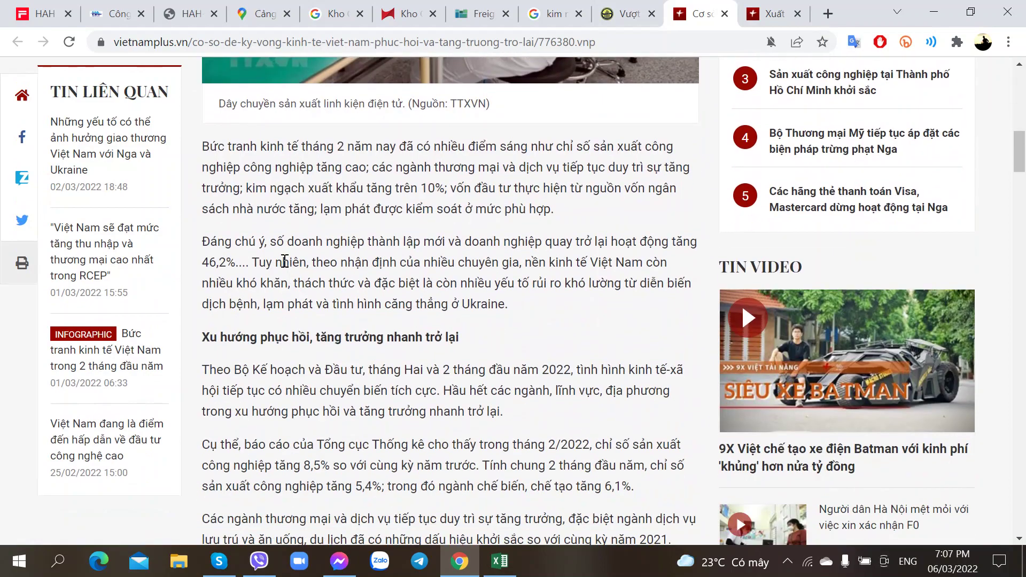
scroll(295, 310, down, 3)
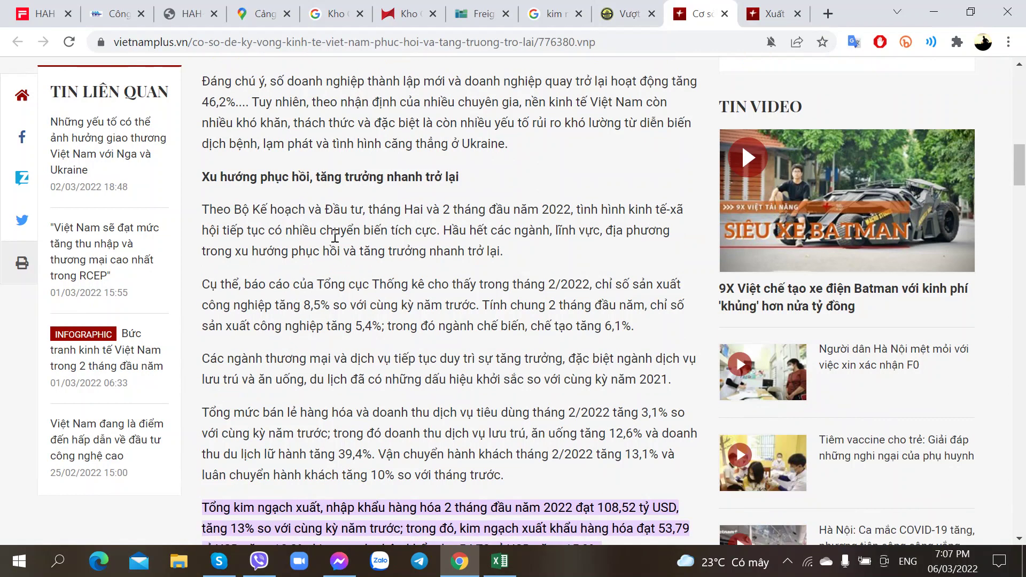
scroll(314, 284, down, 4)
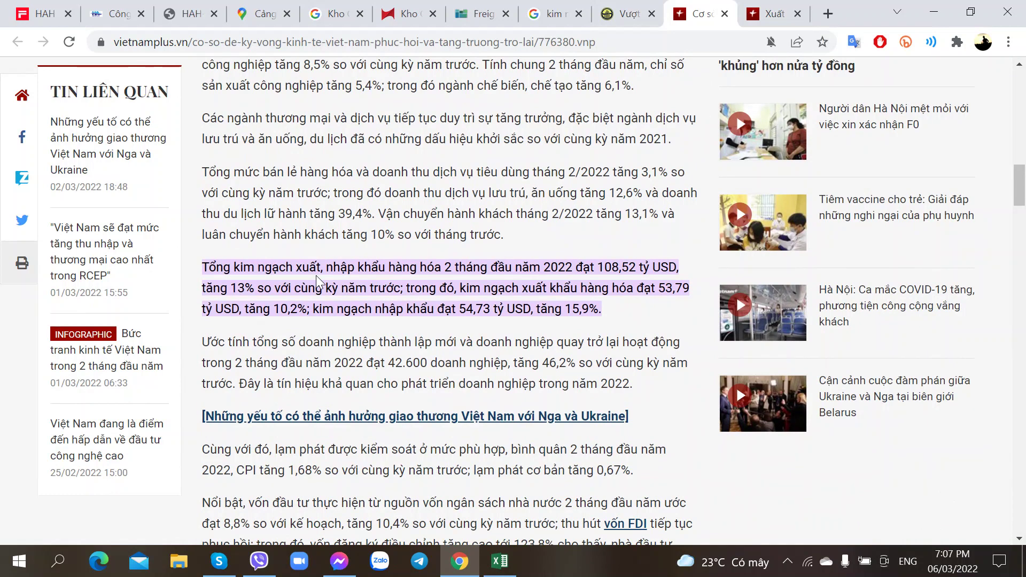
In Excel, enter "2 tháng đầu năm 2022 đạt 108,52 tỷ USD và tăng 13% so với 2021" in cell E87, checking the VietnamPlus article.
key(alt+Tab)
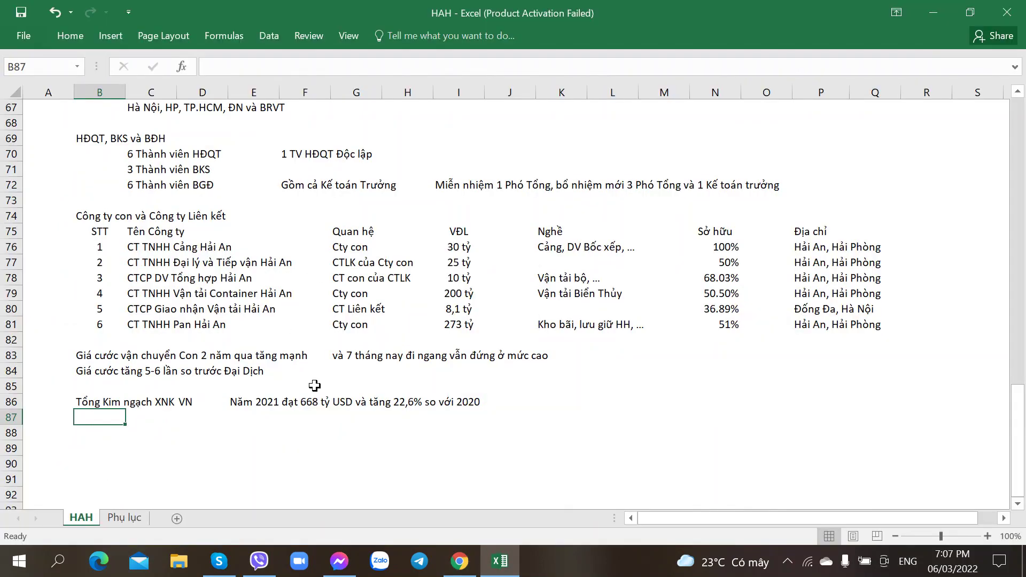
key(Right)
key(Right)
key(Right)
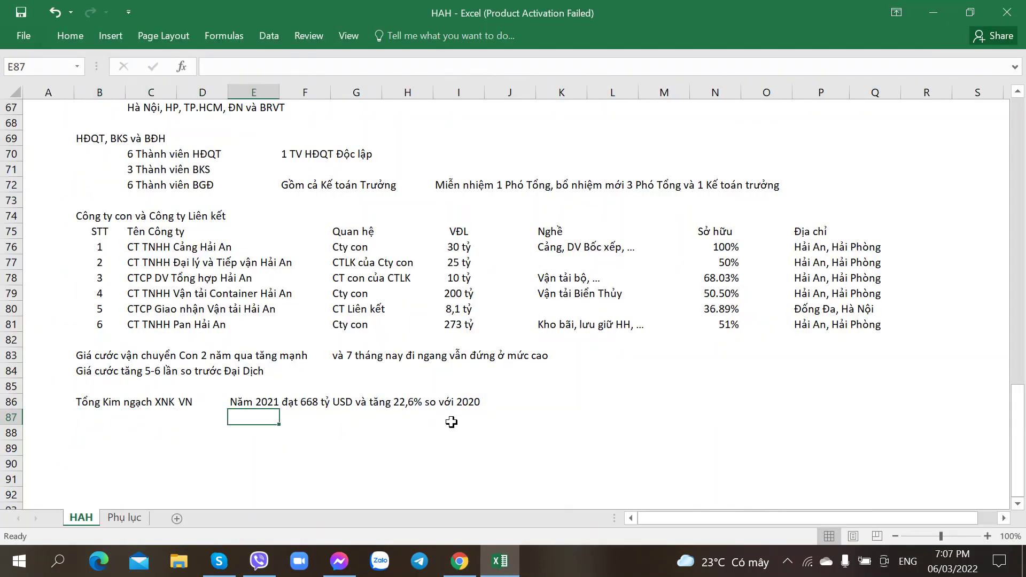
text(2 tháng đầu)
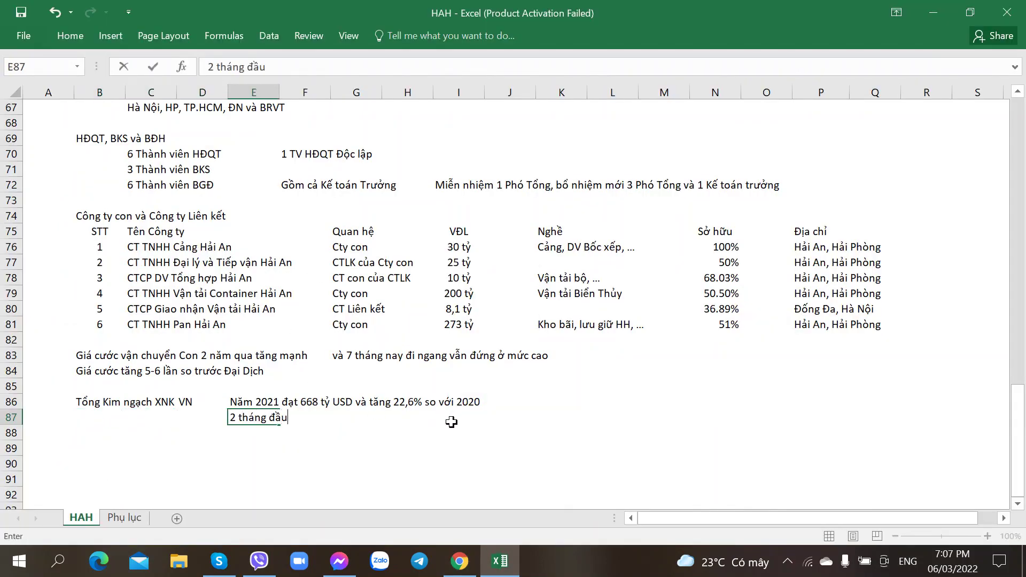
text( năm 2022 đa)
text(t)
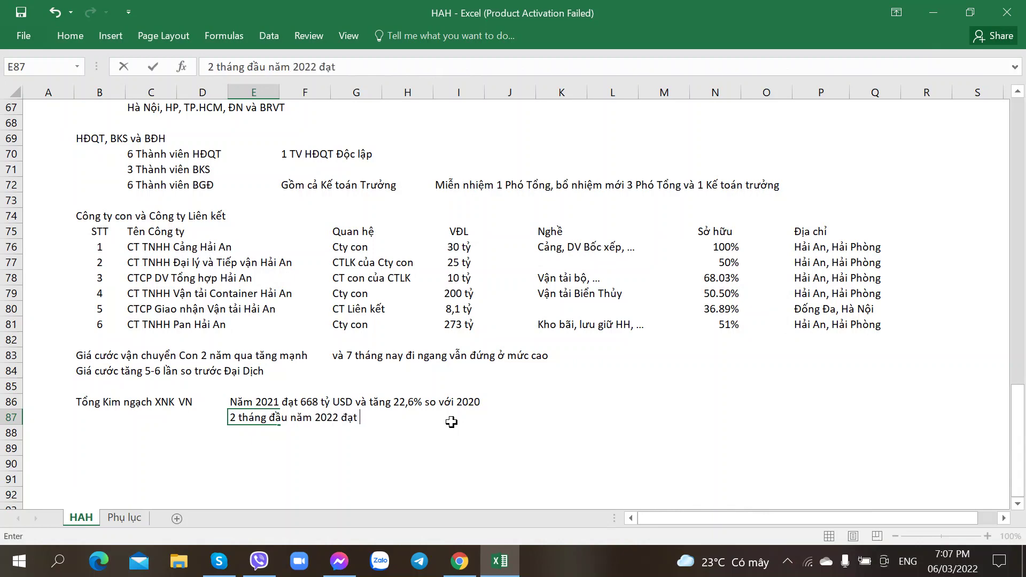
key(alt+Tab)
key(alt+Tab)
text(108,52 tỷ USD)
key(alt+Tab)
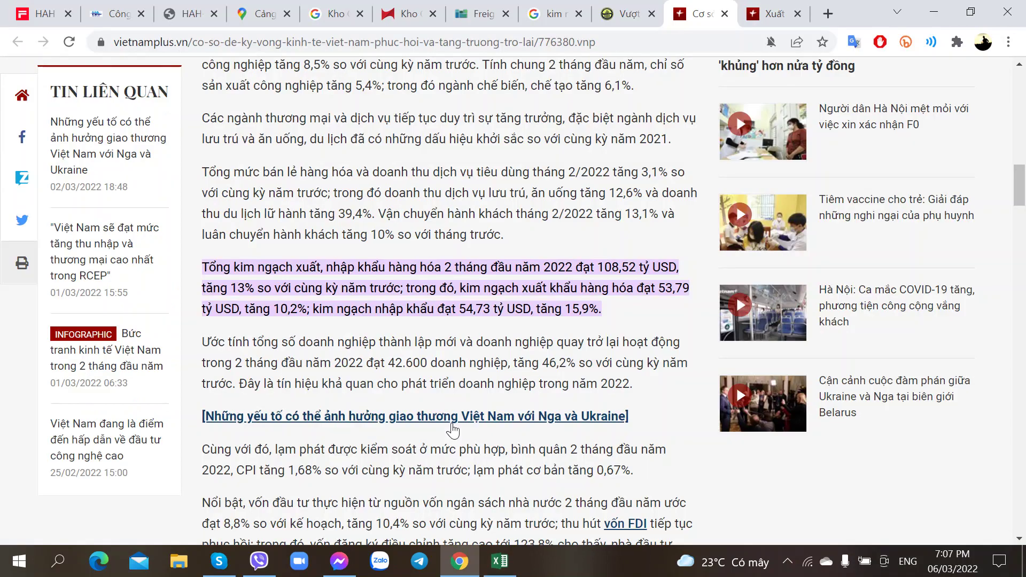
key(alt+Tab)
text(và )
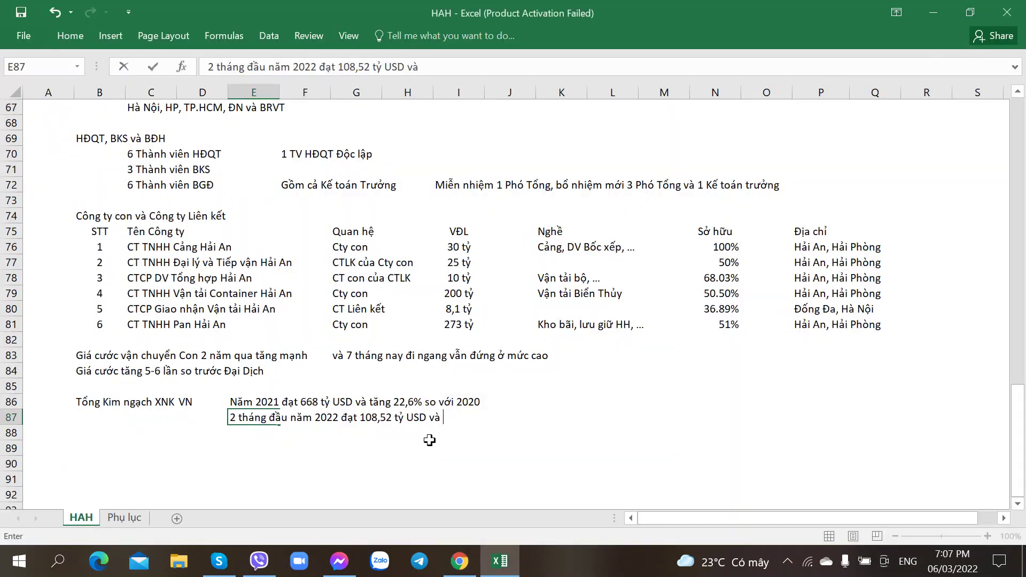
text(tăng 13% so với 2021)
Reword the end of the E87 note to "so với cùng kỳ năm 2021" and compare it with the VietnamPlus article.
key(alt+Tab)
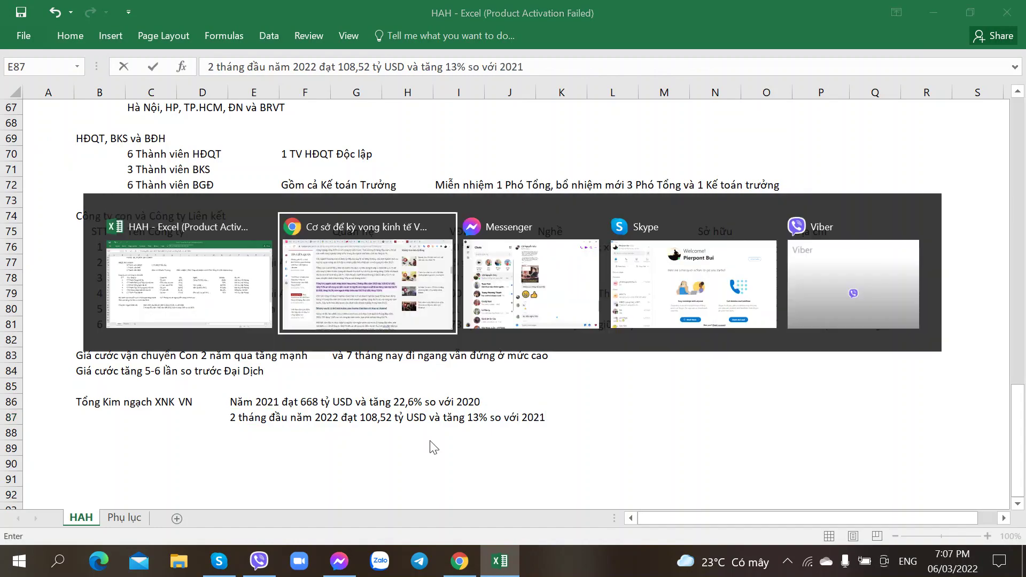
key(alt+Tab)
key(BackSpace)
key(BackSpace)
key(BackSpace)
key(BackSpace)
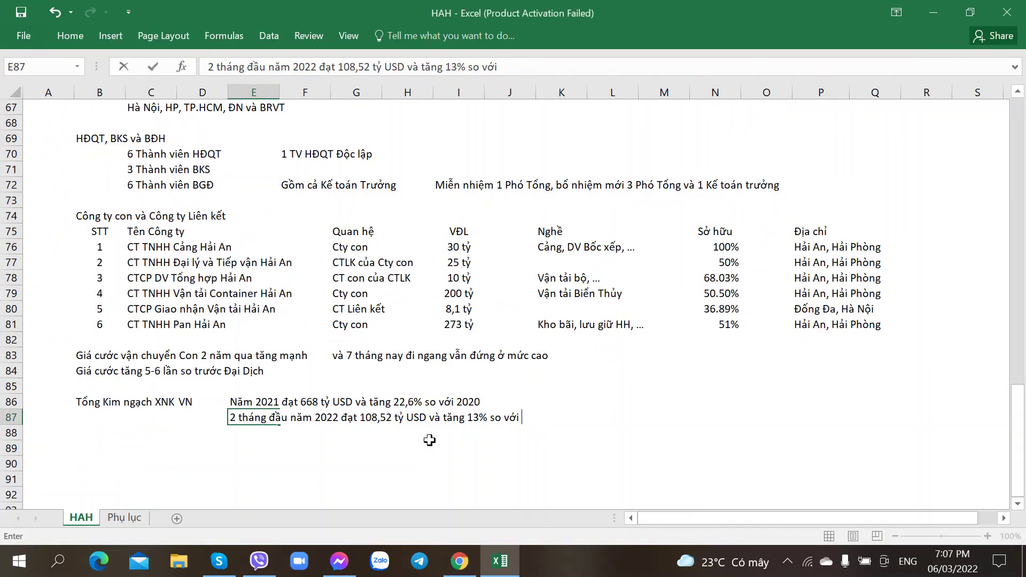
key(BackSpace)
key(BackSpace)
key(BackSpace)
text(ới cùng kỳ năm 2021)
key(alt+Tab)
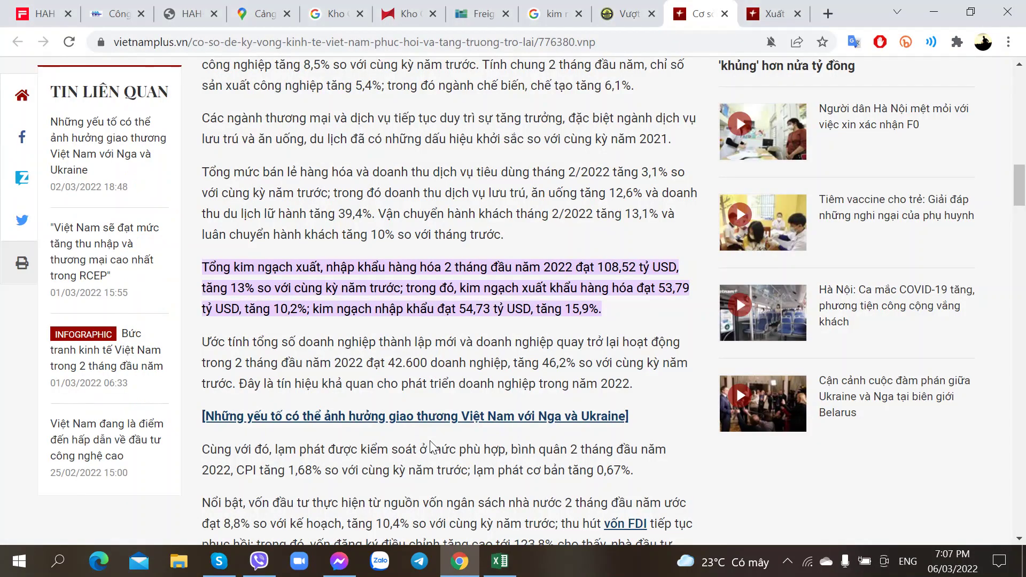
key(alt+Tab)
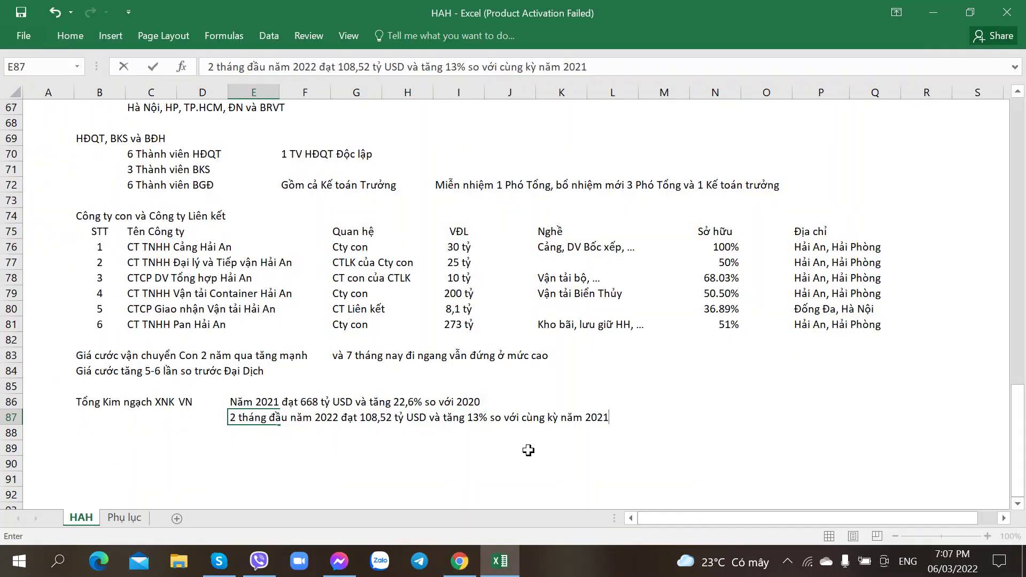
click(675, 421)
key(alt+Tab)
key(alt+Tab)
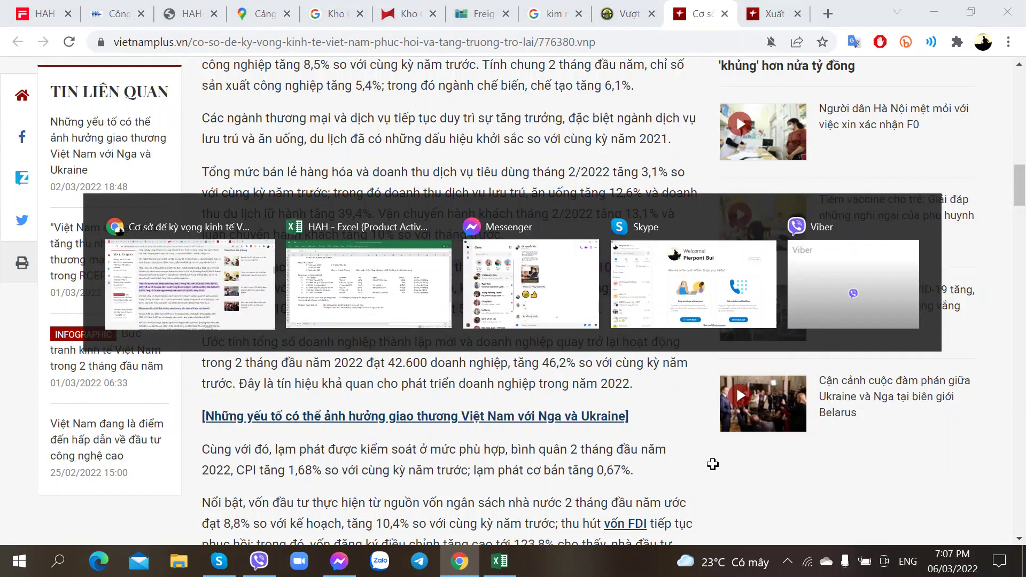
Begin the export note in Excel cell M87 with "XK 53,79 tỷ tăng 10,2% và NK", checking the VietnamPlus article in Chrome.
text(XK)
key(alt+Tab)
key(alt+Tab)
text(53,79 tỷ)
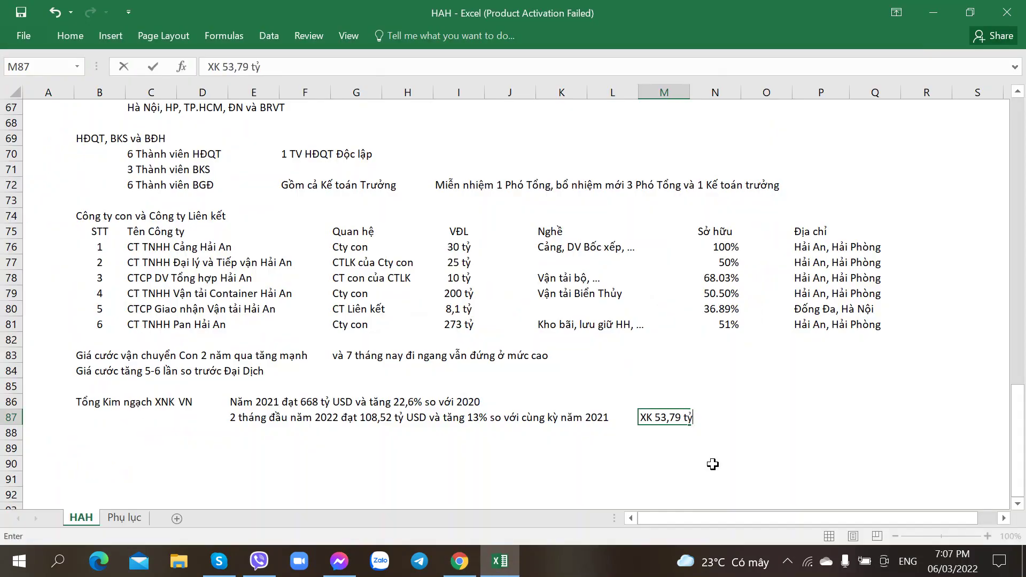
key(alt+Tab)
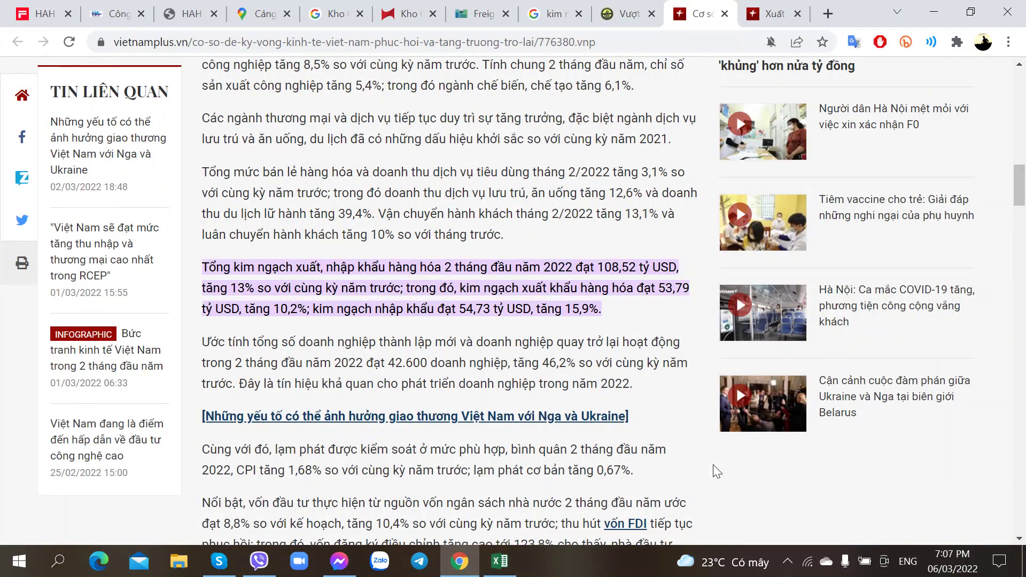
key(alt+Tab)
text(tăng 10,2)
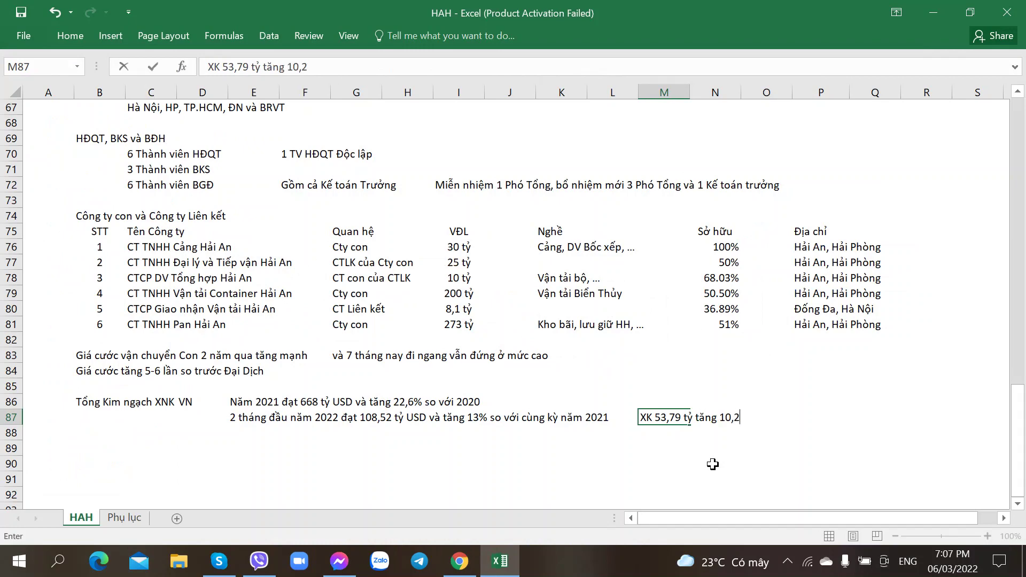
text(% và NK)
Continue the M87 note with the import turnover "54,73 tỷ USD và", taken from the VietnamPlus article.
key(alt+Tab)
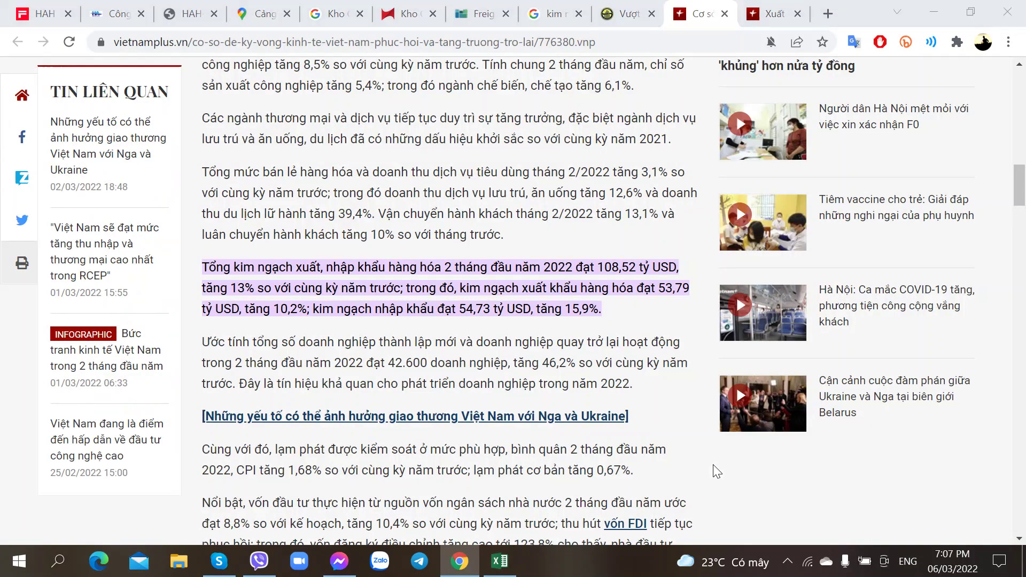
key(alt+Tab)
text(54,73 tỷ)
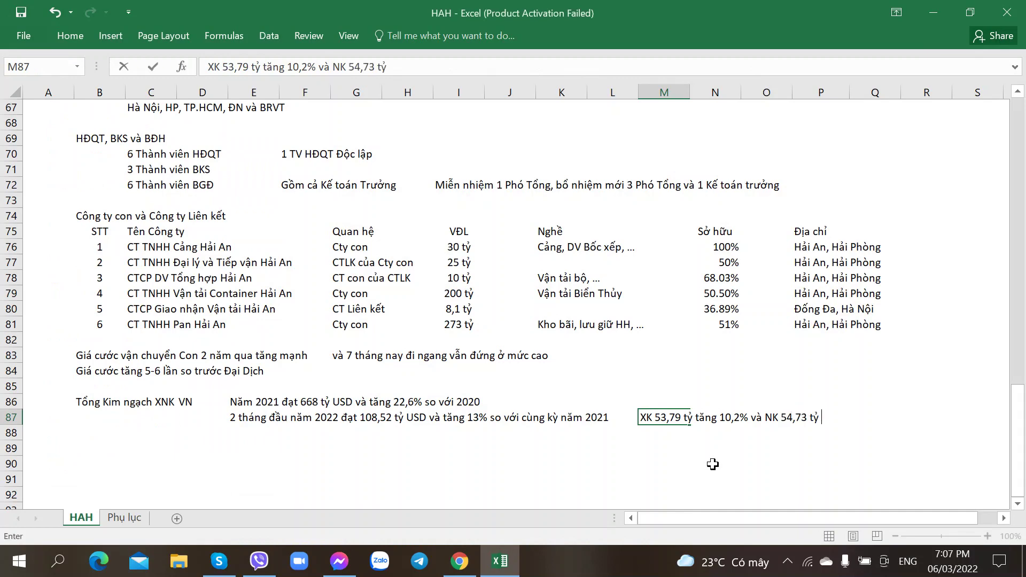
key(alt+Tab)
key(alt+Tab)
text(USD và)
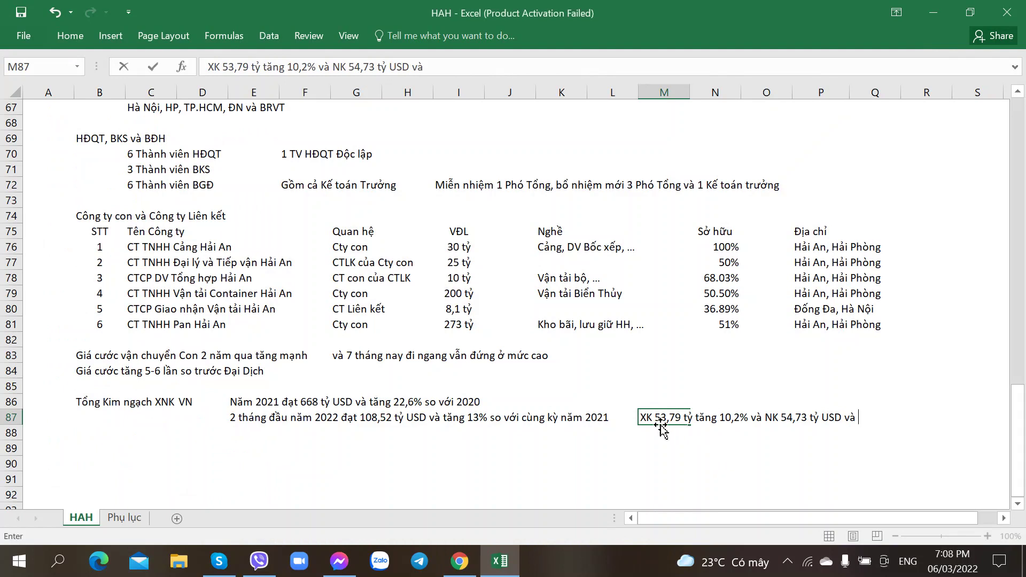
Insert "USD" after "53,79 tỷ" in M87 and replace the trailing "và" with "tăng 15,9%", checking the VietnamPlus article.
click(646, 418)
click(695, 415)
text(U)
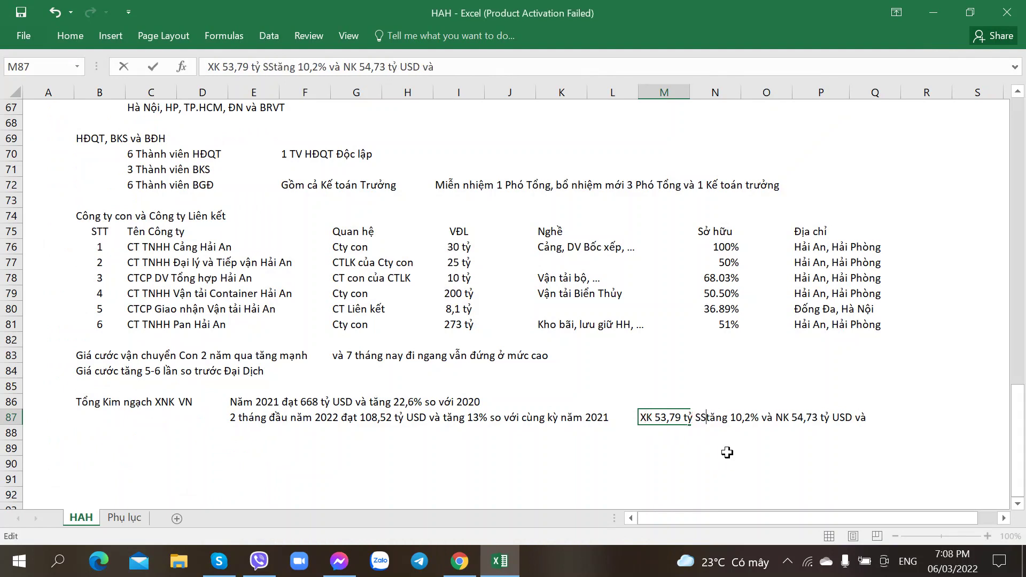
text(SD)
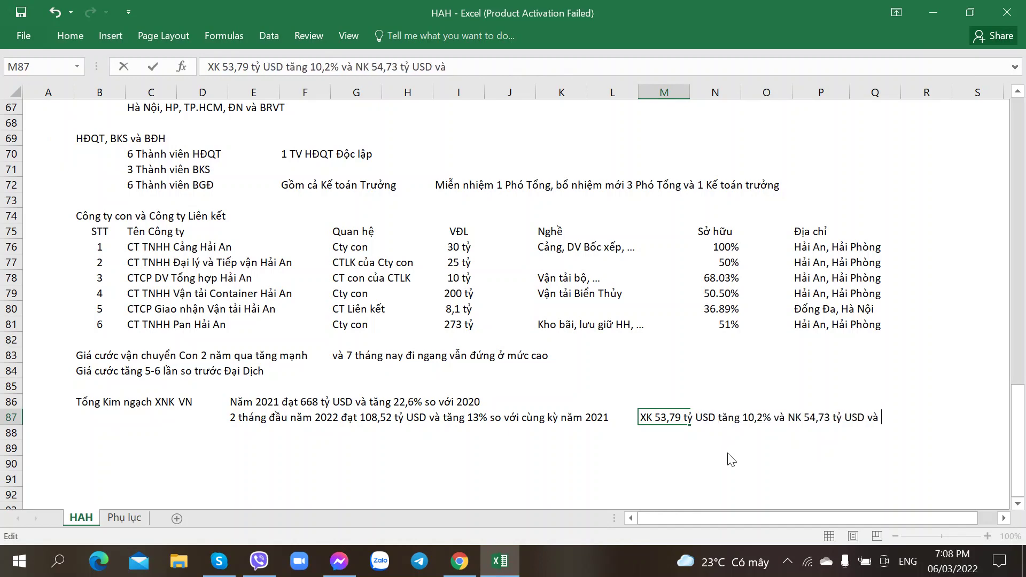
key(alt+Tab)
key(alt+Tab)
key(BackSpace)
key(BackSpace)
text(tăng 15,9%)
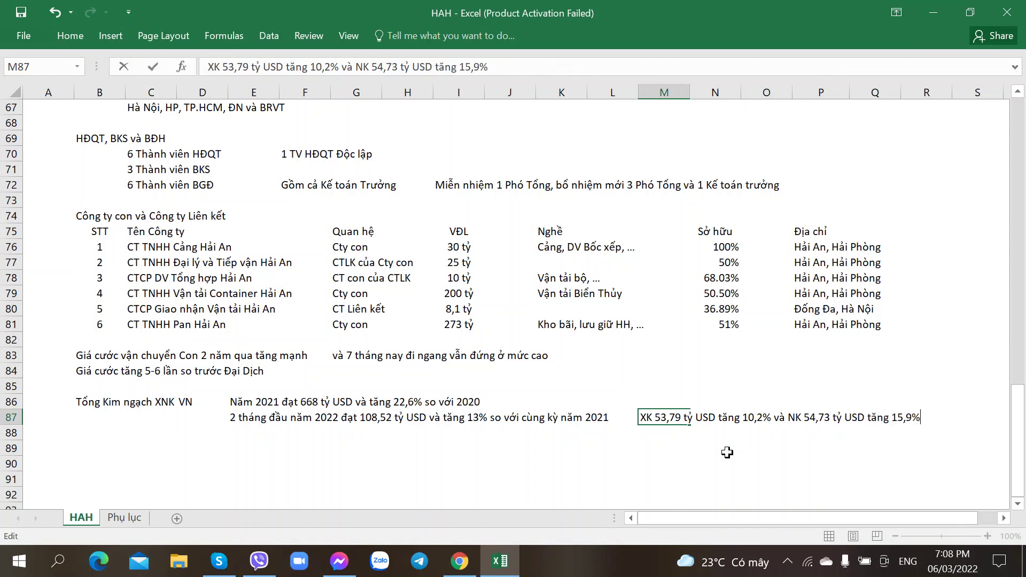
key(Return)
Move to cell B89, below the import-export turnover notes.
key(Left)
key(Left)
key(Left)
key(Left)
key(Left)
key(Left)
key(Left)
key(Left)
key(Left)
key(Left)
key(Left)
key(Left)
key(Down)
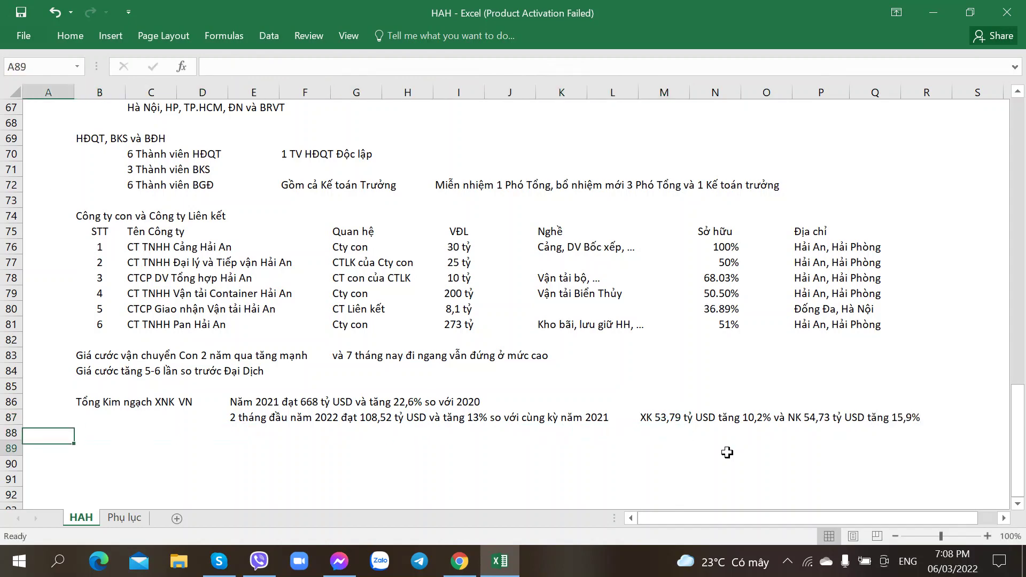
key(Right)
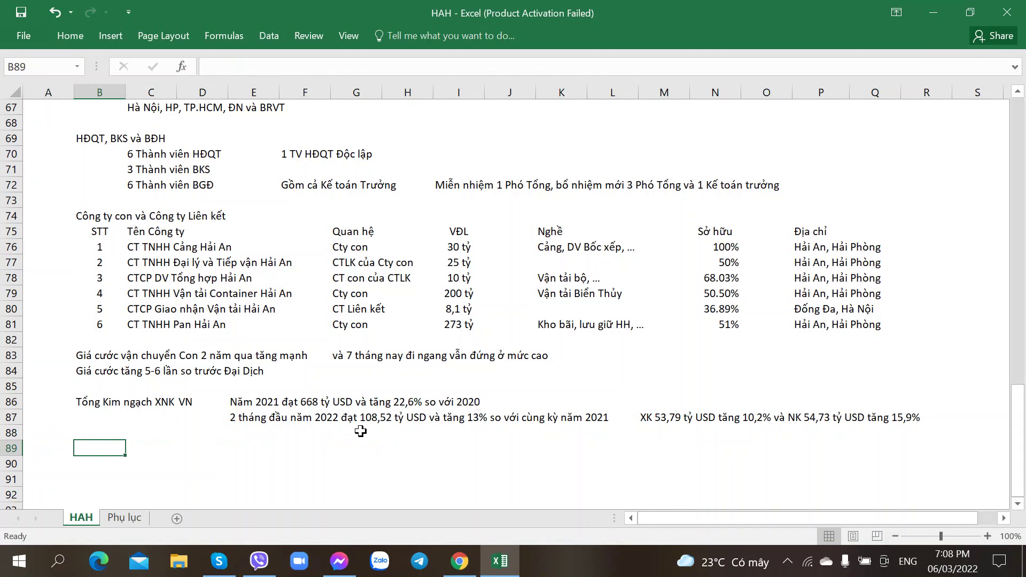
scroll(320, 382, down, 2)
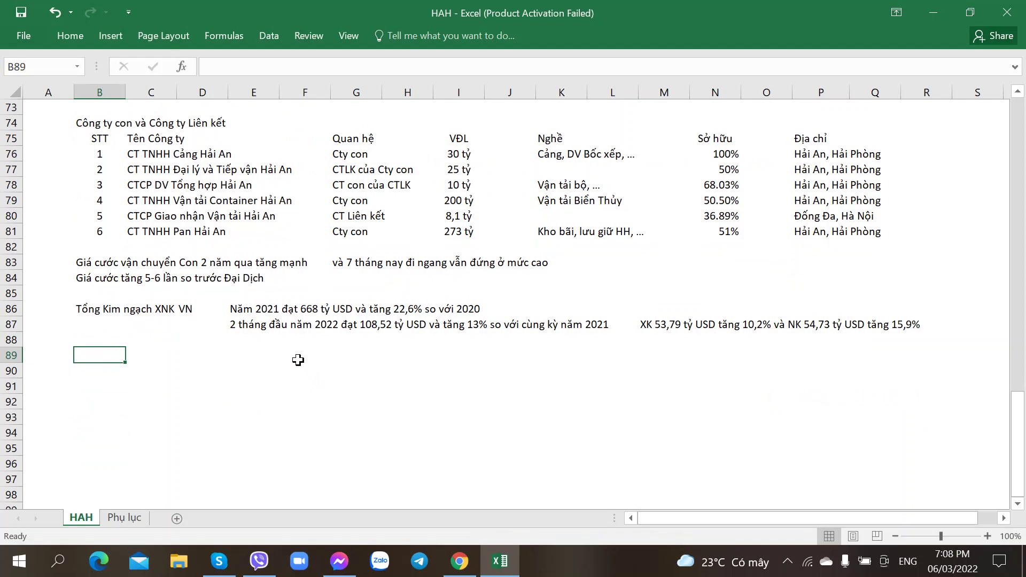
In Chrome, examine the shipping industry paragraph under "Định hướng phát triển" in the HAH 2021 annual report.
key(alt+Tab)
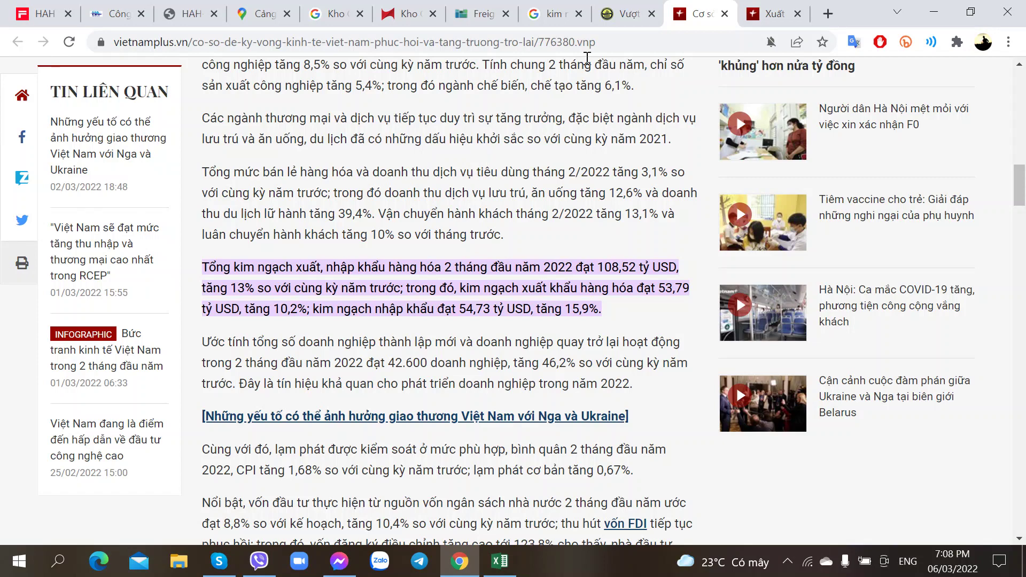
click(628, 13)
click(554, 13)
click(182, 5)
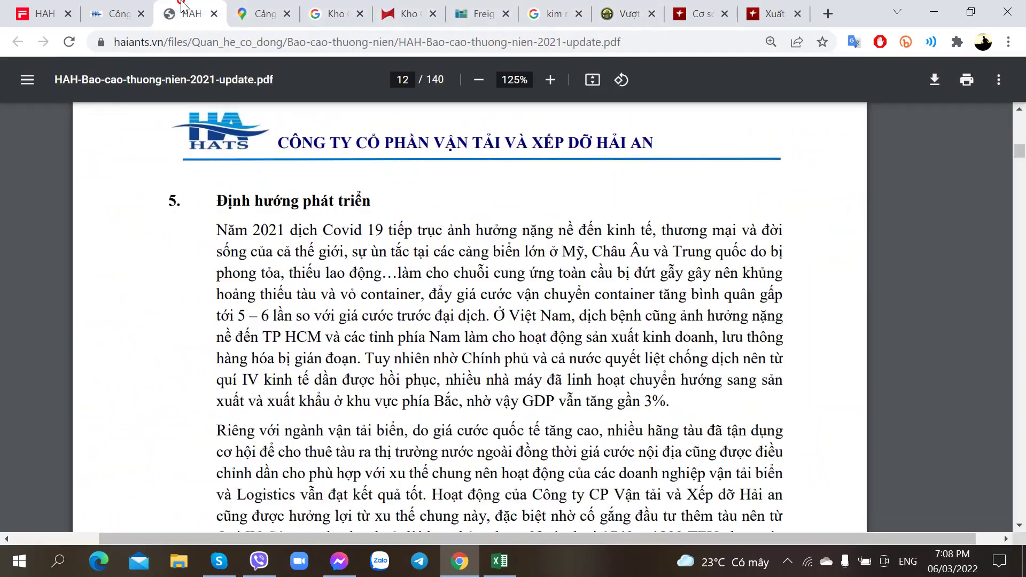
scroll(384, 360, down, 3)
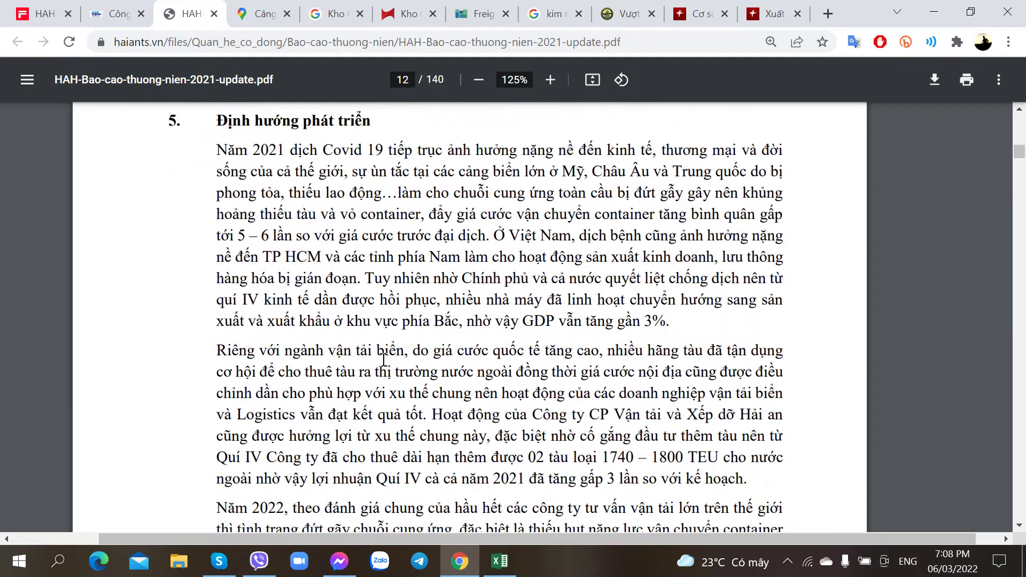
scroll(383, 360, down, 3)
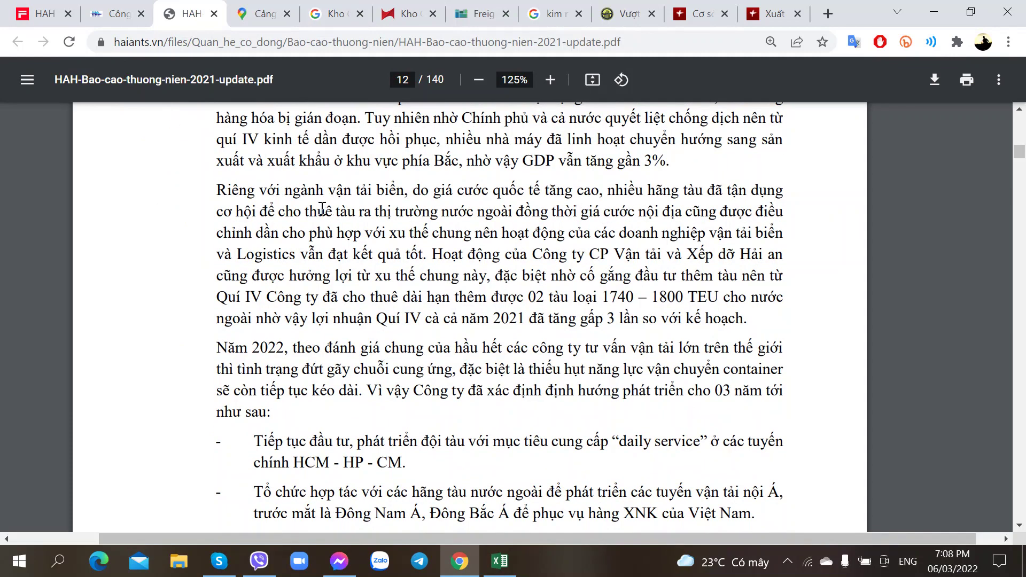
drag(261, 212, 406, 234)
Switch to Excel and enter "Giá Tăng - Cầu Tăng" in cell B89.
key(alt+Tab)
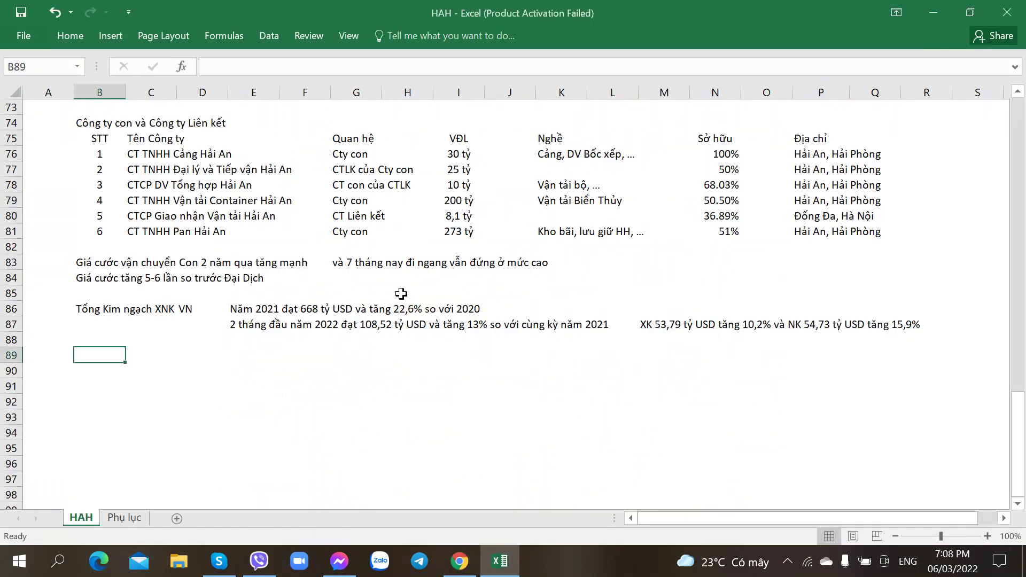
text(Giá)
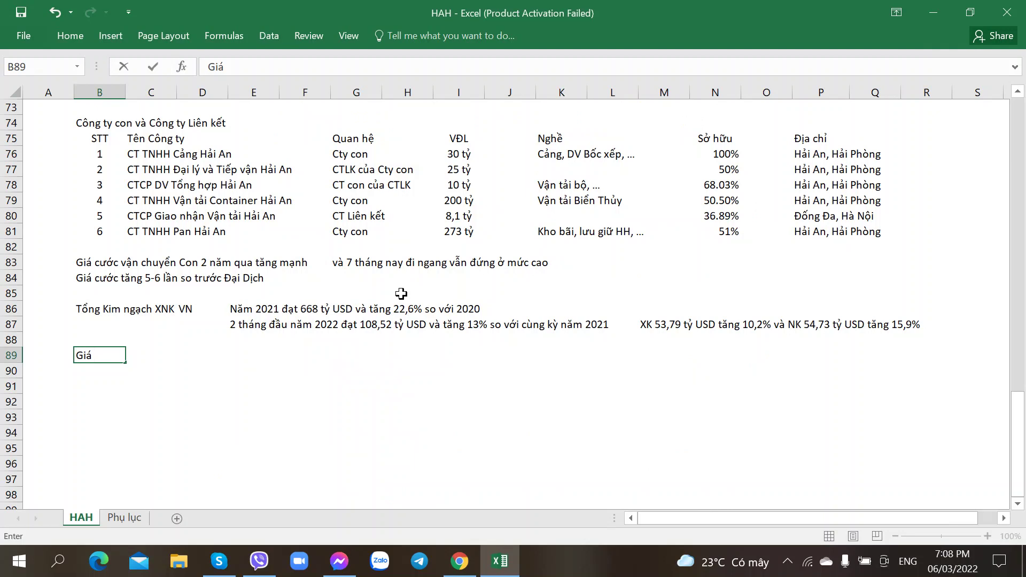
text( Tăng - Cầu Tăng)
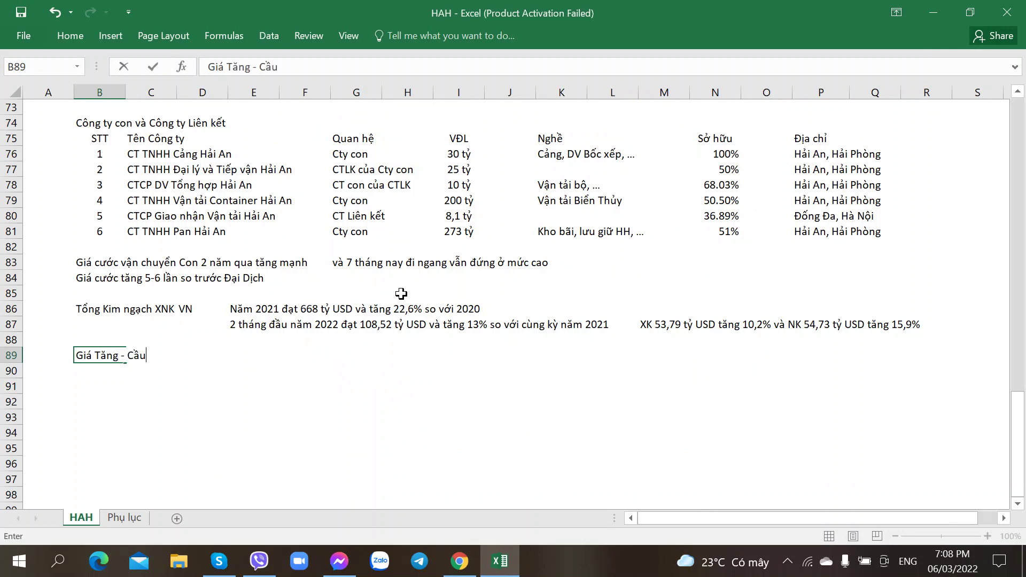
key(Return)
Enter the assessment "Rất thuận lợi" in cell E89, beside the price and demand note.
key(Right)
key(Right)
key(Right)
key(Up)
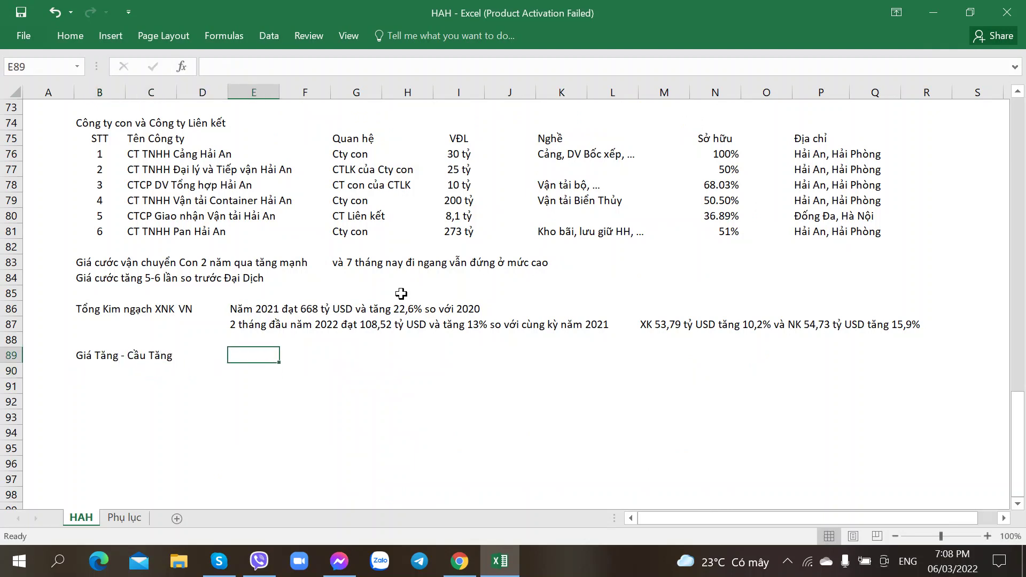
text(Thuận)
key(BackSpace)
key(BackSpace)
key(BackSpace)
key(BackSpace)
key(BackSpace)
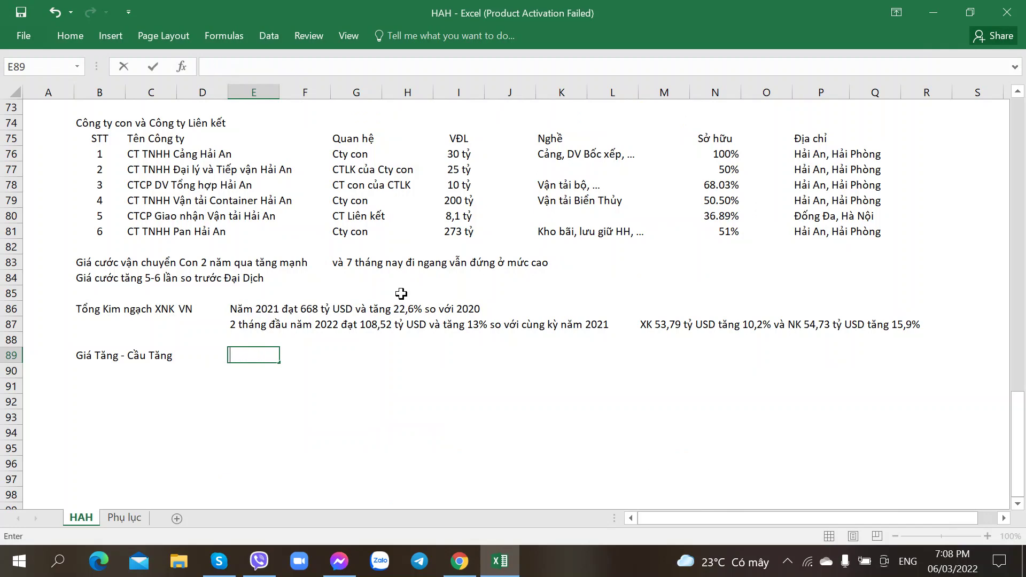
text(Rất thuận lo)
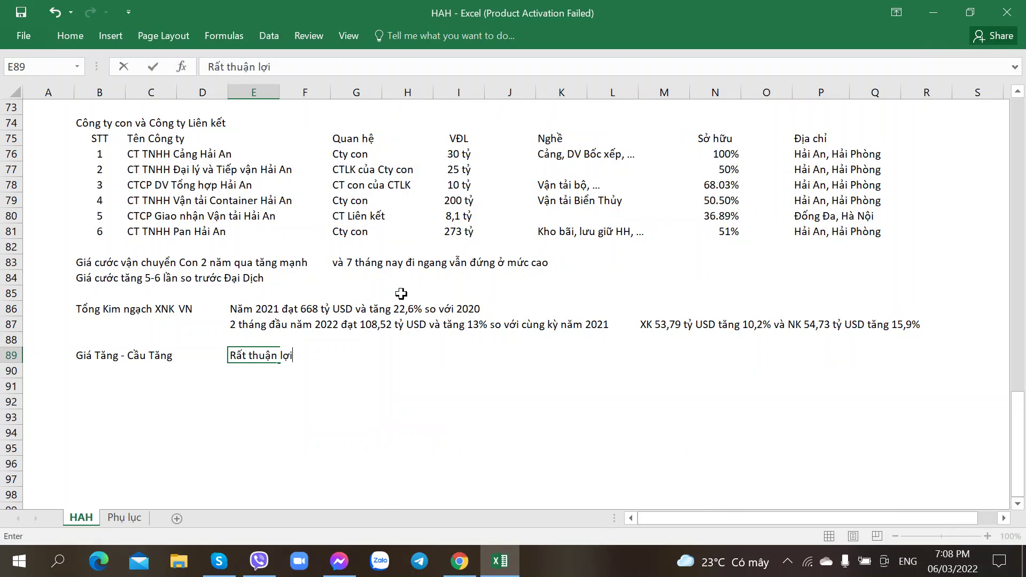
Consult the annual report in Chrome and enter "Giá Cước Vận tải Quốc tế tăng cao - Giá cước Nội địa tăng dần" in Excel cell G89.
key(alt+Tab)
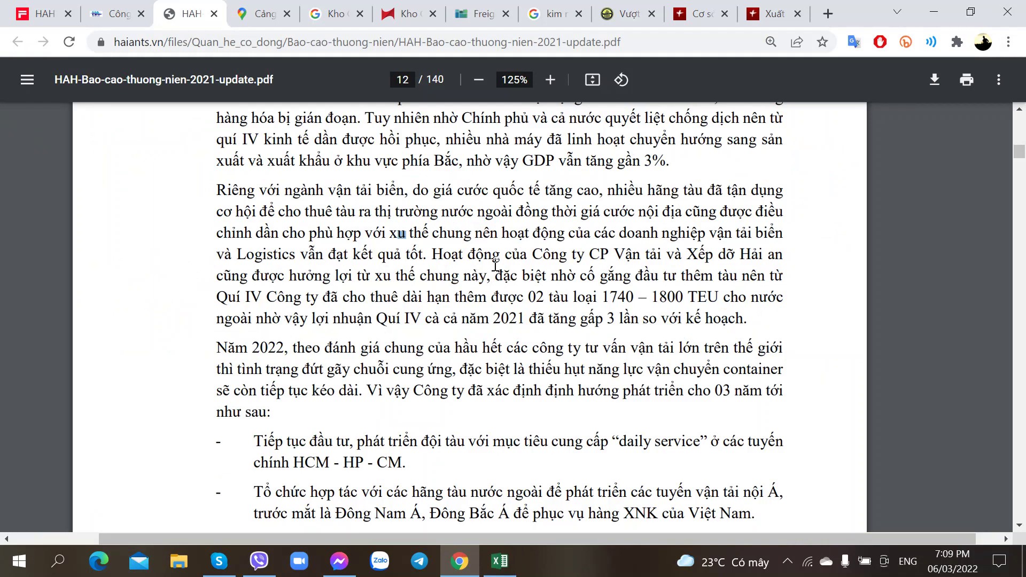
click(401, 289)
key(alt+Tab)
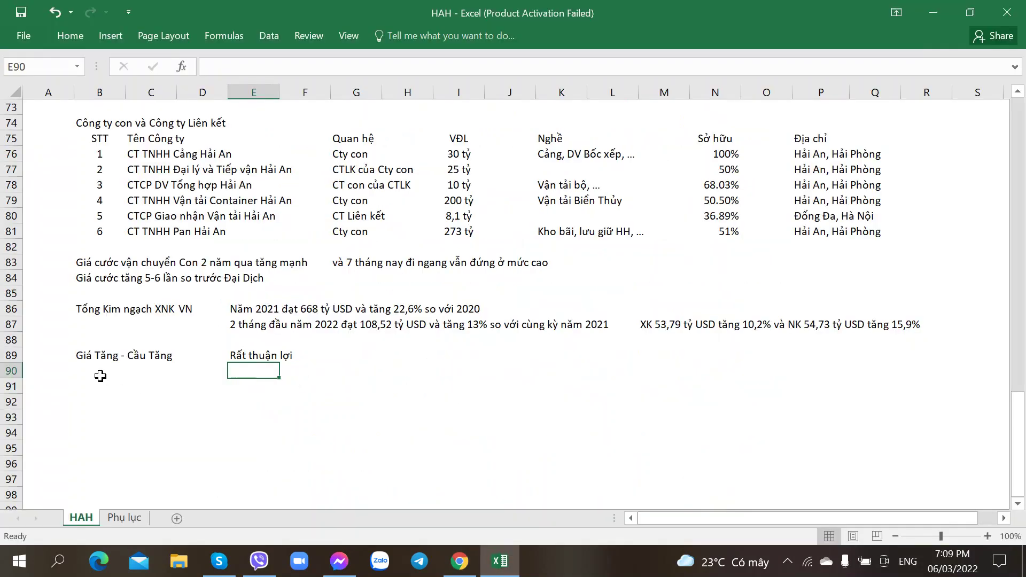
click(371, 358)
text(Giá )
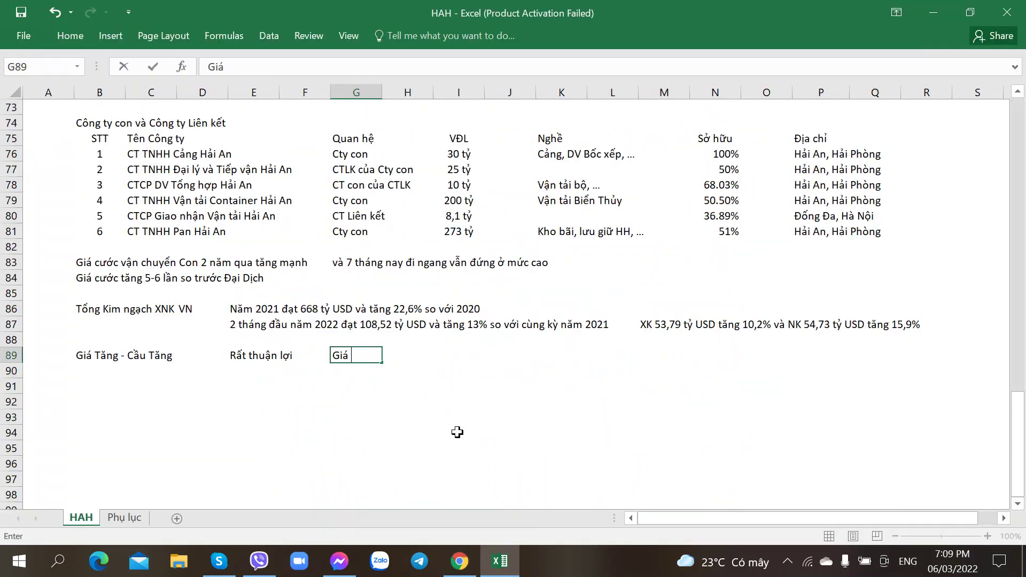
text(Cươ Va)
key(BackSpace)
key(BackSpace)
key(BackSpace)
key(BackSpace)
text(sc Vận t)
key(BackSpace)
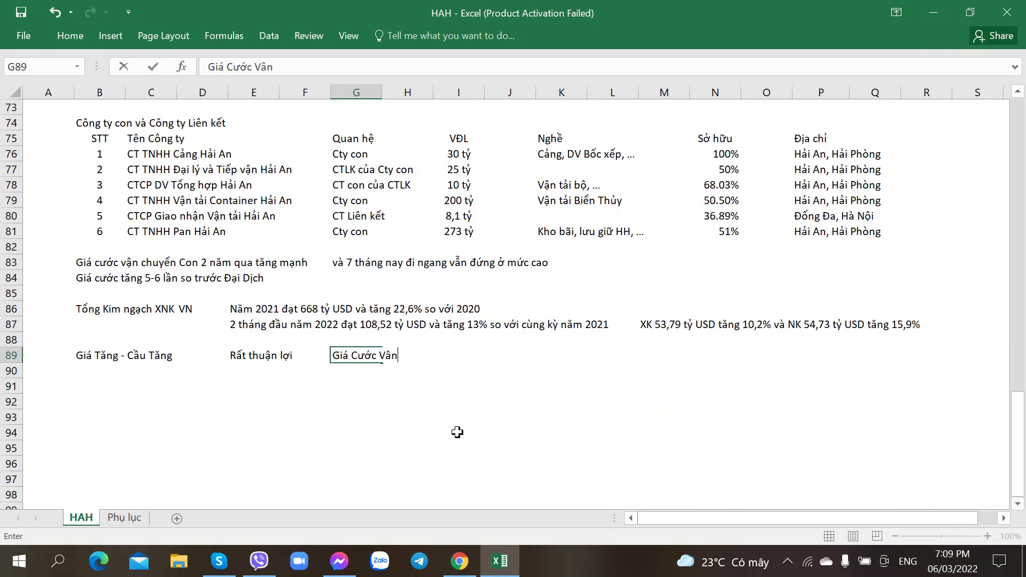
text(tair Quô)
key(BackSpace)
key(BackSpace)
key(BackSpace)
text(Quôc tế tăn)
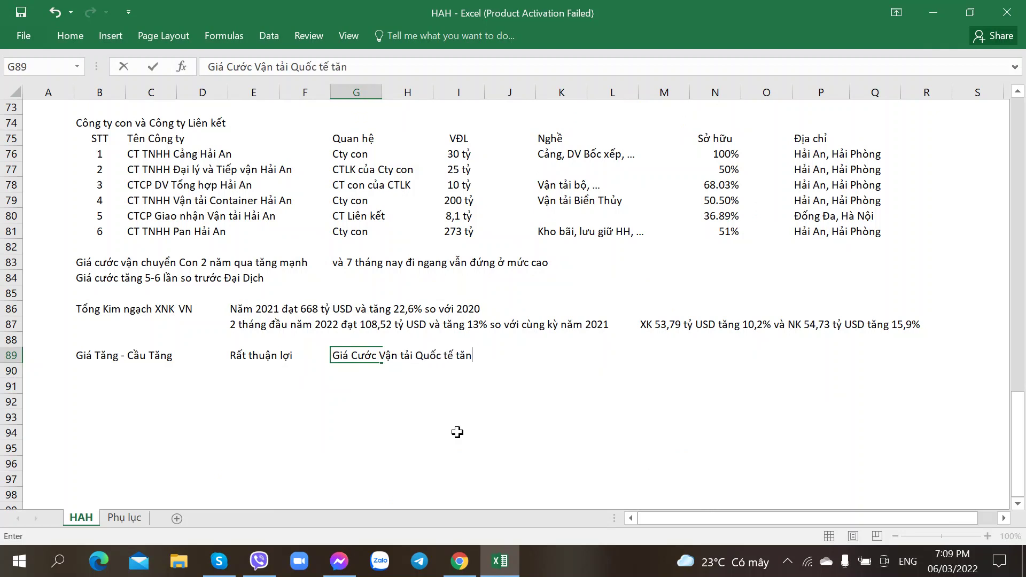
text(g cao - Giá cước)
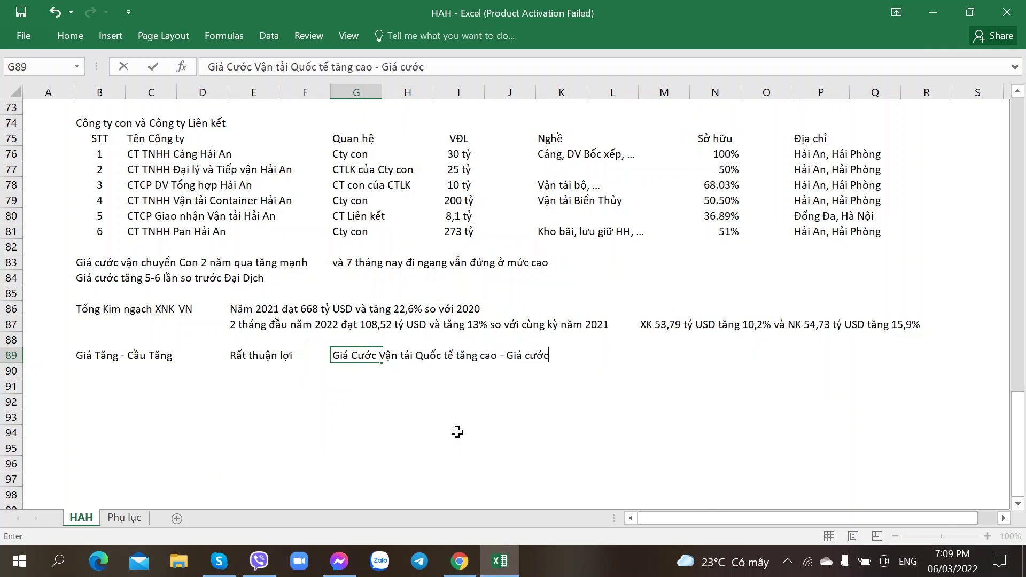
text( Nội đaia tăng dần)
key(Return)
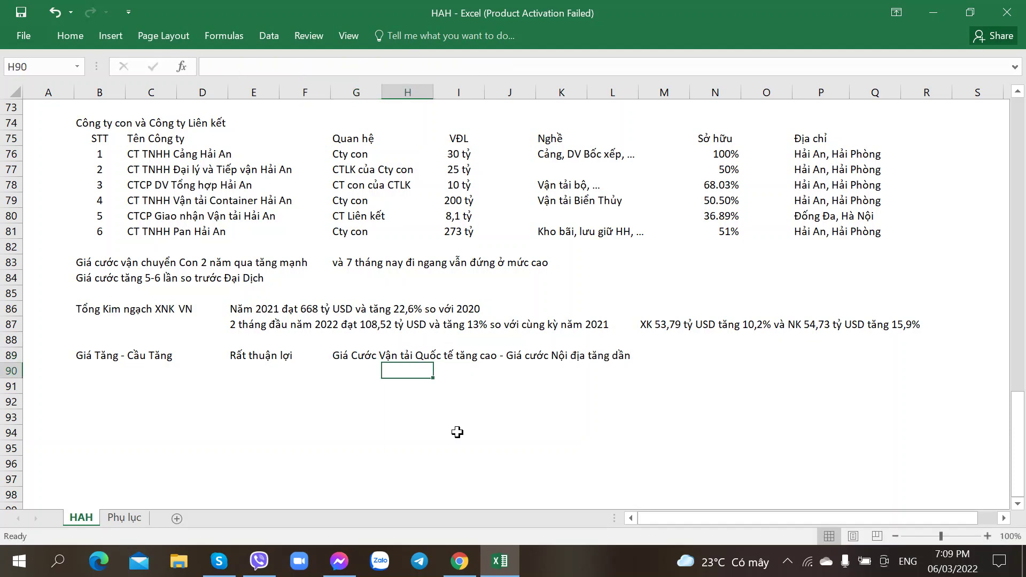
Consult the annual report in Chrome and begin the note in Excel cell G90 with "Từ Quý 4/2021 - HAH cho thuê thêm Dài hạn".
key(alt+Tab)
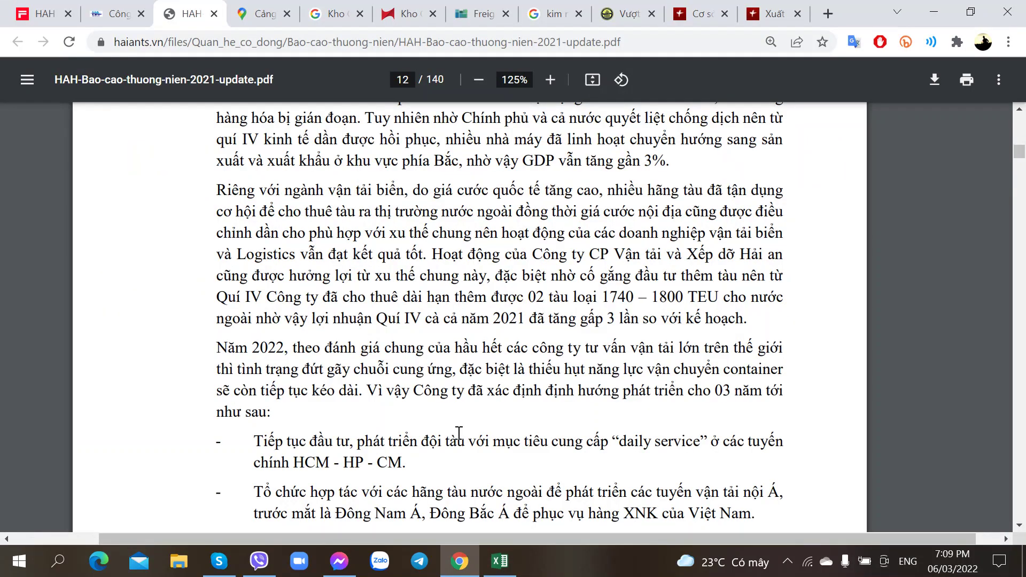
key(alt+Tab)
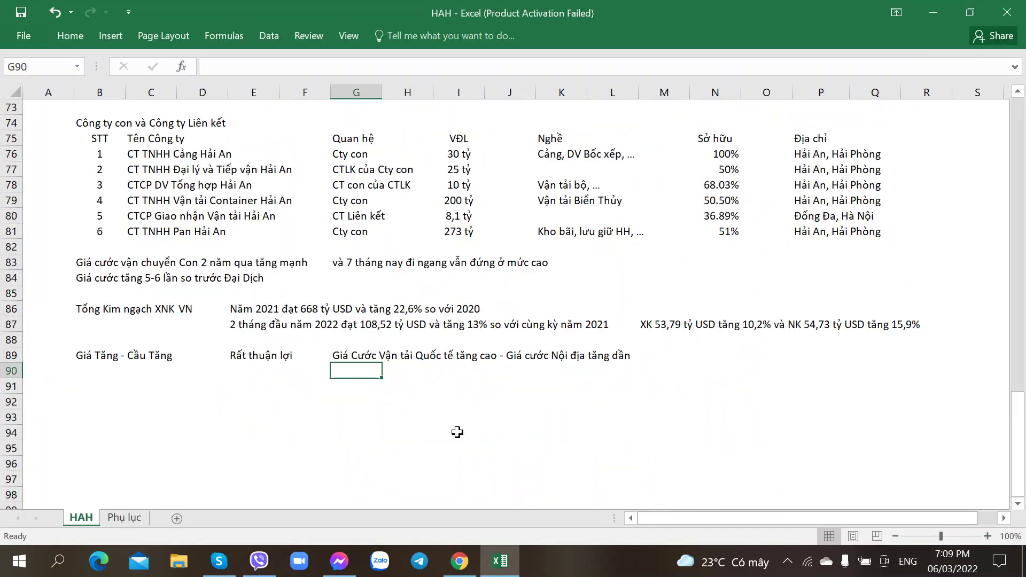
text(Từ Quý)
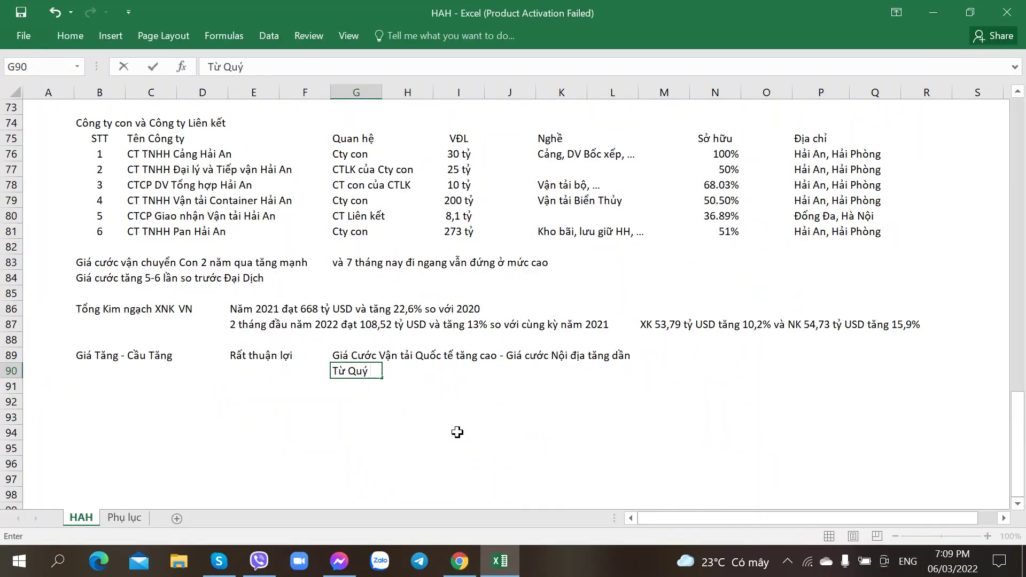
text( 4/2021 -)
key(alt+Tab)
key(alt+Tab)
text(HAH)
key(alt+Tab)
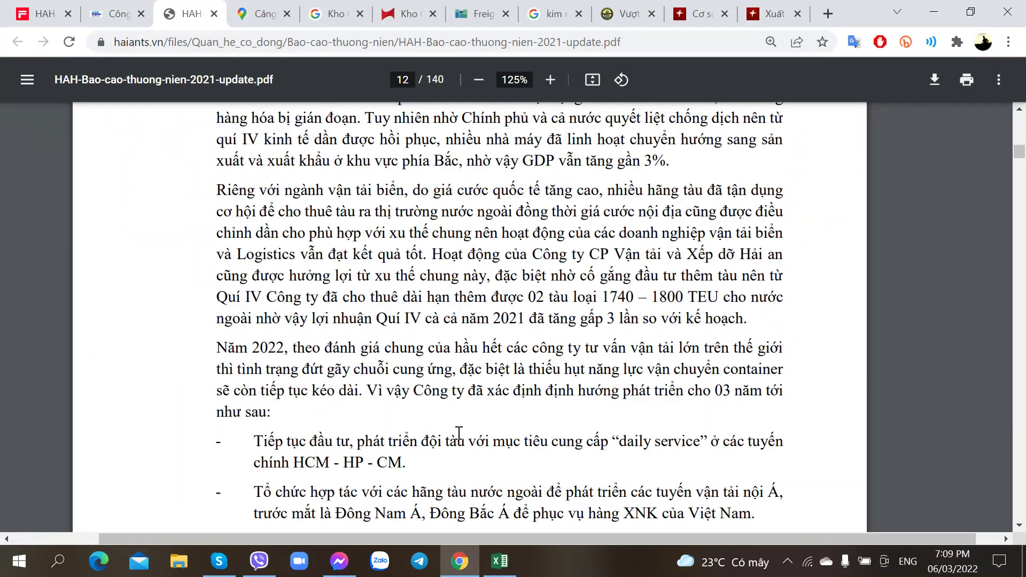
key(alt+Tab)
text(cho thuê)
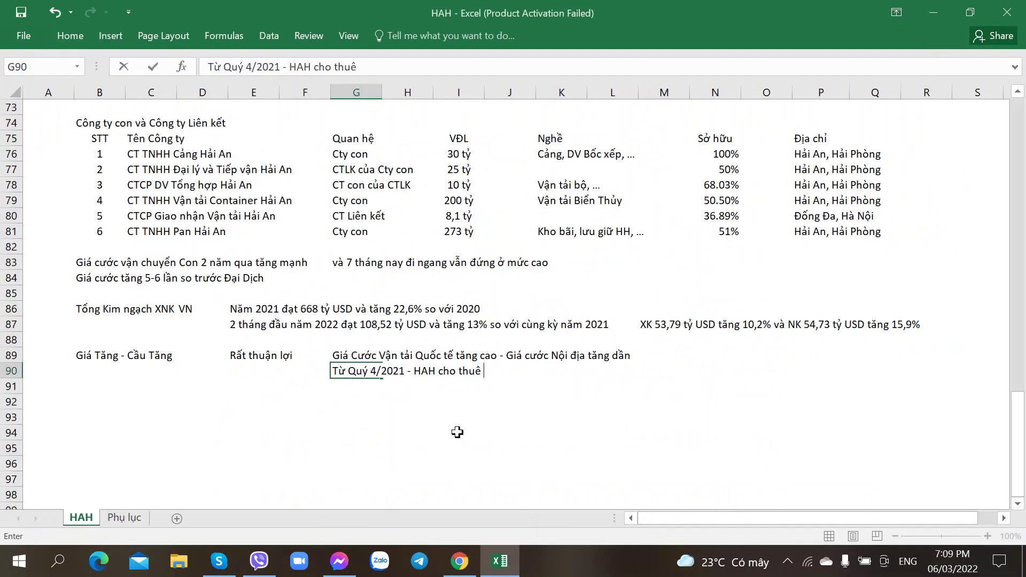
text( thêm)
key(alt+Tab)
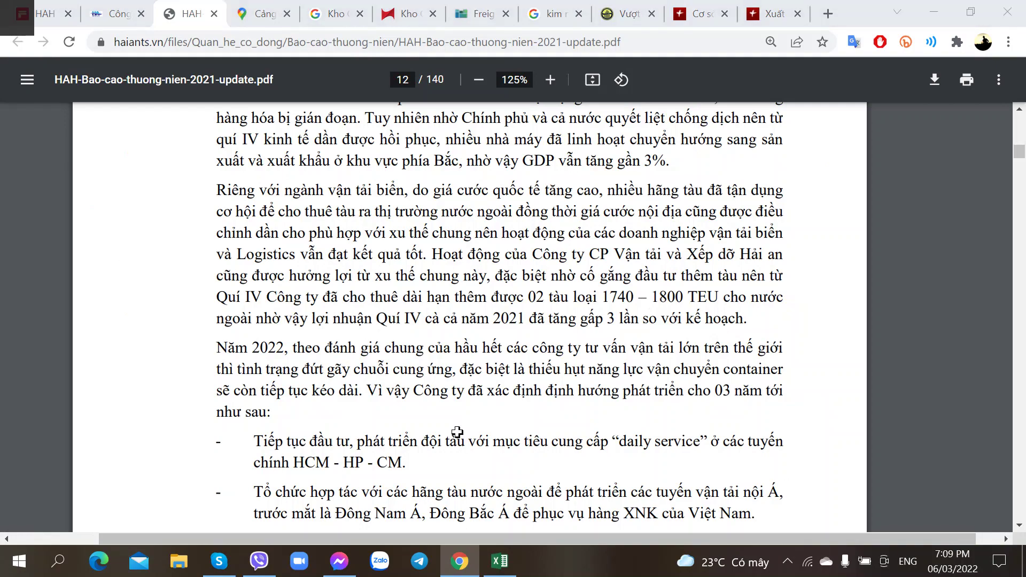
key(alt+Tab)
text(Dài hạn)
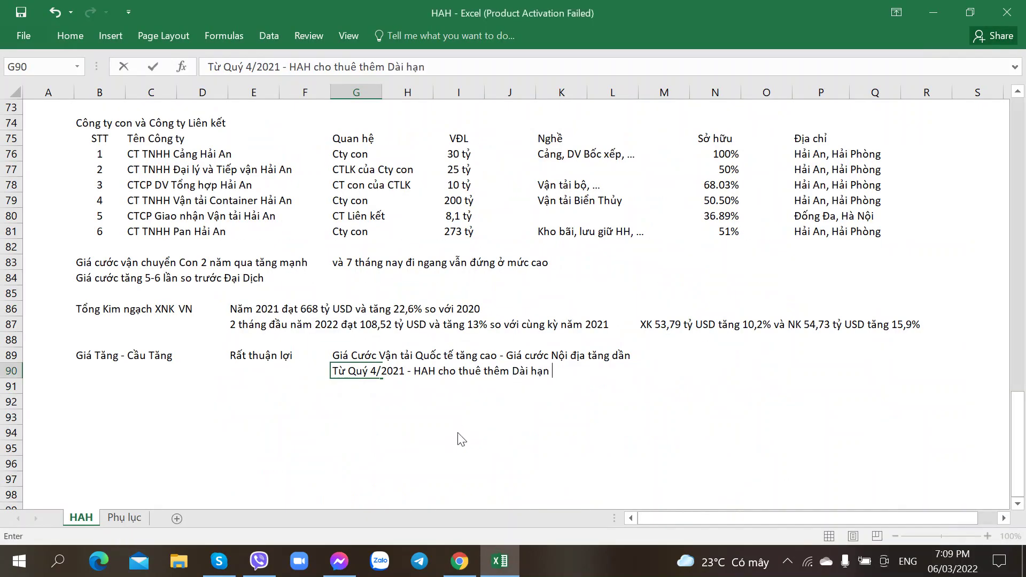
Complete the G90 note with "02 Tàu loại 1740-1800 TEU", checking the ship details against the annual report.
key(alt+Tab)
key(alt+Tab)
text(0)
key(alt+Tab)
key(alt+Tab)
text(2 Tà)
key(alt+Tab)
key(alt+Tab)
text(u l)
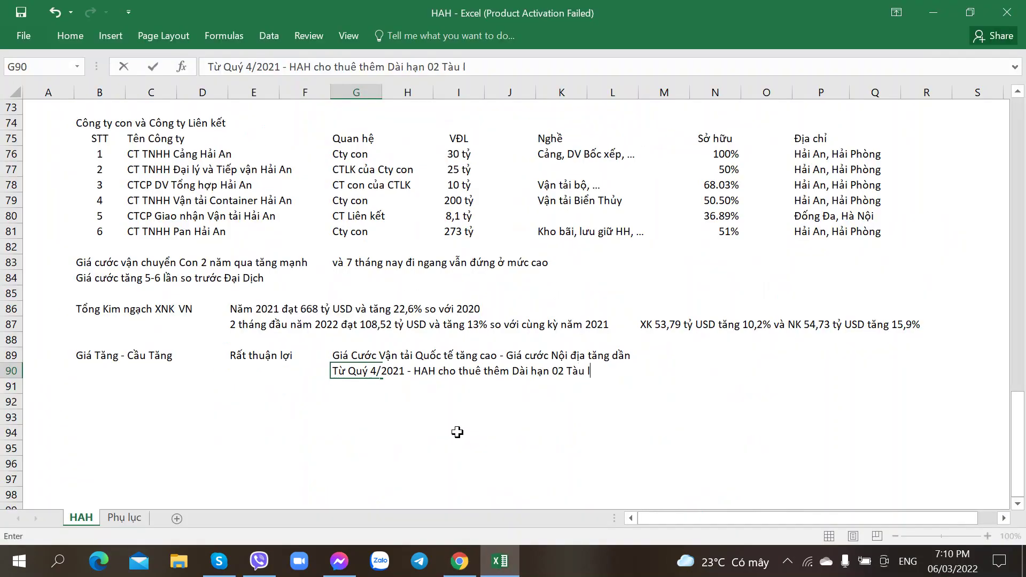
text(oại)
key(alt+Tab)
key(alt+Tab)
text(1740-1800 TEU)
key(ctrl+Return)
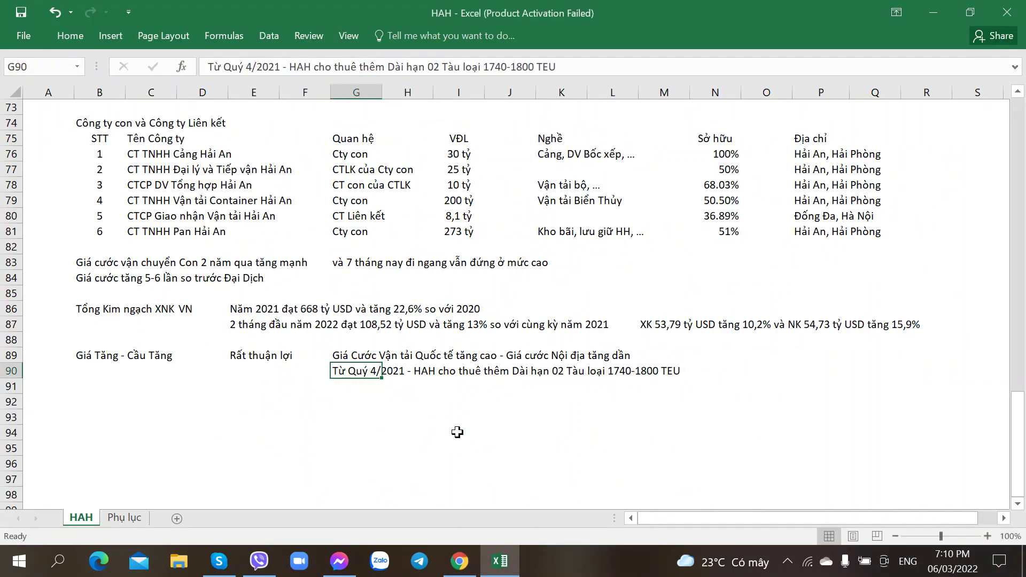
On the Phụ lục sheet, compare the TEU capacities of Haian Fair, Haian Mind, Haian East and Haian West.
key(ctrl+Page_Down)
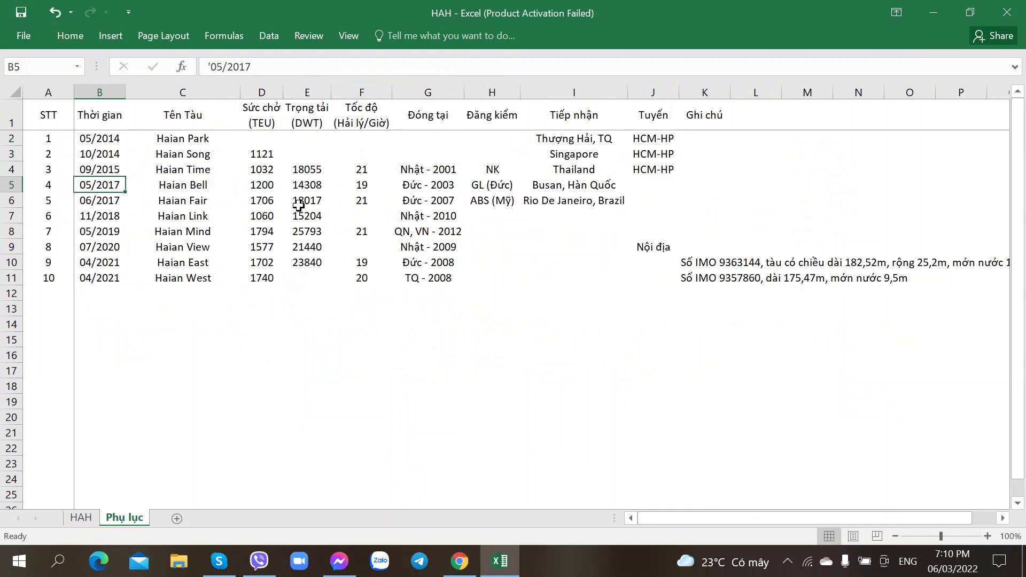
click(263, 263)
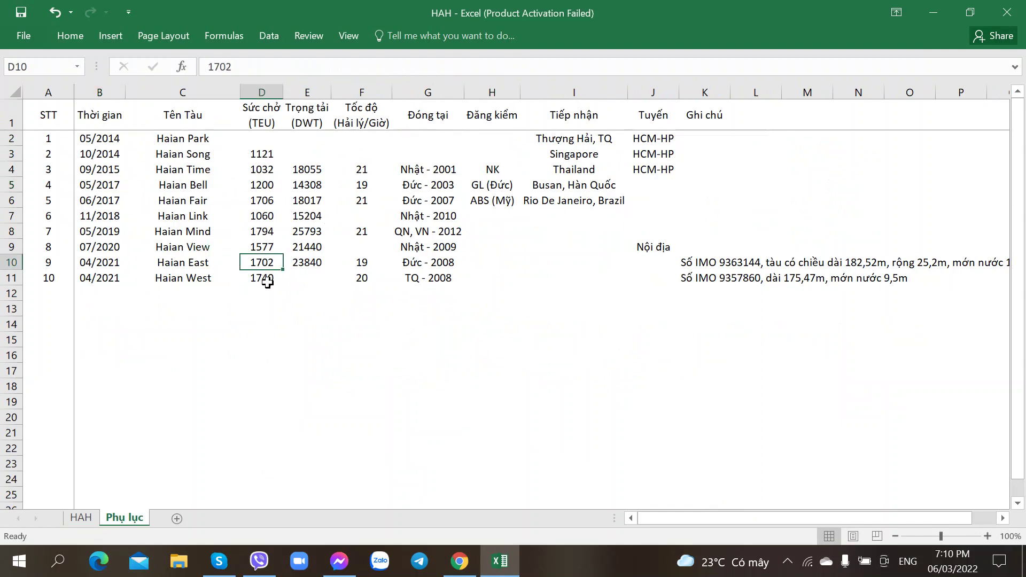
click(264, 278)
click(263, 262)
click(261, 232)
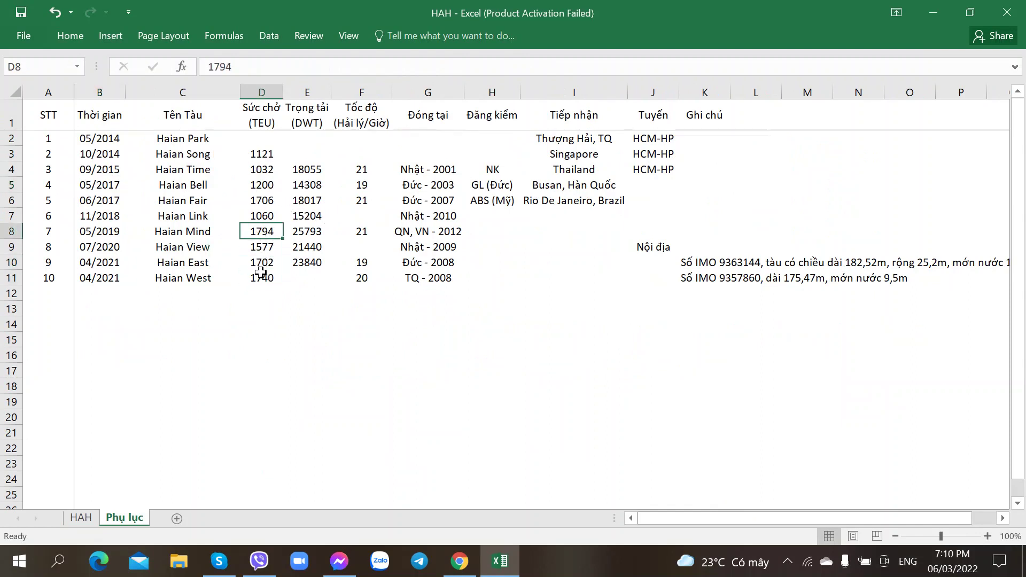
click(263, 277)
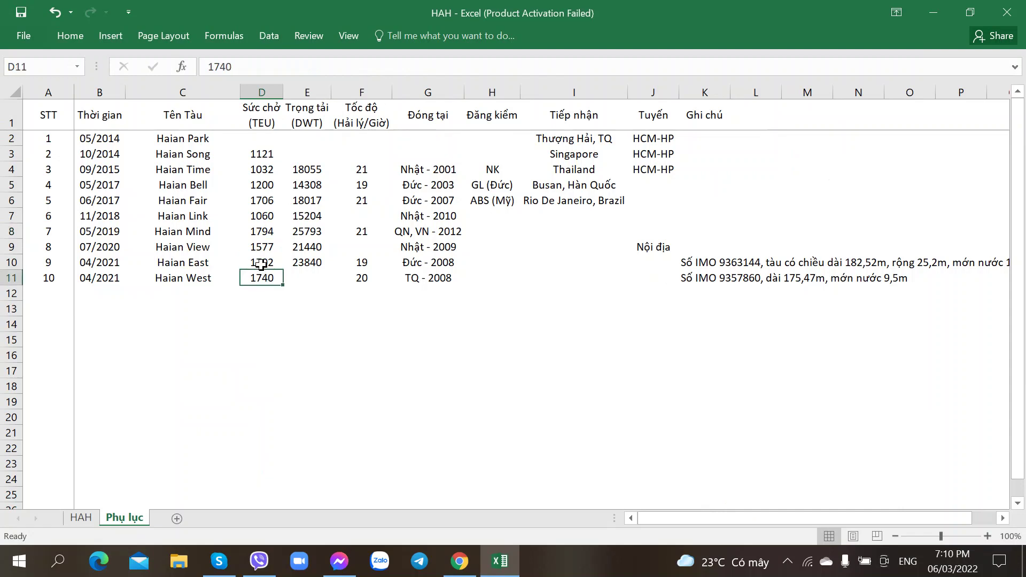
click(267, 261)
click(263, 202)
click(270, 234)
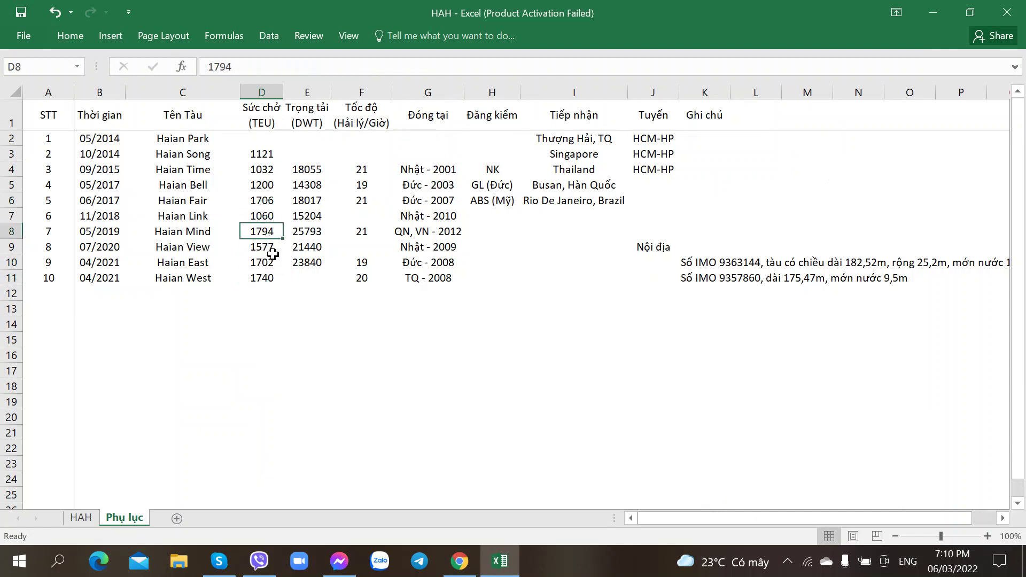
click(272, 266)
click(273, 274)
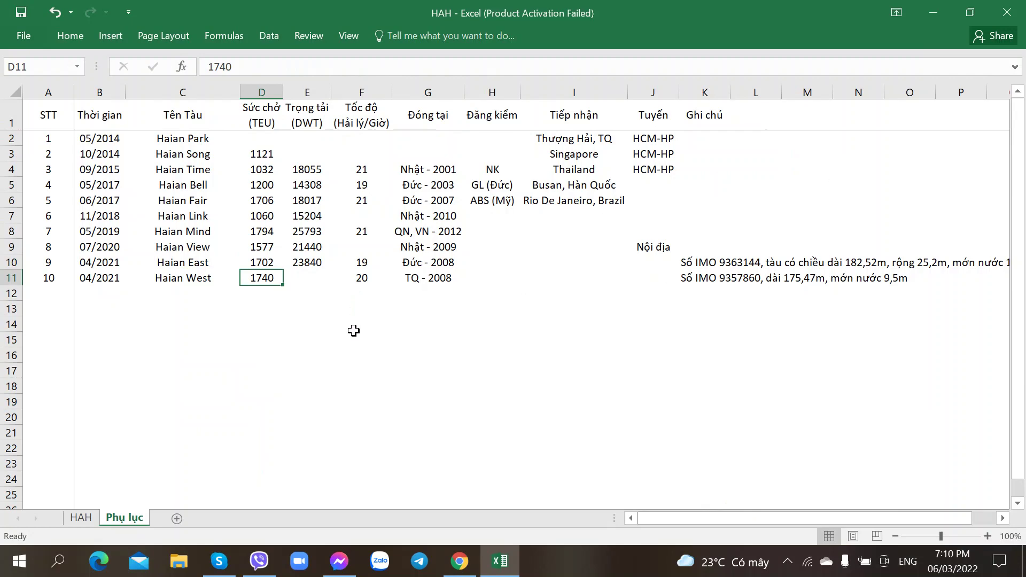
Return to the HAH sheet, consult the annual report and enter "Lãi Quý 4/2021 tăng gấp 3 so với kế hoạch" in cell N90.
key(ctrl+Page_Up)
key(alt+Tab)
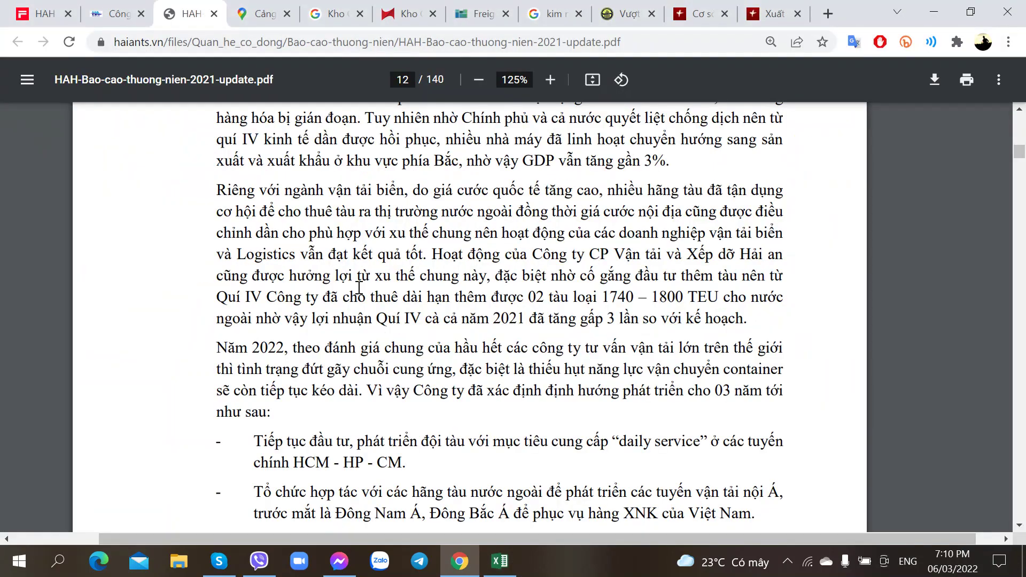
key(alt+Tab)
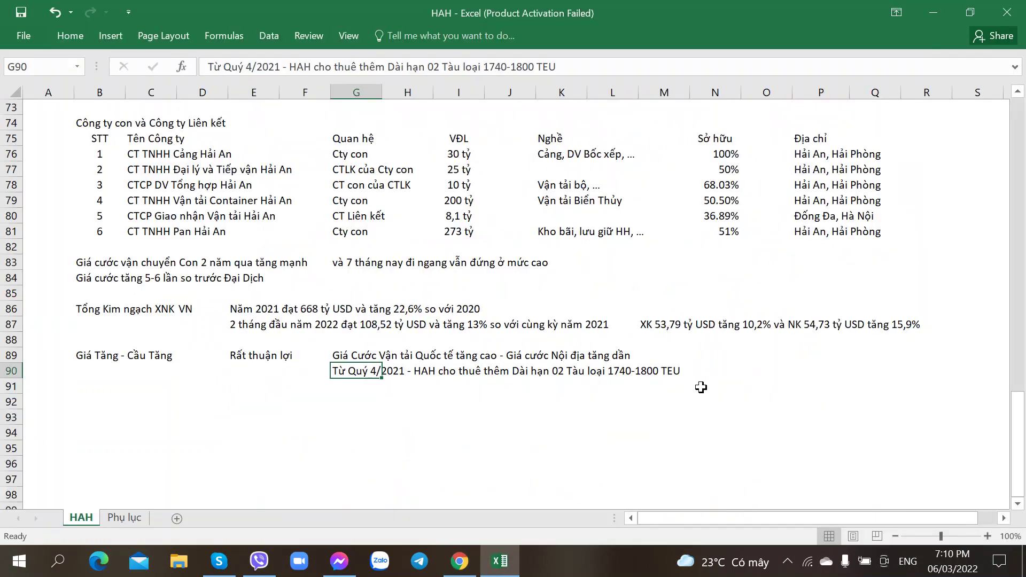
click(730, 369)
text(Lãi)
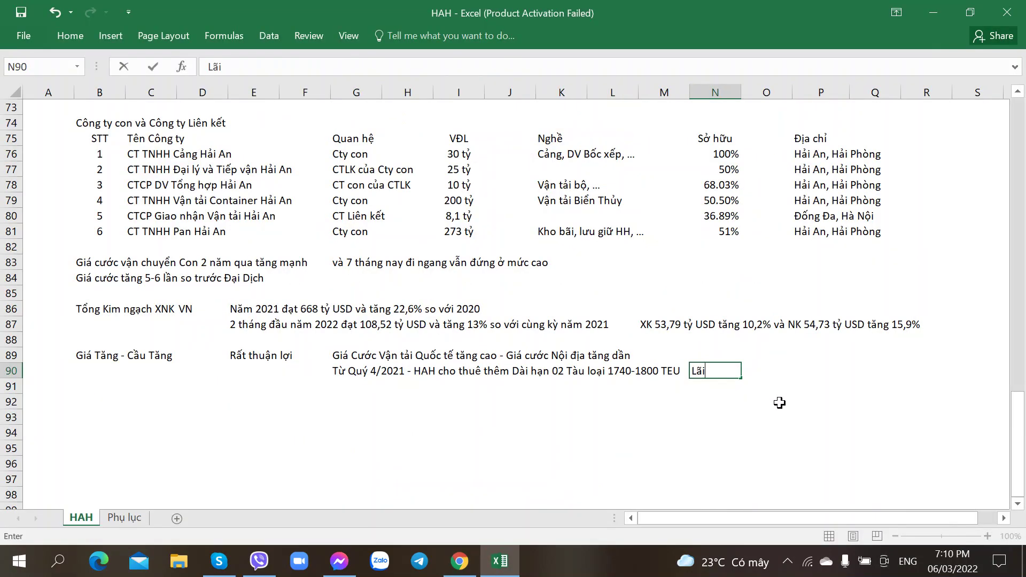
key(alt+Tab)
key(alt+Tab)
text(Quý 4)
key(alt+Tab)
key(alt+Tab)
text(/2021)
key(alt+Tab)
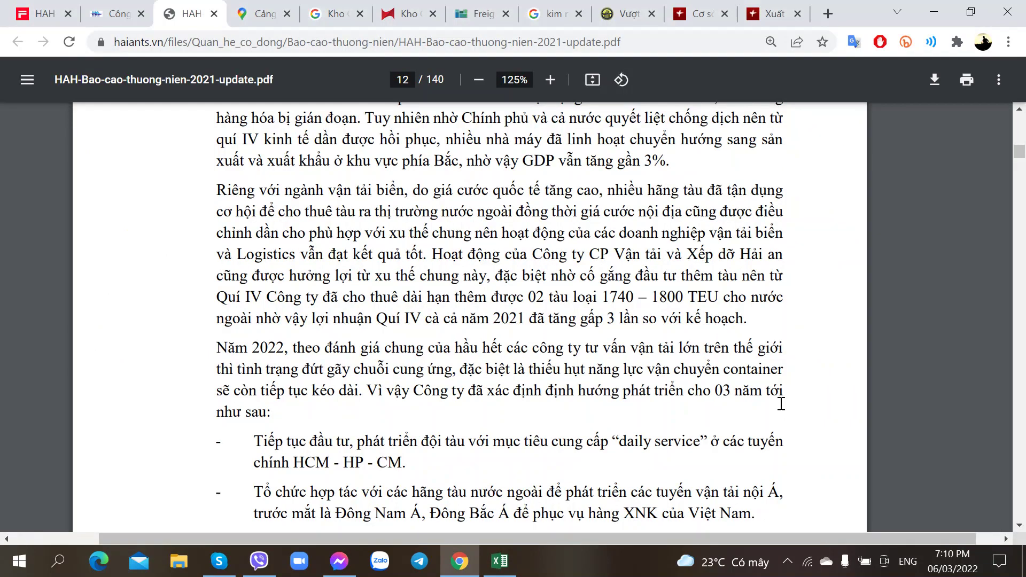
key(alt+Tab)
text(tăng gaấp 3 )
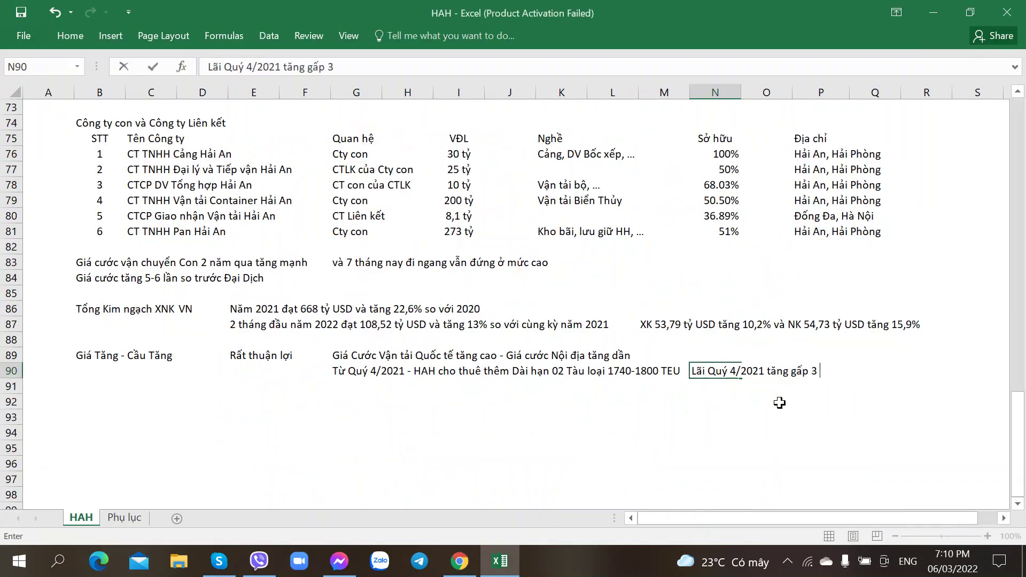
text(so với kế hoạch)
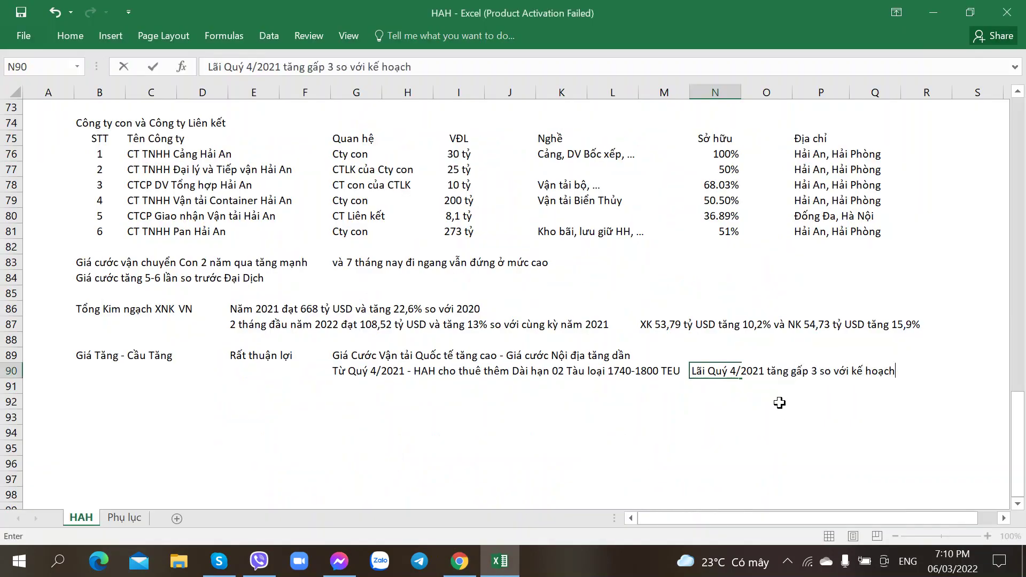
In Chrome, open the consolidated Q4 2021 financial report from HAH's company profile on CafeF.
key(alt+Tab)
click(61, 8)
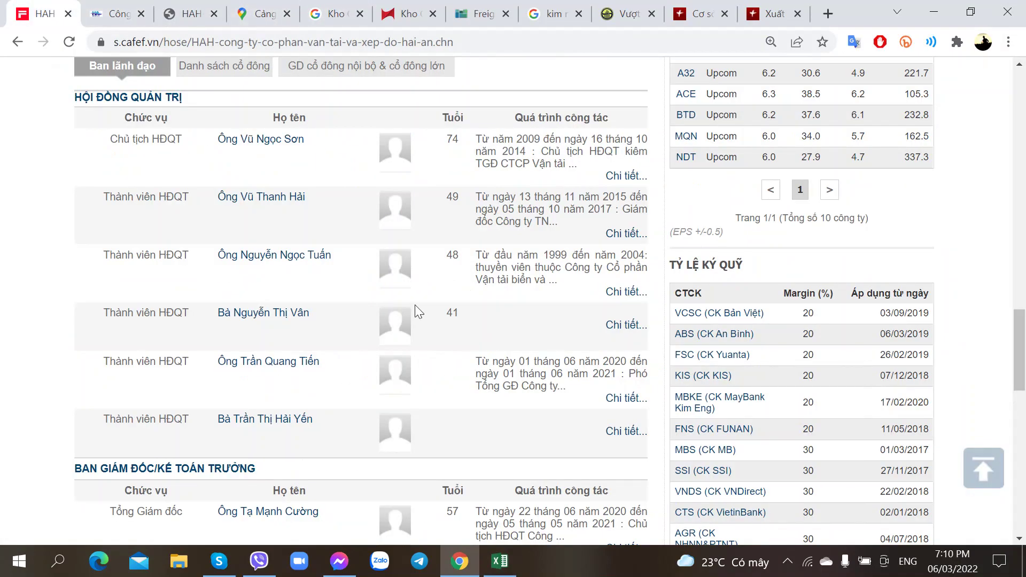
scroll(415, 305, up, 4)
click(137, 268)
scroll(508, 304, down, 2)
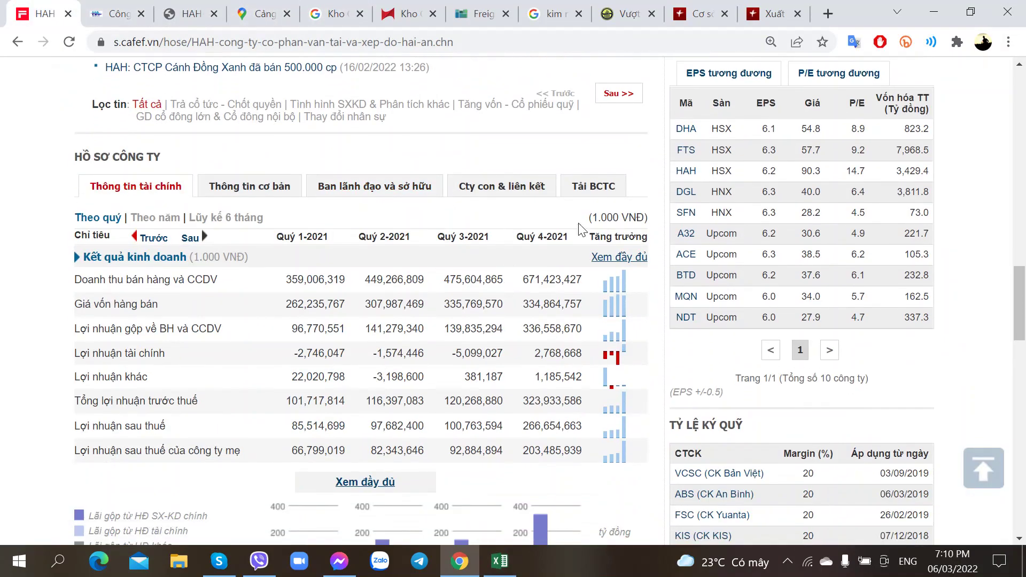
click(592, 187)
scroll(557, 317, down, 2)
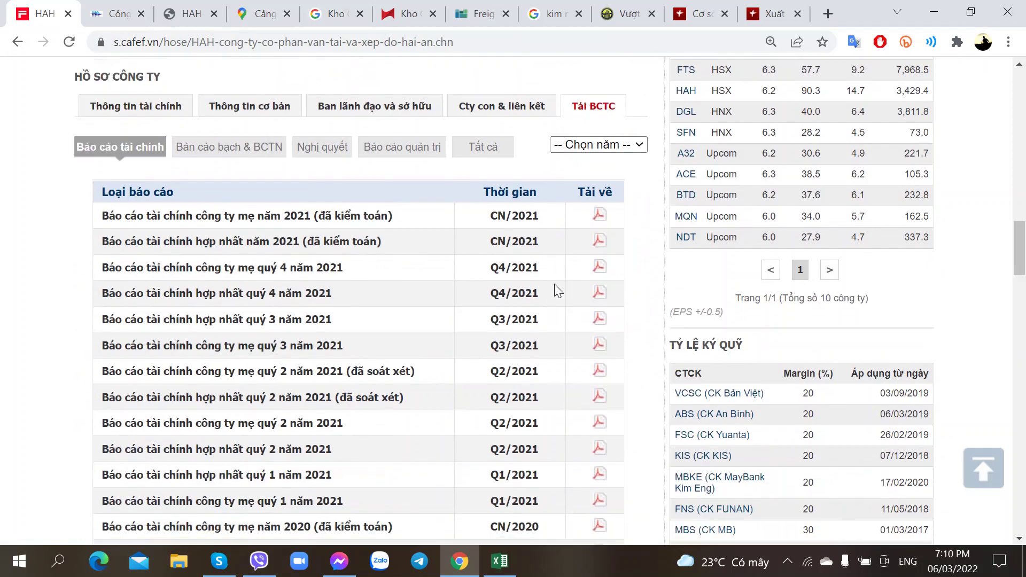
click(598, 292)
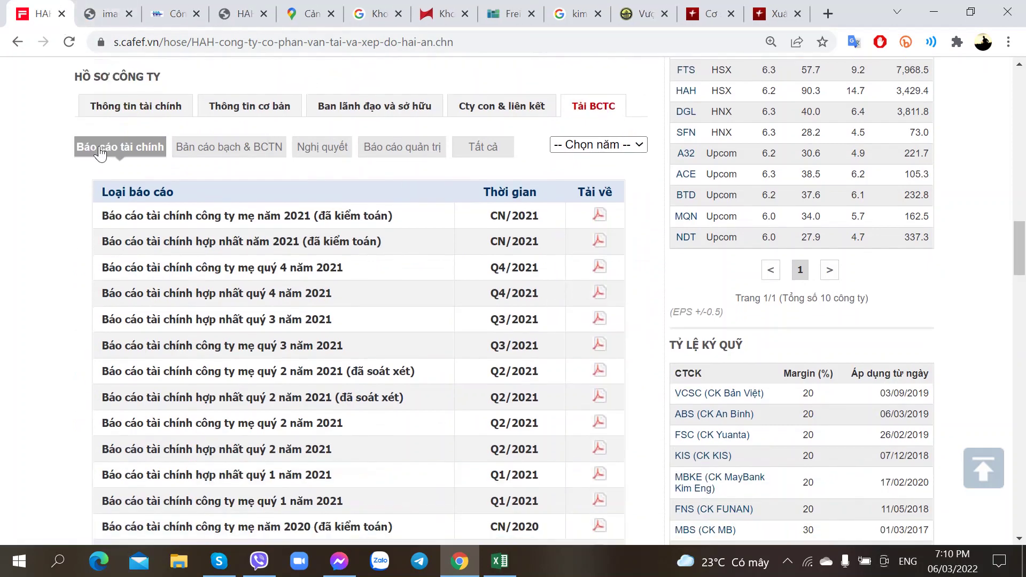
Review HAH's quarterly 2021 business results on CafeF and the all-time freight rate chart on Freightos.
click(99, 106)
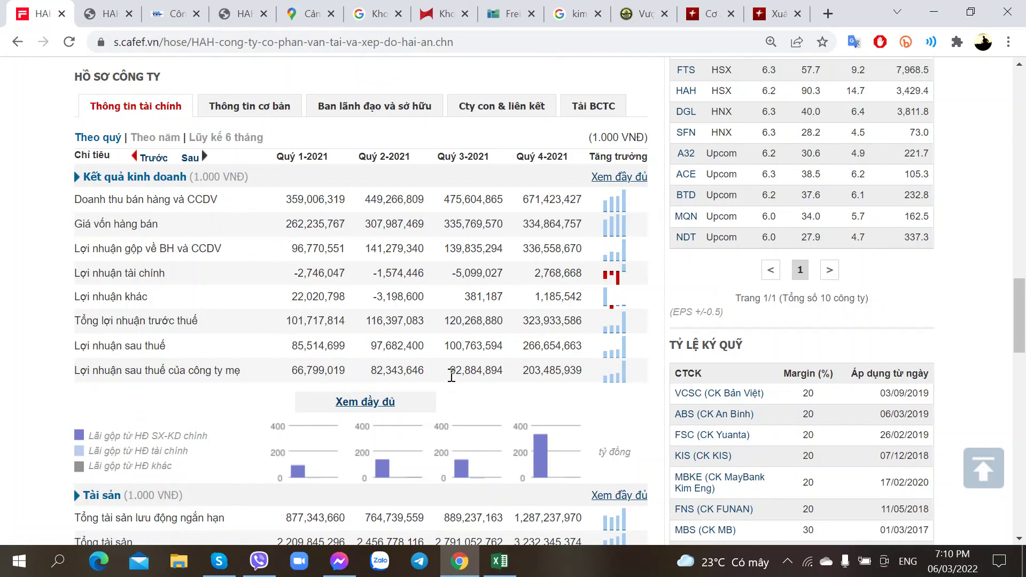
key(ctrl+8)
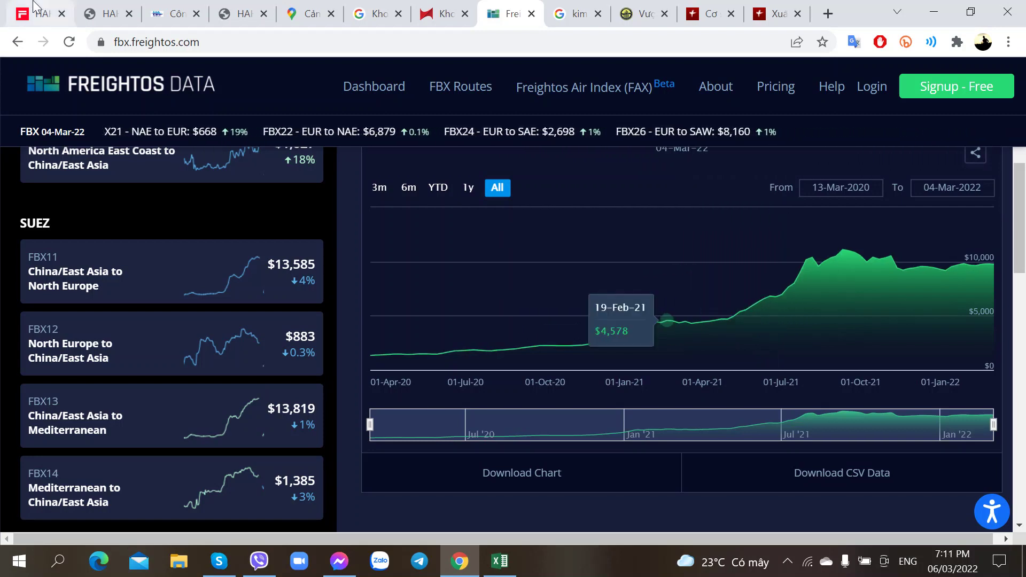
Examine the income statement on page 8 of the Q4 2021 consolidated report, then return to the 2021 annual report.
click(96, 13)
scroll(289, 324, down, 20)
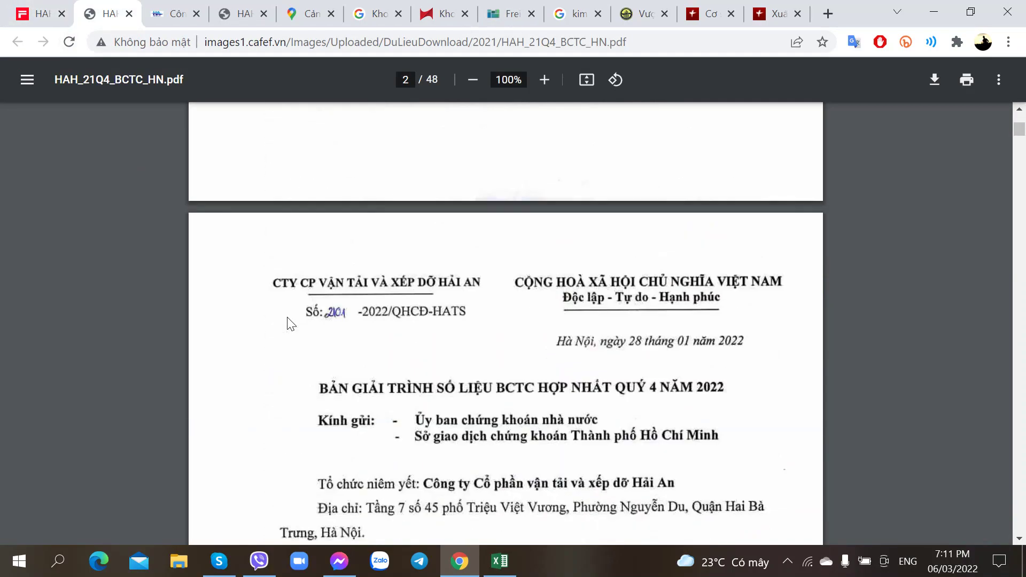
scroll(289, 297, down, 20)
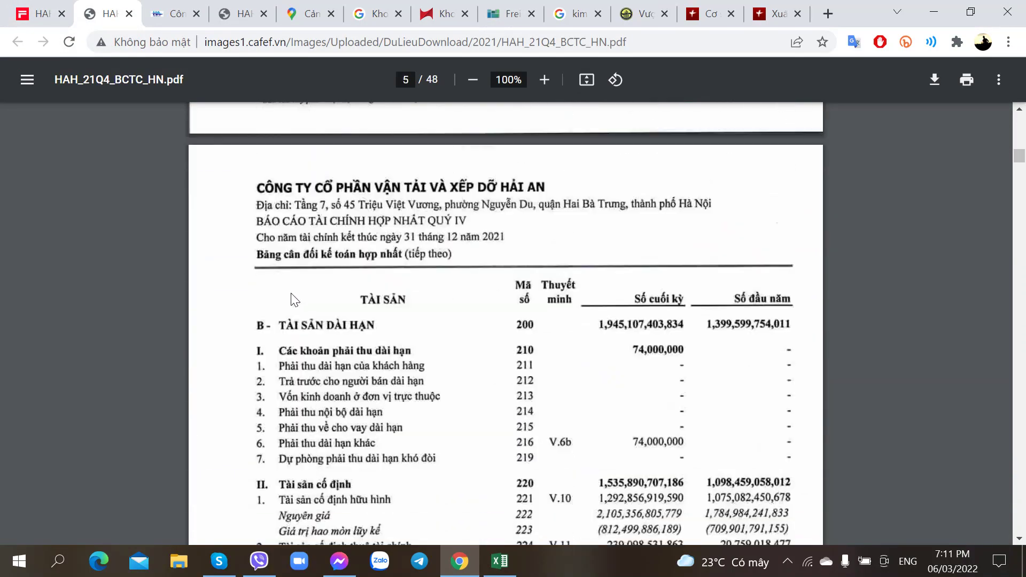
scroll(291, 291, down, 20)
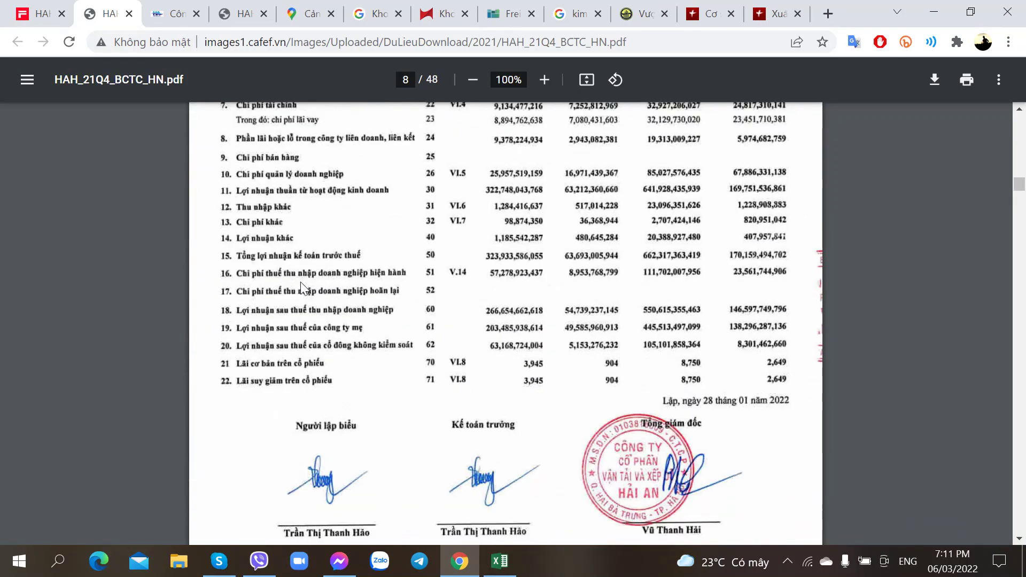
scroll(307, 275, up, 3)
scroll(416, 321, up, 3)
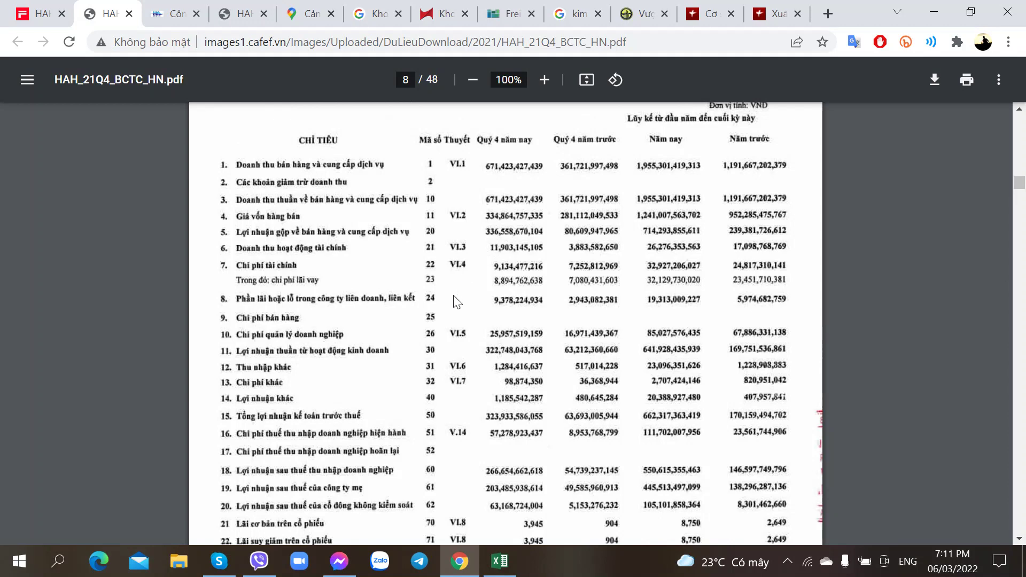
scroll(457, 315, down, 2)
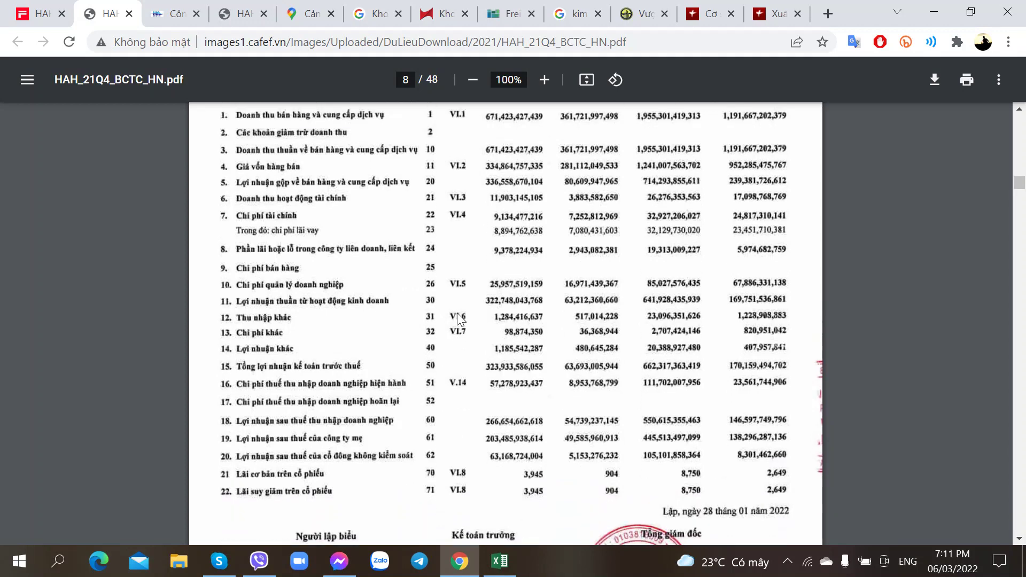
scroll(457, 313, up, 2)
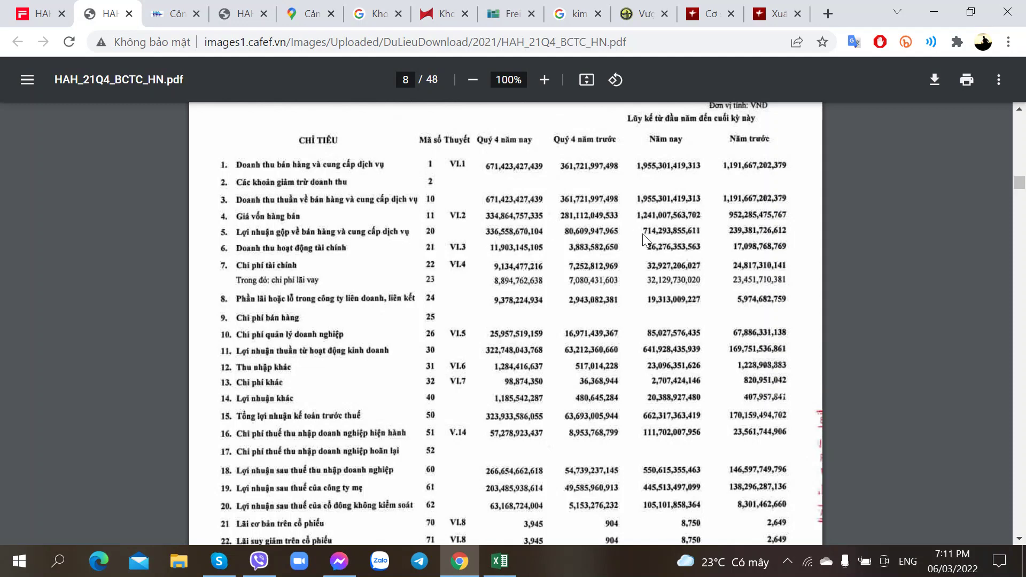
scroll(642, 233, down, 3)
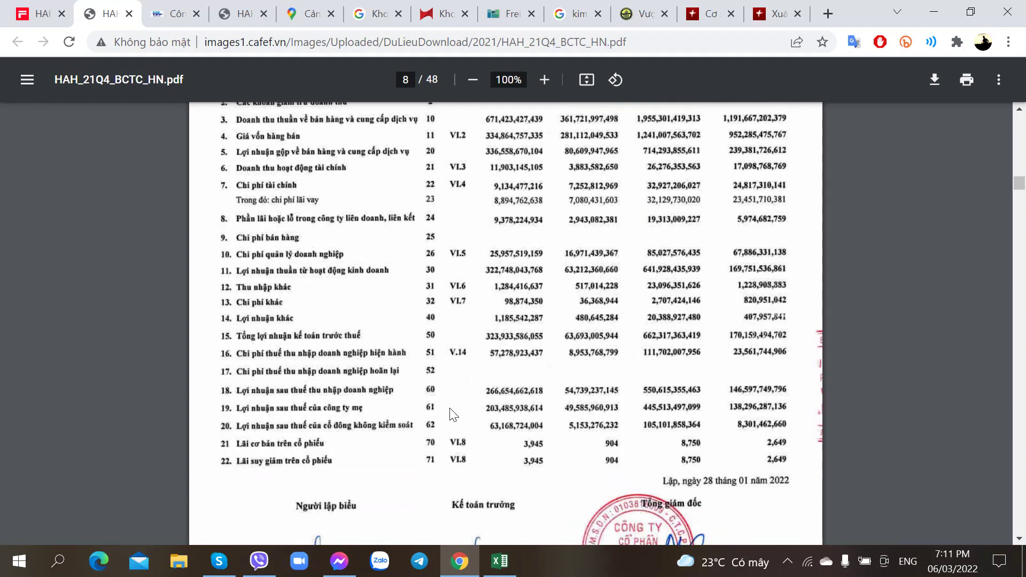
click(240, 14)
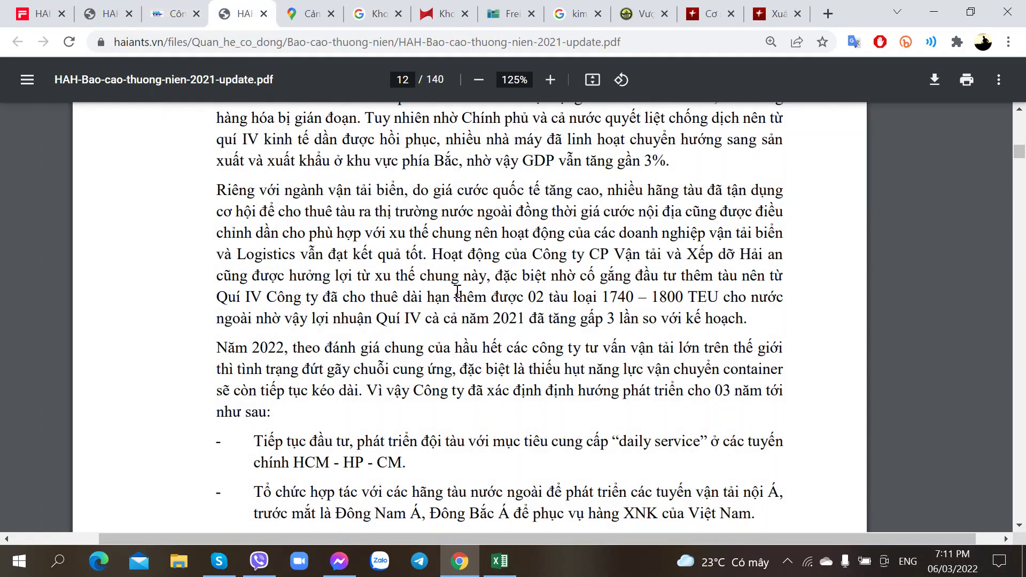
Read the 2022 outlook in the annual report, switch to Excel and begin a note in cell B92 with "Dự kiến".
scroll(447, 303, down, 3)
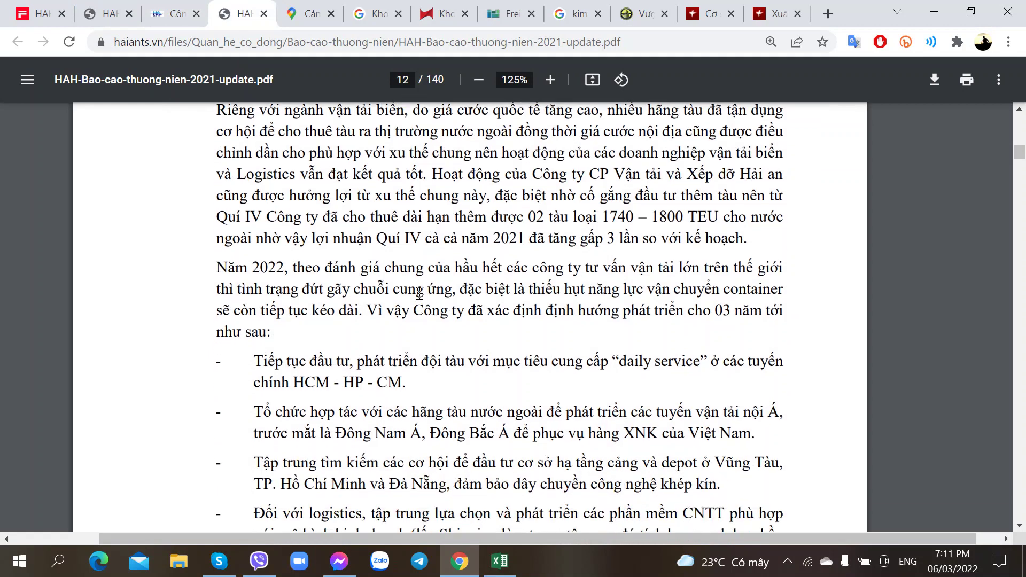
drag(458, 364, 466, 363)
click(500, 561)
scroll(238, 421, down, 1)
click(101, 357)
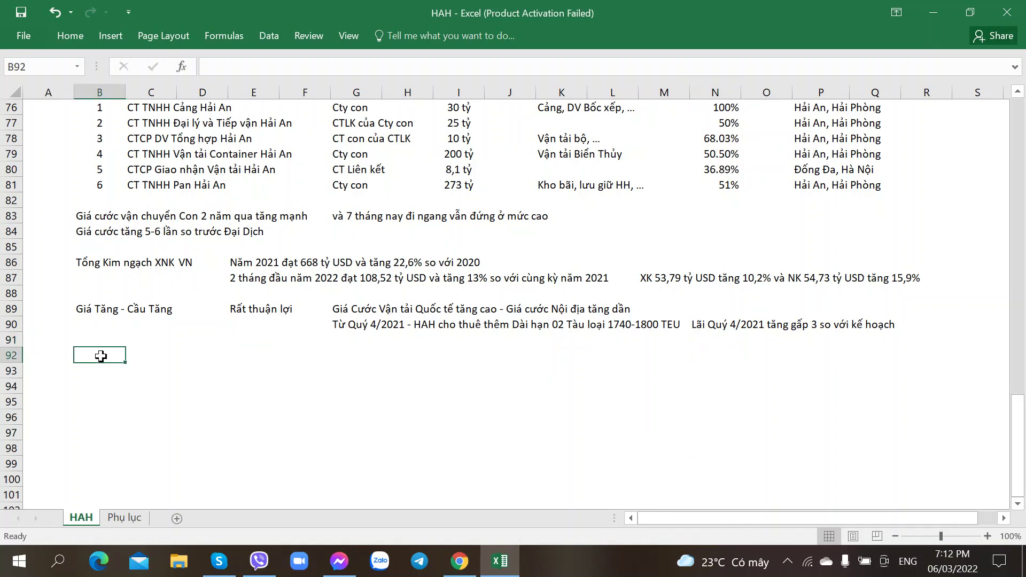
text(Dự kie)
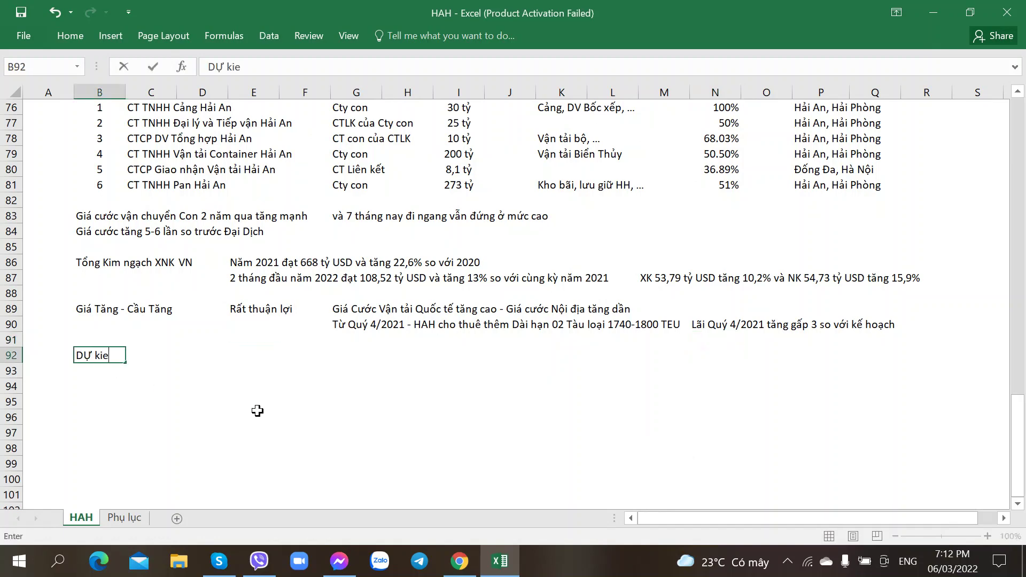
key(BackSpace)
key(BackSpace)
key(BackSpace)
key(BackSpace)
key(BackSpace)
text(uự kiến)
Continue the B92 note with "theo Tư vấn của Công ty Tư vấn", following the annual report.
key(alt+Tab)
key(alt+Tab)
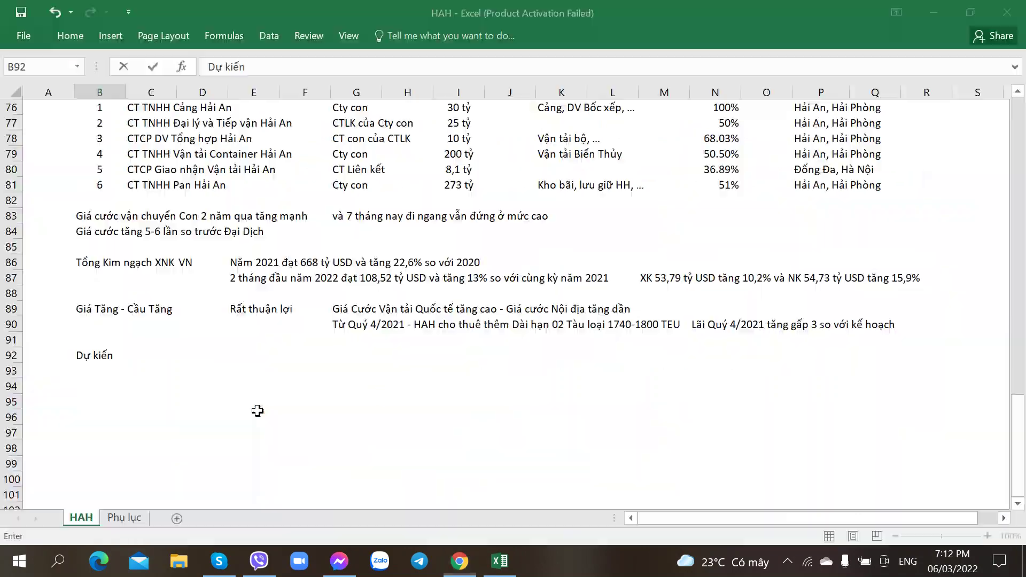
text(theo Tư vâ)
key(alt+Tab)
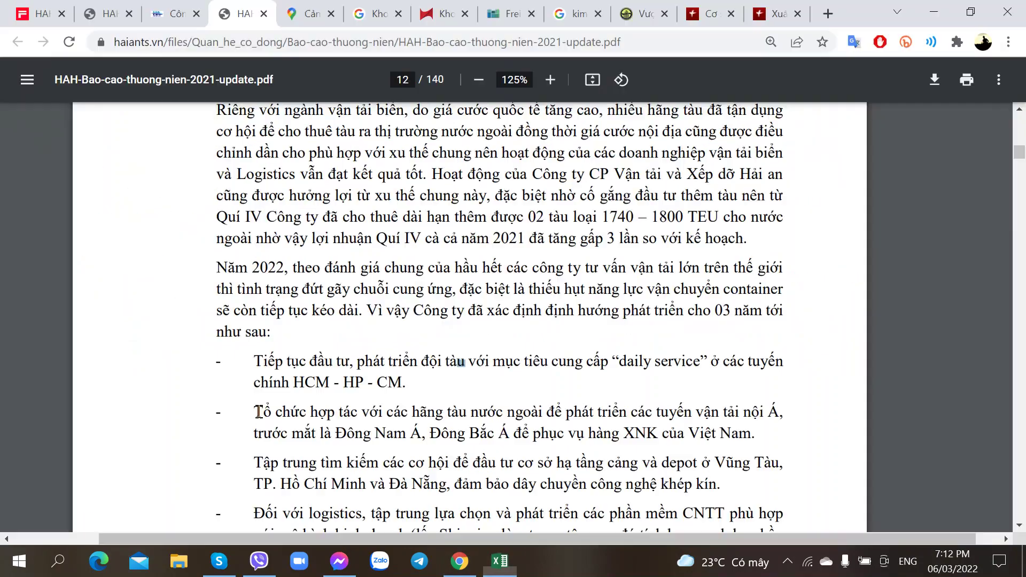
key(alt+Tab)
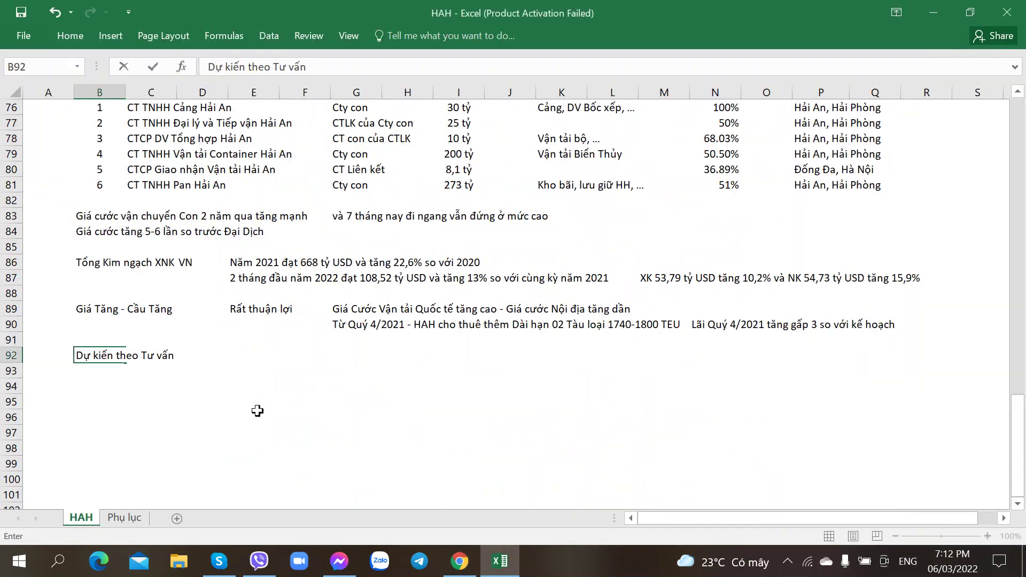
text(n của Công ty)
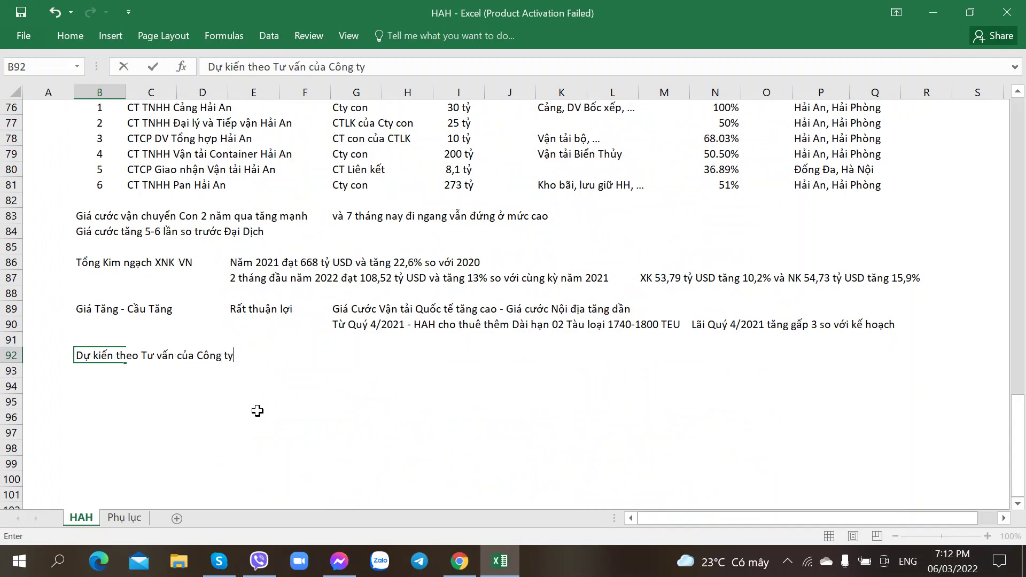
text( Tư vâ)
text(n của)
Consult the annual report and complete the B92 note with "Vận tải lớn thế giới" right after "Công ty Tư vấn".
key(alt+Tab)
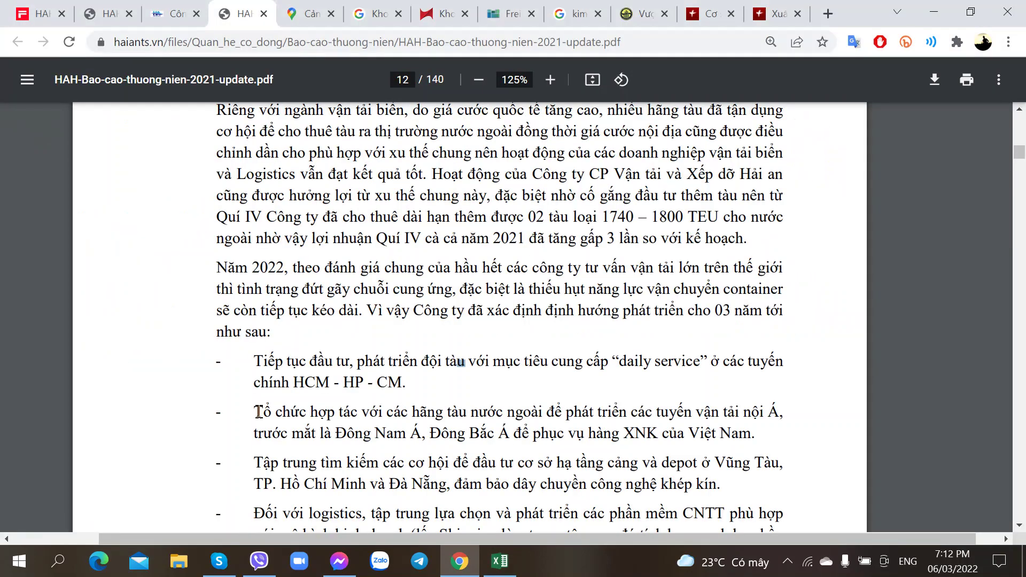
key(alt+Tab)
text(Va)
key(alt+Tab)
key(alt+Tab)
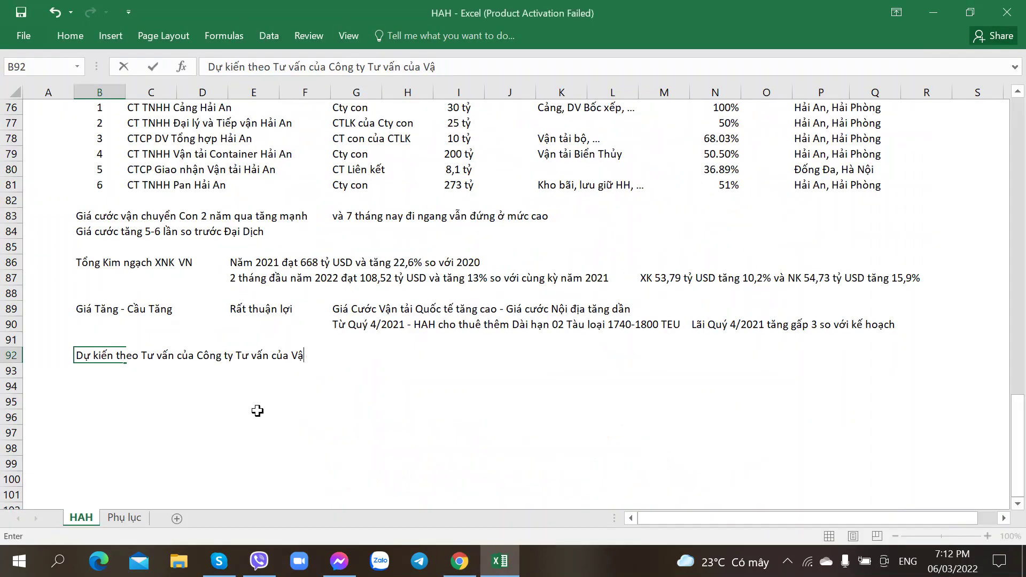
key(BackSpace)
key(BackSpace)
key(BackSpace)
key(BackSpace)
key(BackSpace)
key(BackSpace)
text(Vận tải lớn thế giới)
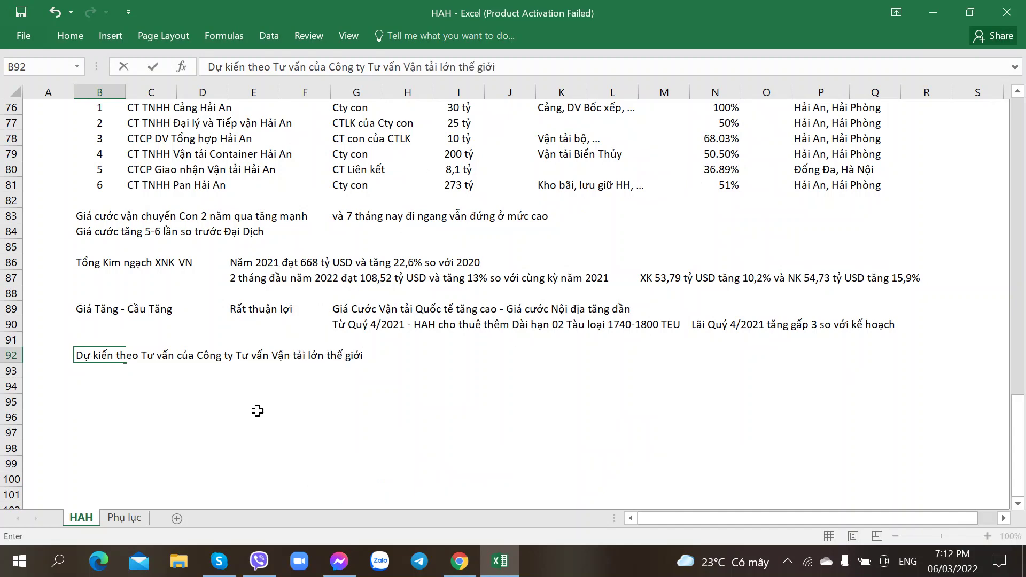
Enter "Tình trạng đứt gẫy chuỗi cung ứng vẫn tiếp tục" in cell H92, following the annual report's wording.
key(alt+Tab)
key(alt+Tab)
key(Right)
key(Right)
key(Right)
key(Right)
key(Right)
key(Right)
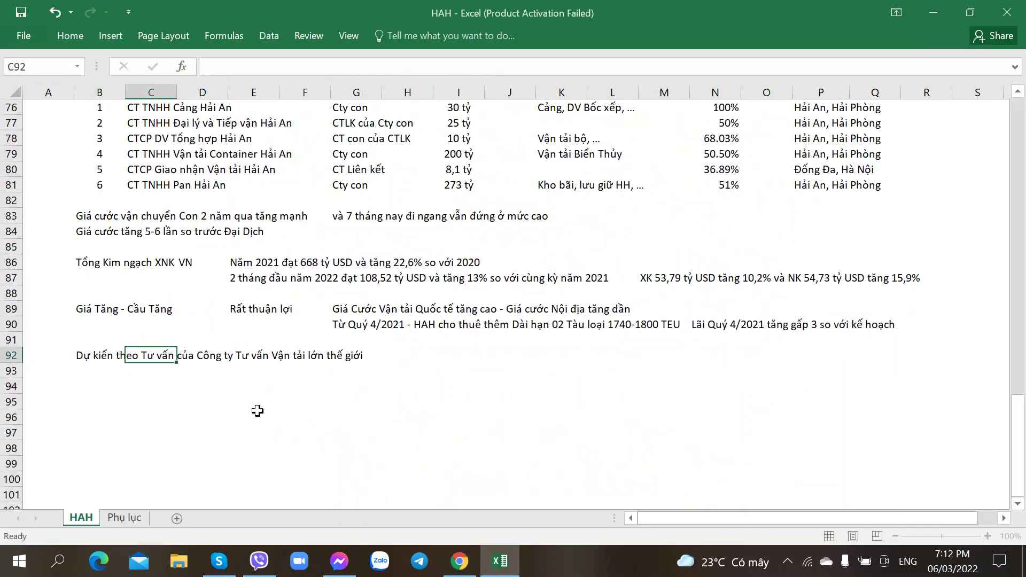
text(T)
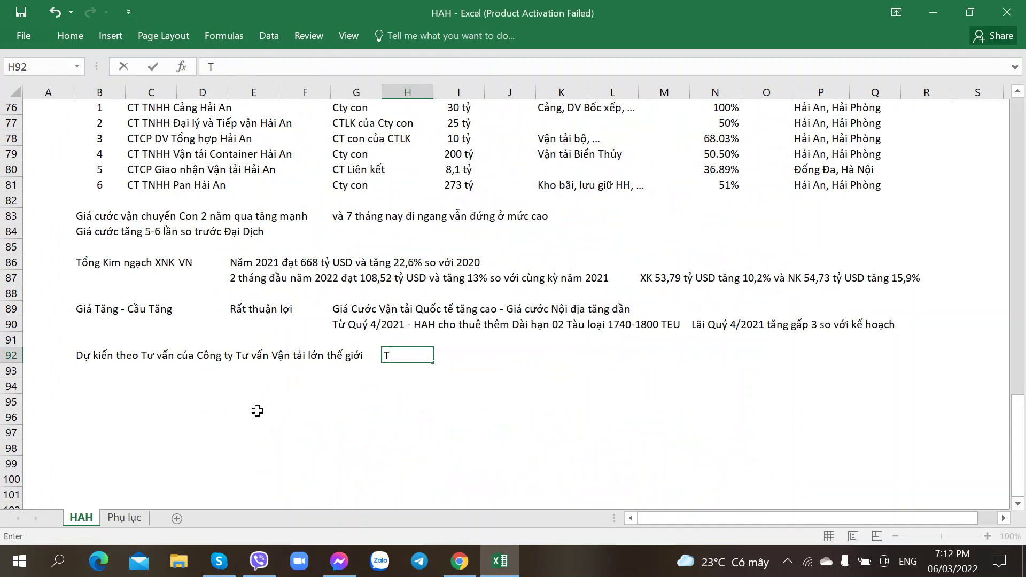
text(fình trạng đứt)
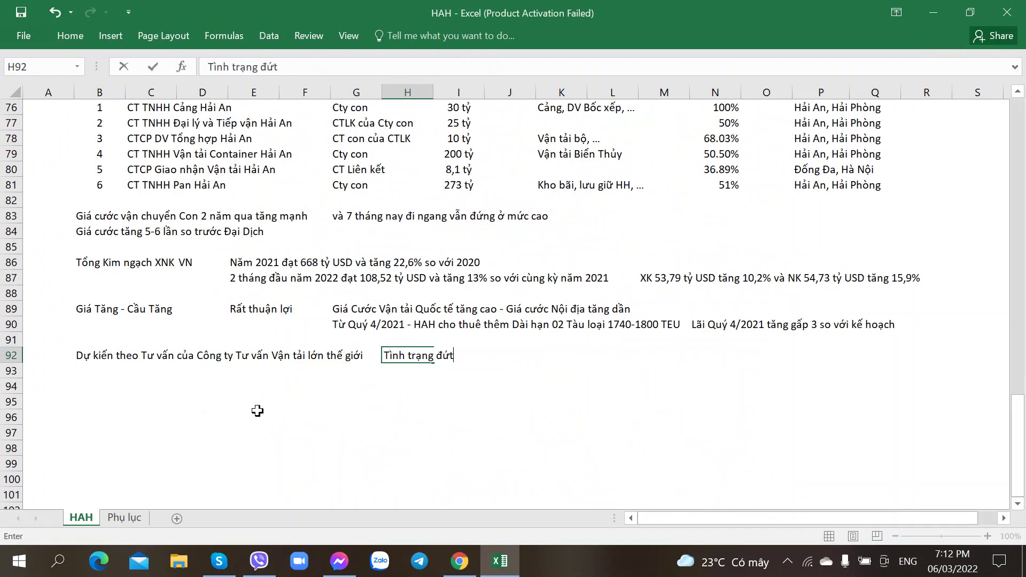
text( gẫy)
key(alt+Tab)
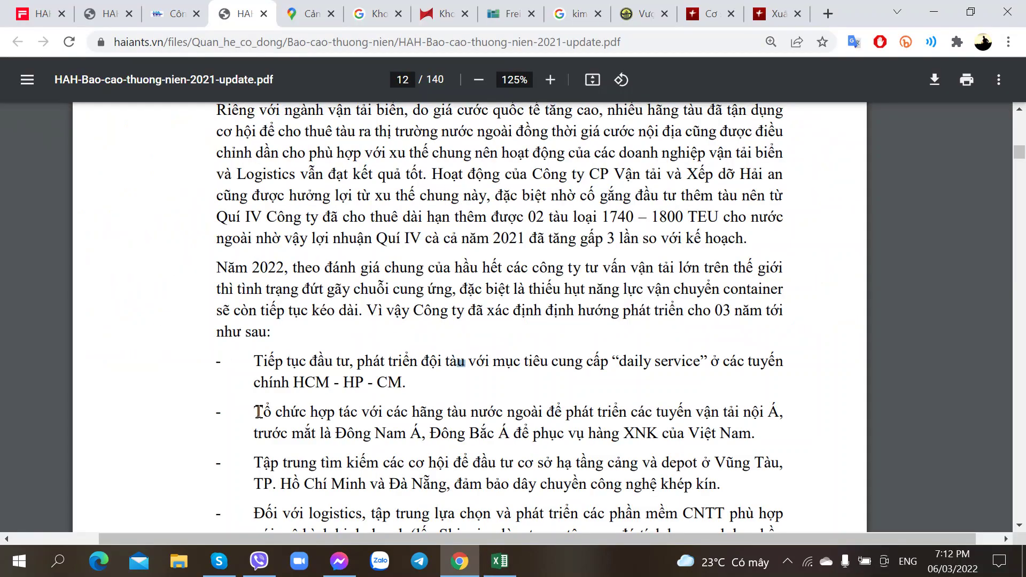
key(alt+Tab)
key(alt+Tab)
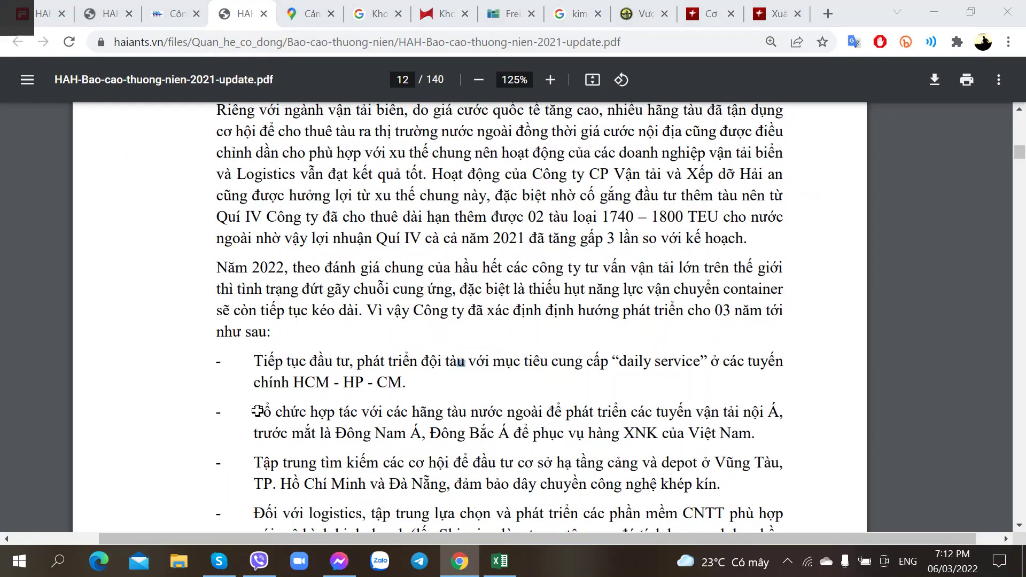
key(alt+Tab)
text(chuỗi cù)
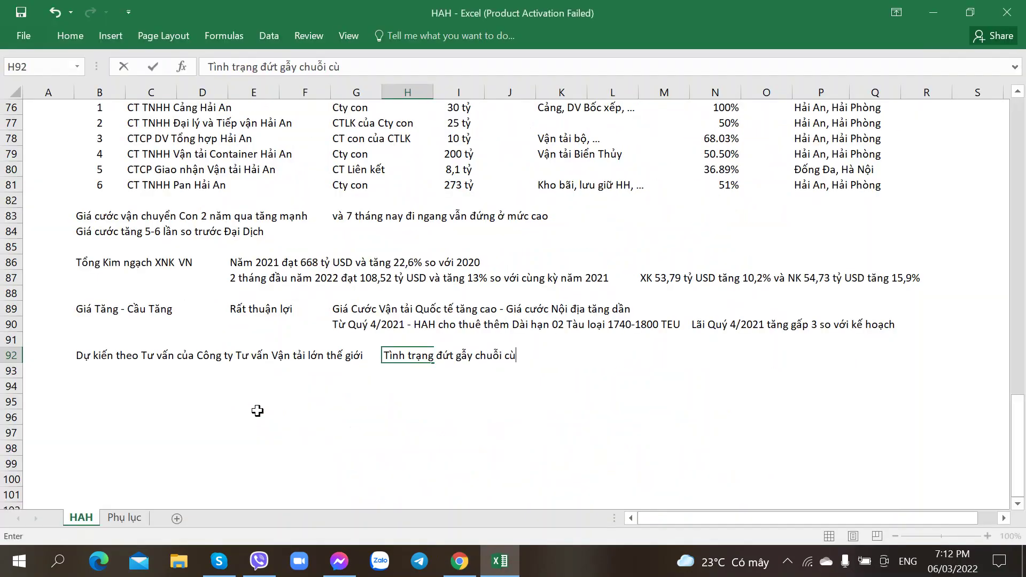
text(cung ứng vẫn tieếp tục)
key(Return)
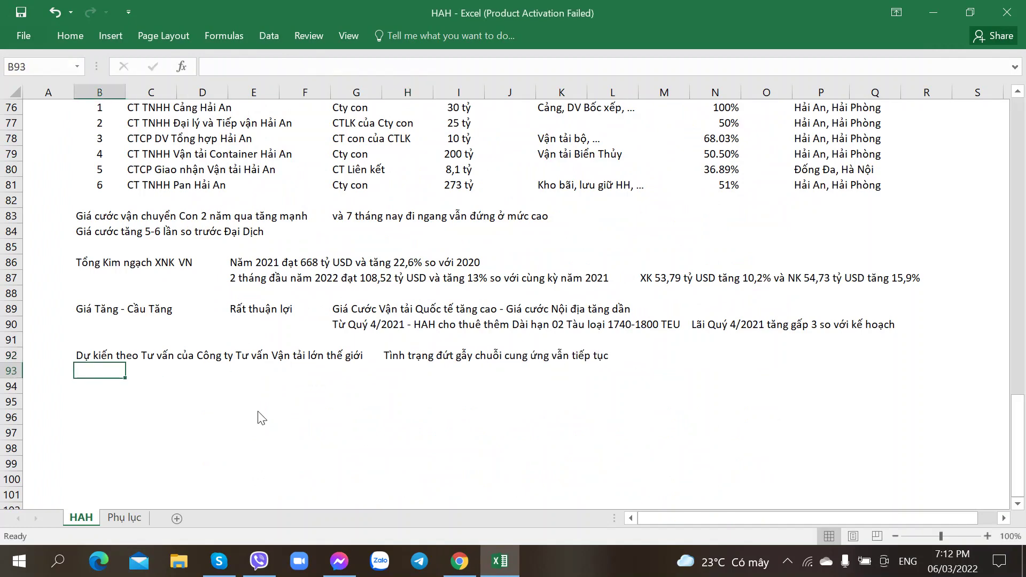
Check the report's container capacity remark and enter "Thiếu hụt vận chuyển Con kéo dài" in cell M92.
key(alt+Tab)
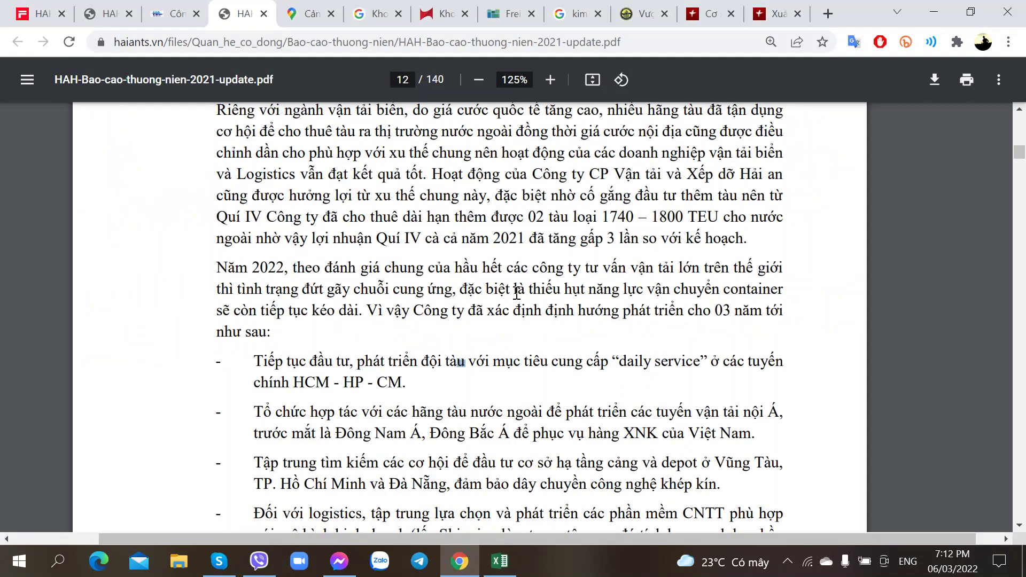
key(alt+Tab)
click(668, 357)
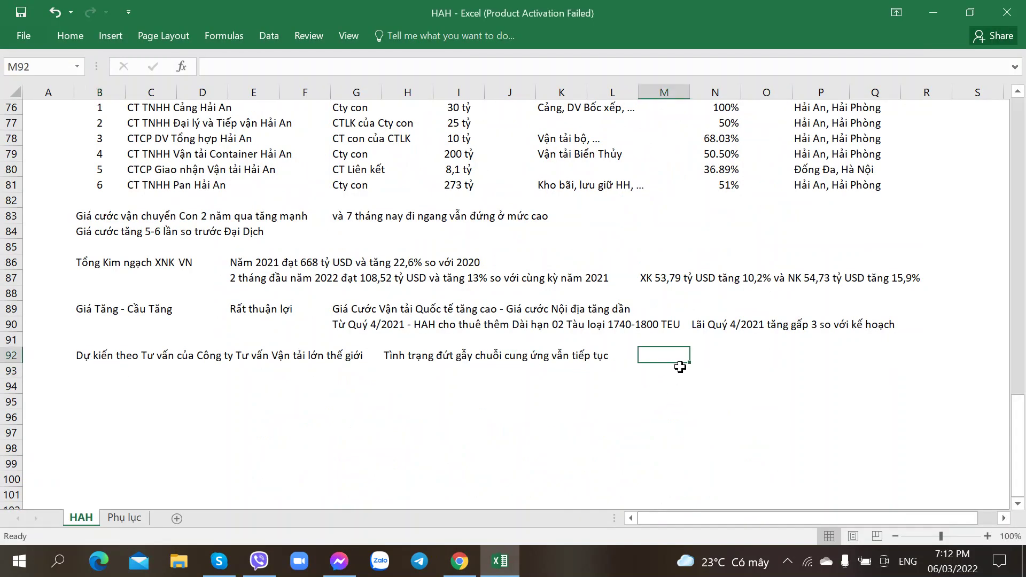
text(Thiếu)
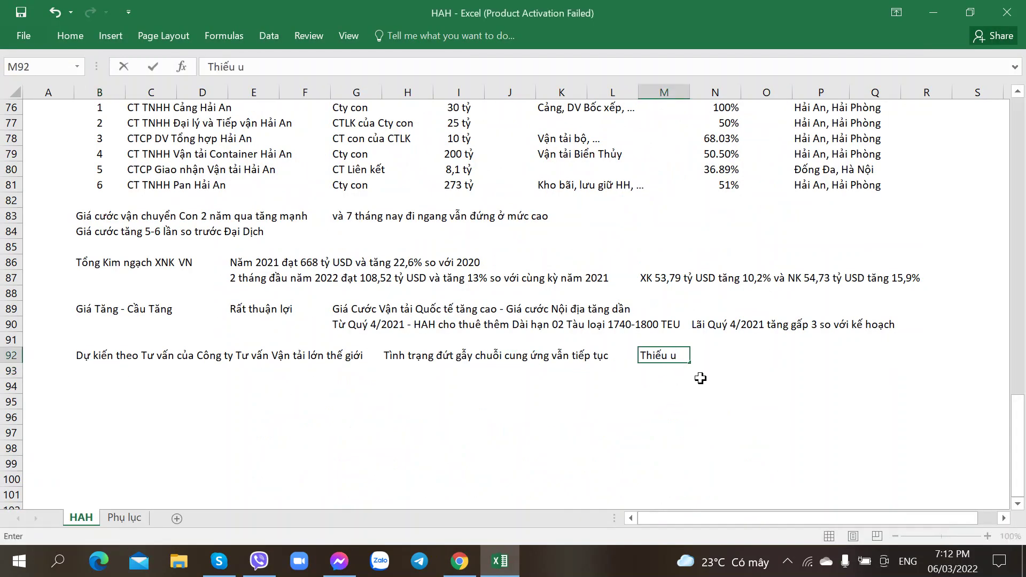
text( hụt vận tải)
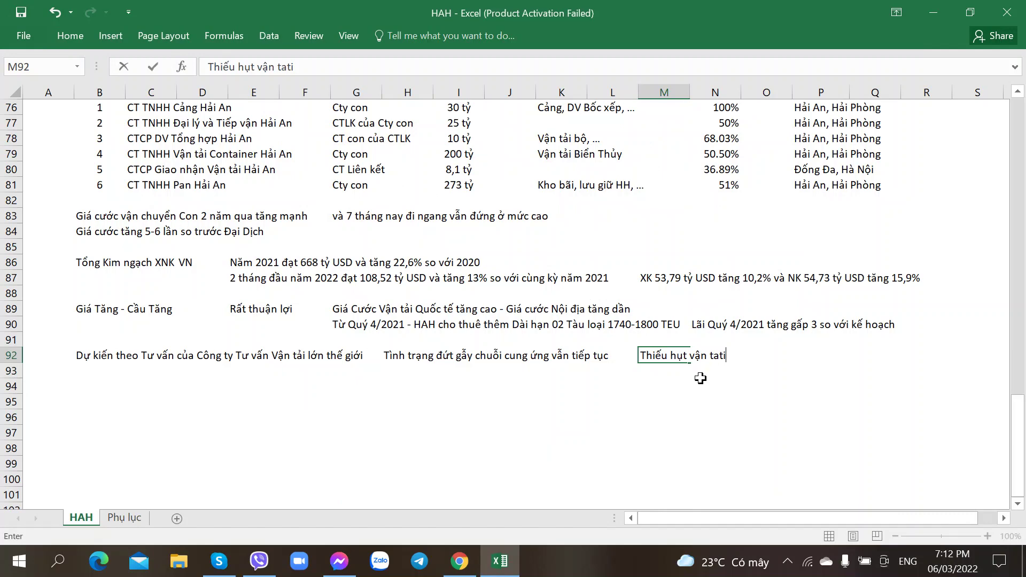
key(BackSpace)
key(BackSpace)
key(BackSpace)
text(chuyển Co)
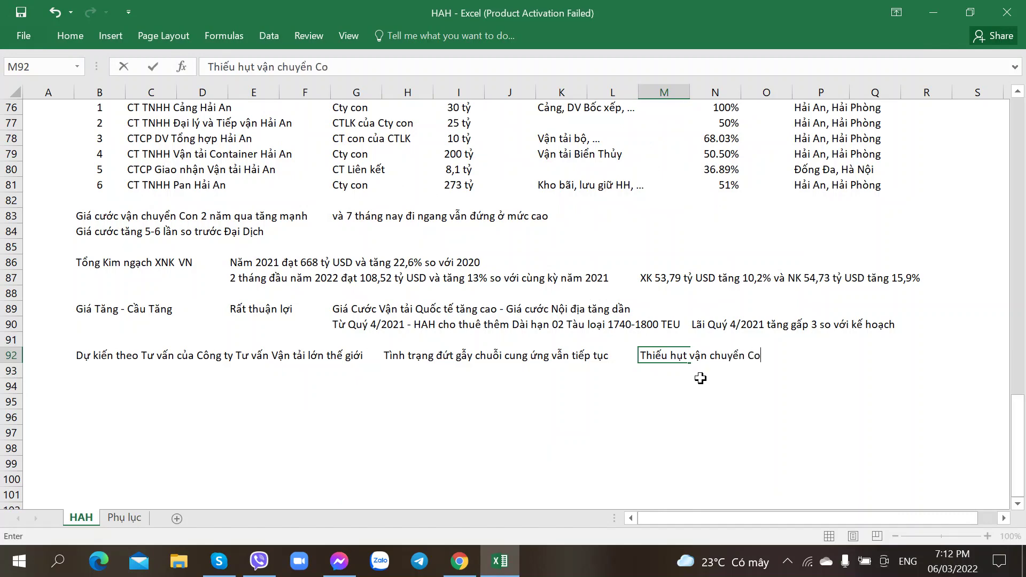
text(n kéo dài)
key(Return)
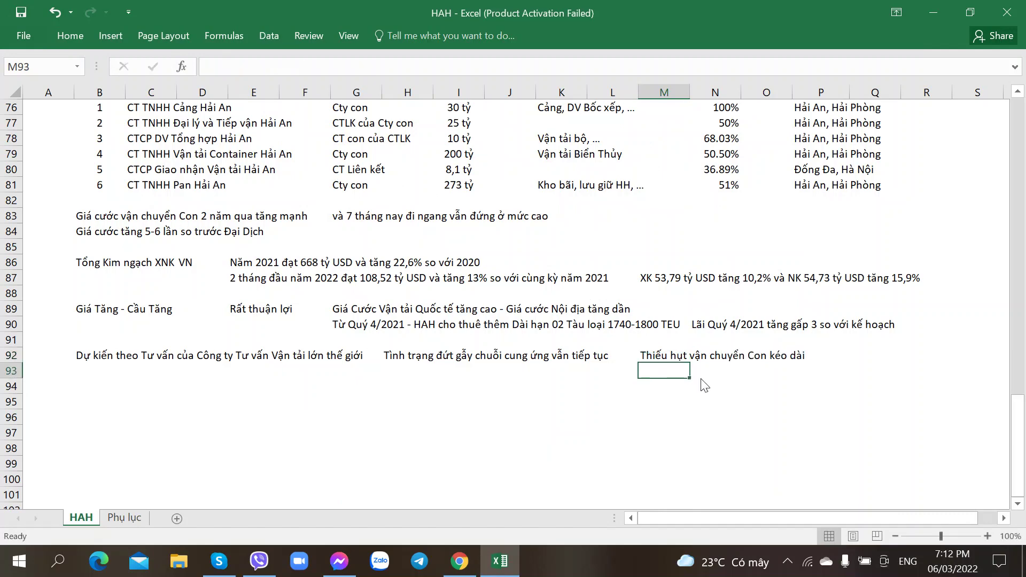
Read the company's three-year orientation in the annual report and enter "Định hướng tương lai" in cell B94 of the HAH sheet.
key(alt+Tab)
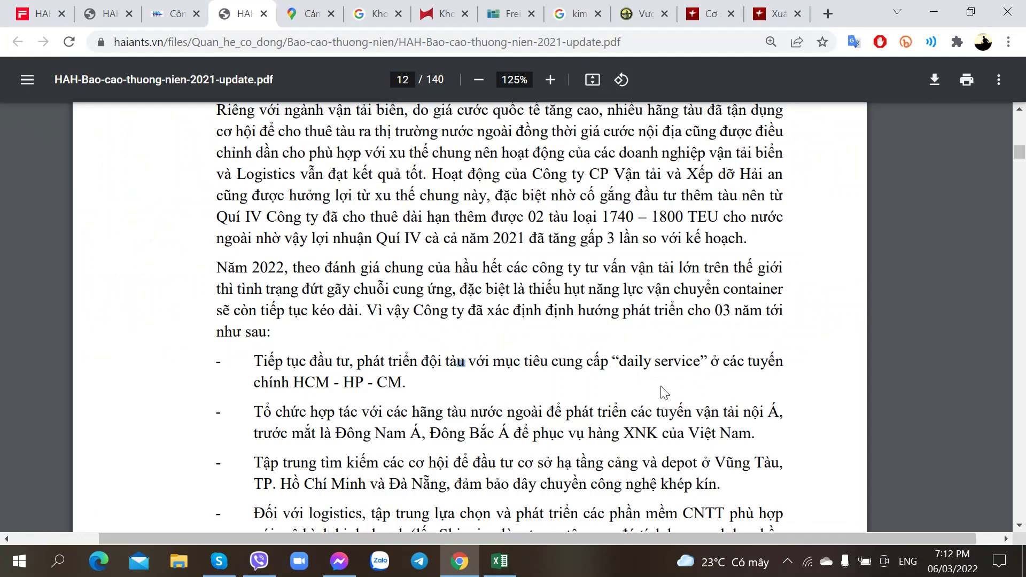
click(510, 368)
click(442, 320)
key(alt+Tab)
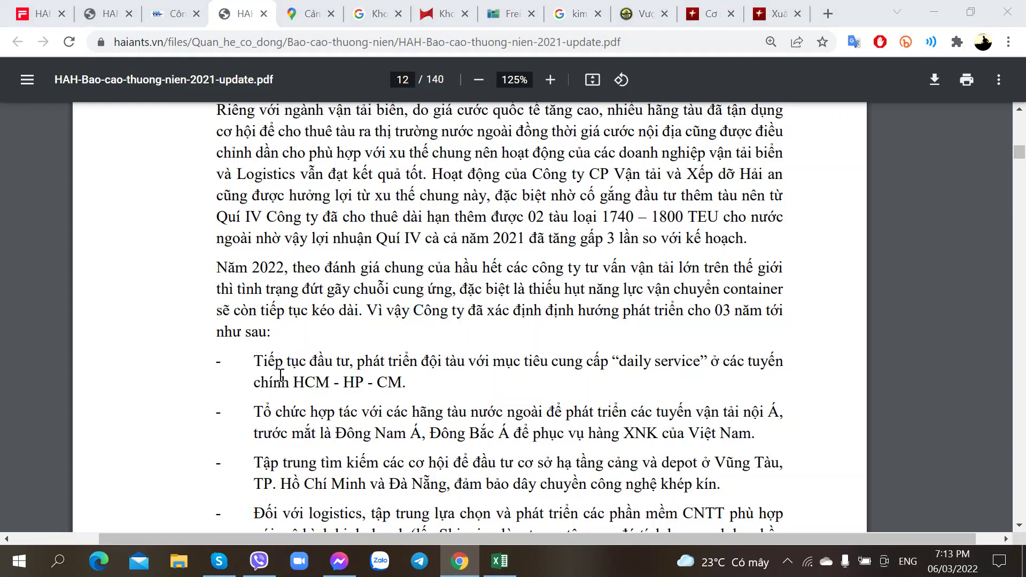
click(97, 386)
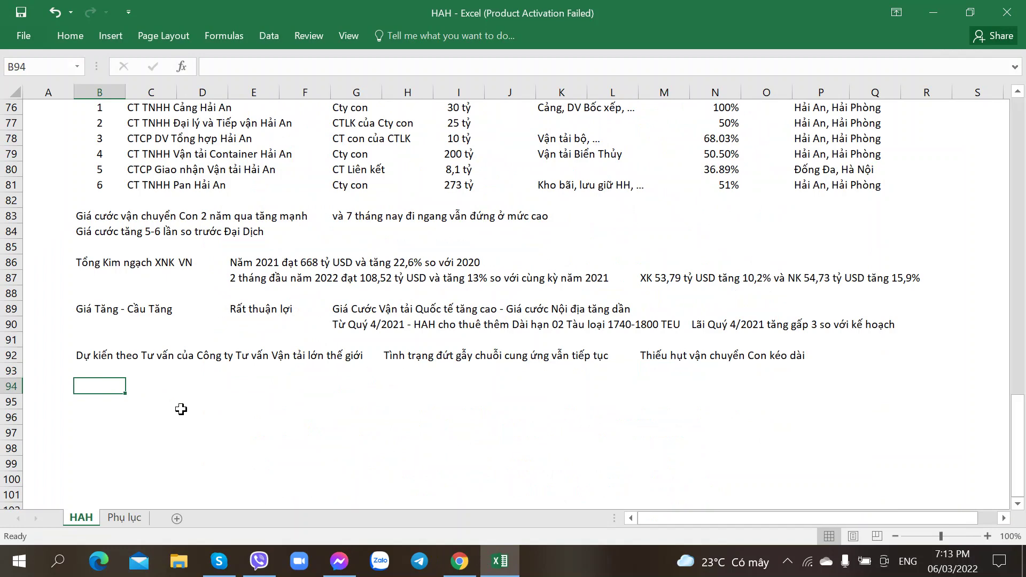
text(Định hướ)
text(n)
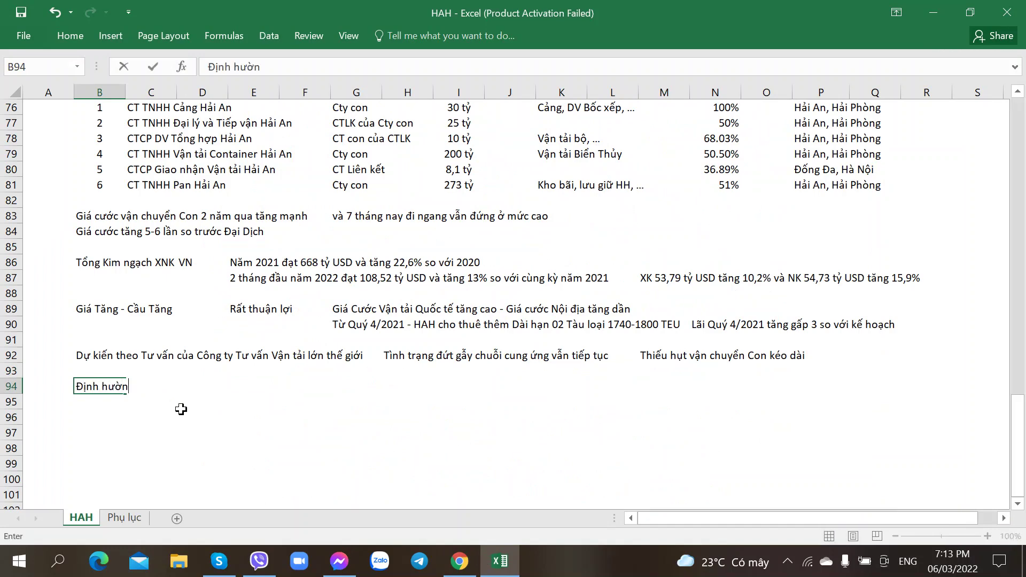
text(g tương)
key(BackSpace)
key(BackSpace)
key(BackSpace)
text(ơng lai)
Enter "3 năm tới" in cell E94 beside the future orientation label.
key(Tab)
key(Tab)
key(Tab)
text(3)
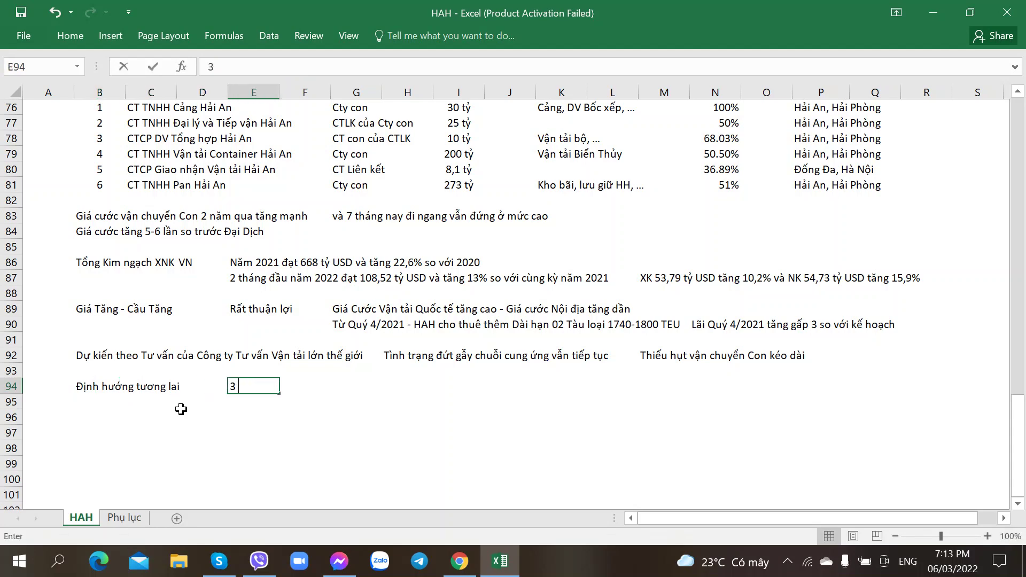
text( năm tới)
key(Return)
Read the first three-year orientation point in the annual report and start cell C95 with "Tiếp tục phát triển Đội tàu".
click(185, 416)
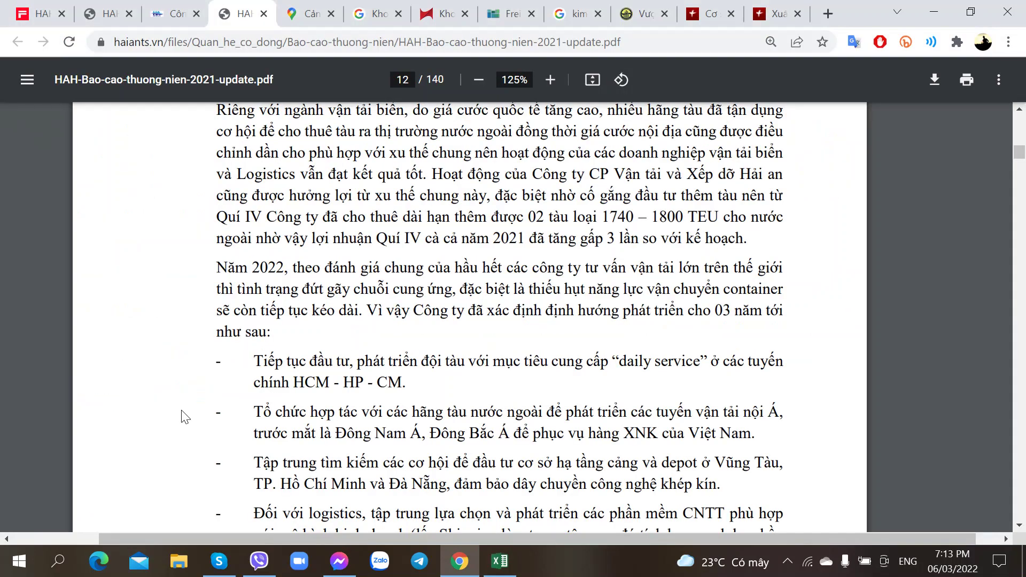
scroll(184, 417, down, 2)
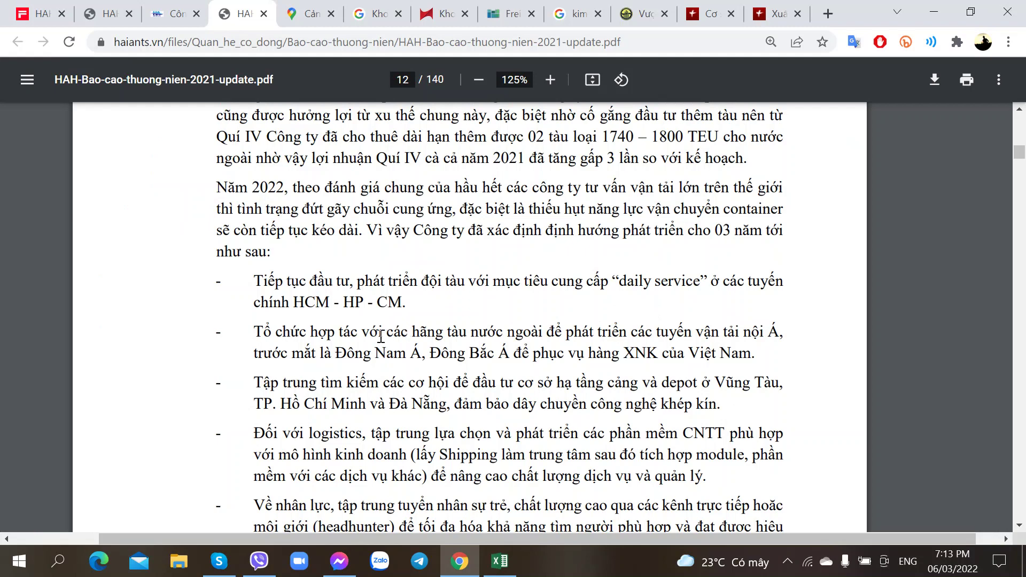
double_click(381, 302)
drag(403, 359, 398, 353)
key(alt+Tab)
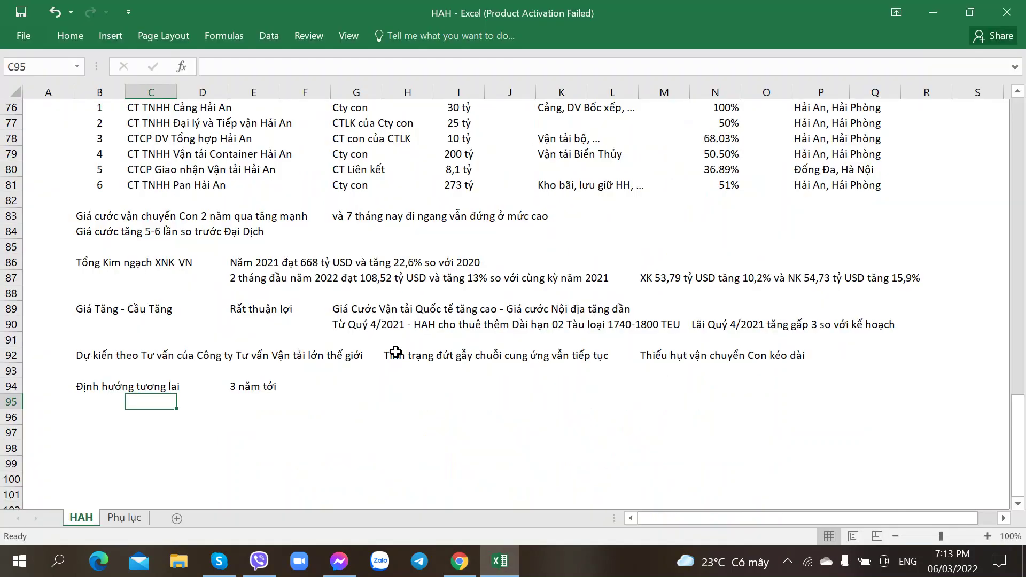
text(Tieu bi)
key(BackSpace)
key(BackSpace)
key(BackSpace)
key(BackSpace)
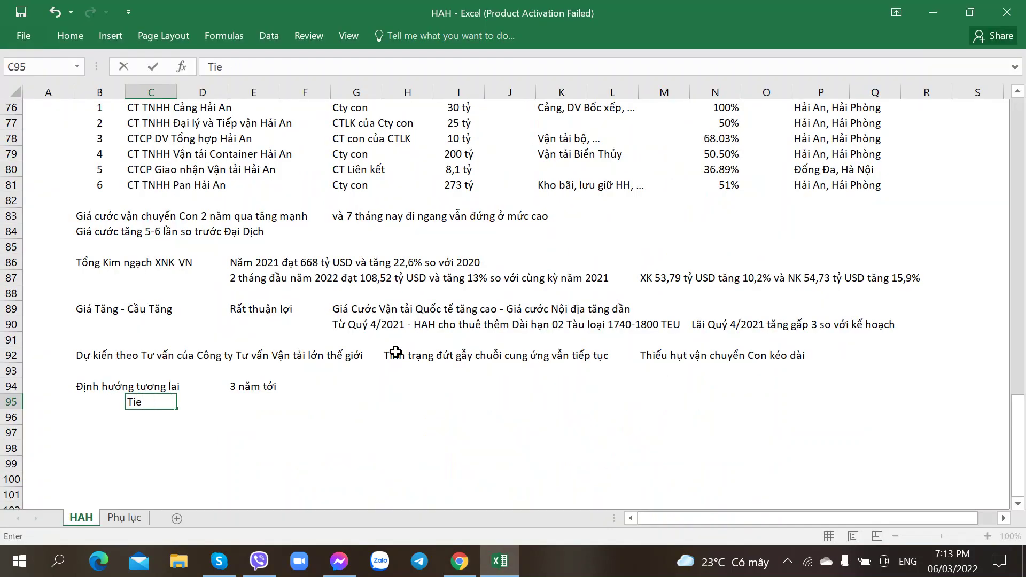
text(esp tujc)
key(alt+Tab)
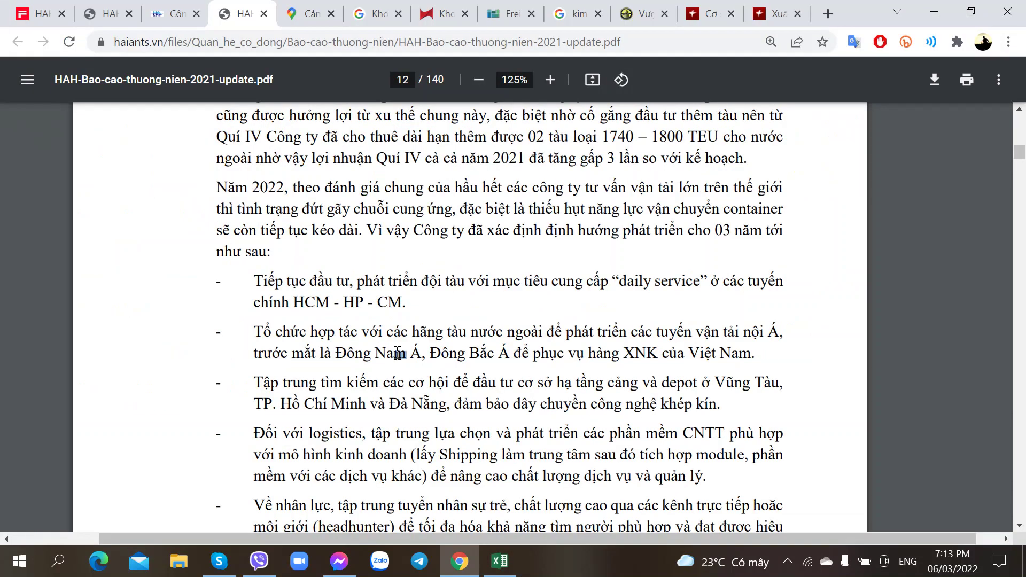
key(alt+Tab)
text(phats trieenr DDo)
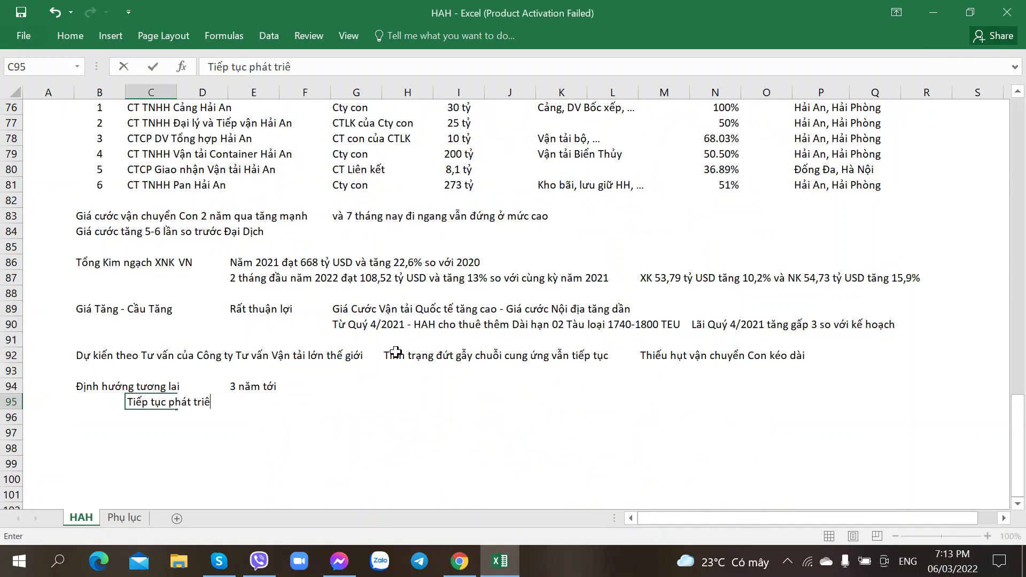
text(oij tauf)
Append the goal wording "- Mục tiêu Daily" to the fleet development note in C95, checking it against the report.
key(alt+Tab)
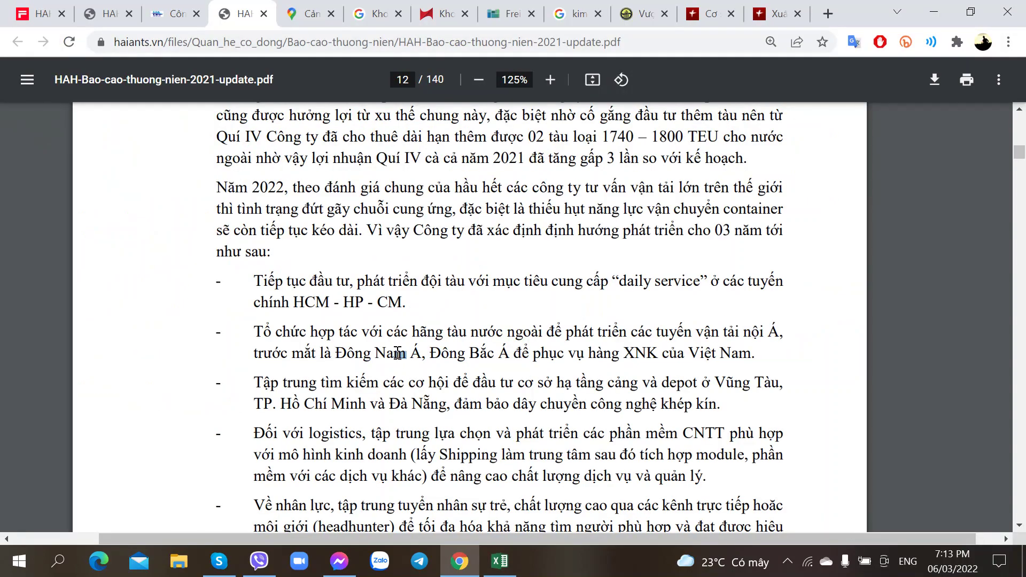
key(alt+Tab)
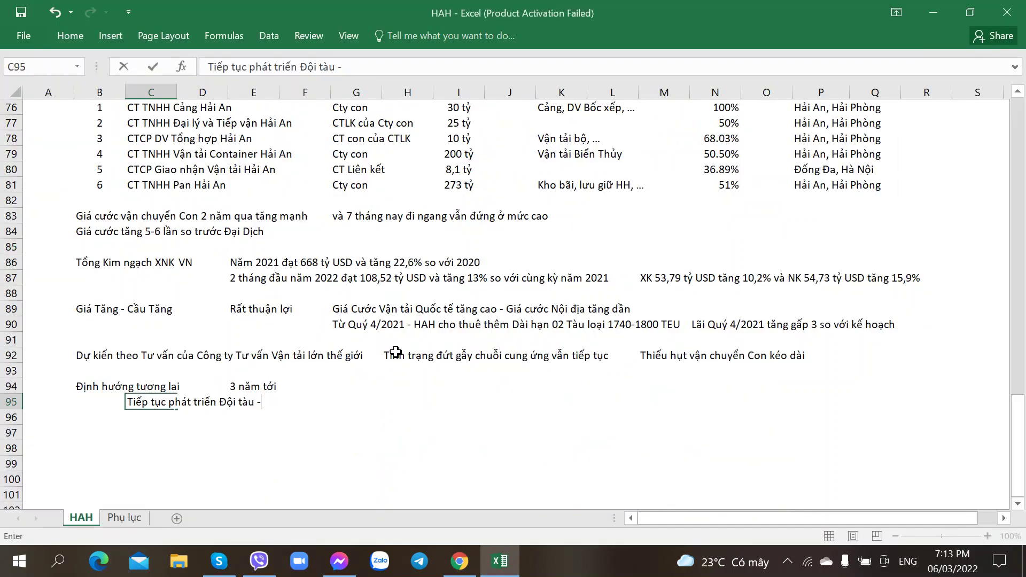
text(- Mujc tieeu)
key(alt+Tab)
key(alt+Tab)
text(Dai)
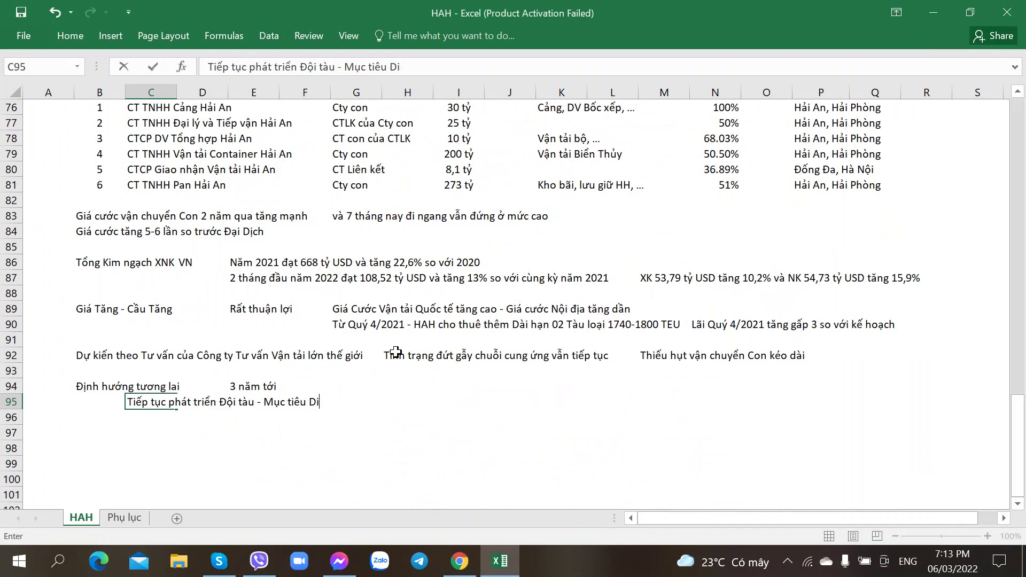
text(lyr)
key(BackSpace)
Complete the C95 fleet note with "Service tuyến HP - HCM - CM", following the annual report.
key(alt+Tab)
key(alt+Tab)
text(Sre)
key(alt+Tab)
key(alt+Tab)
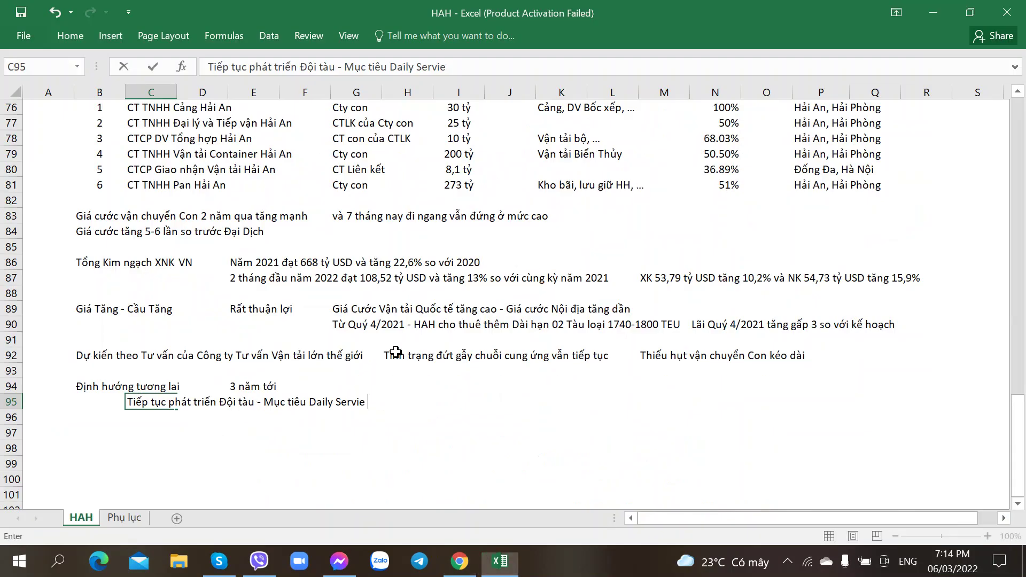
key(BackSpace)
text(ce tuyến )
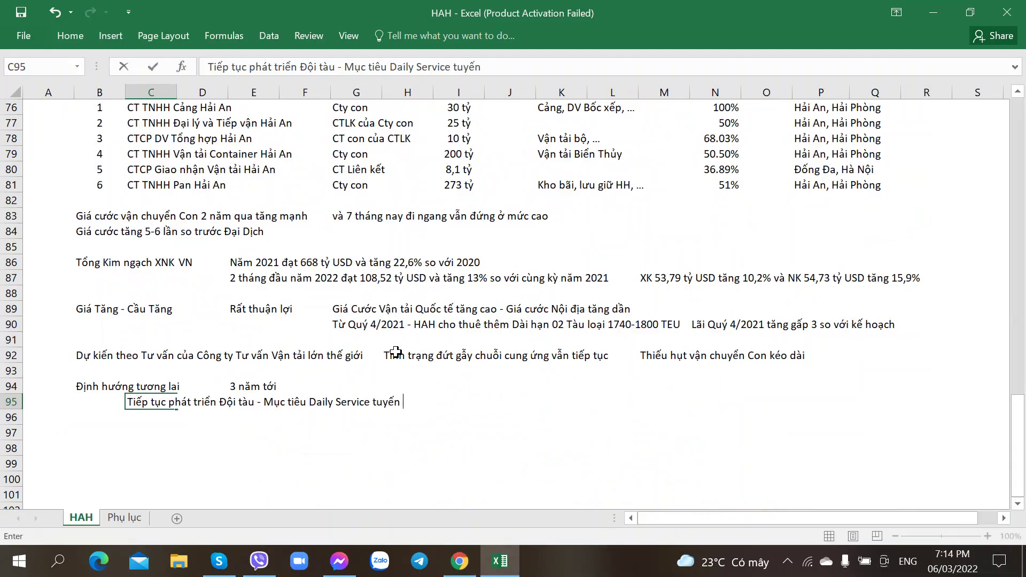
text(HP - HCM - CA)
key(BackSpace)
text(M)
Check the route order in the report and reorder the routes in C95 as "HCM - HP - CM".
key(alt+Tab)
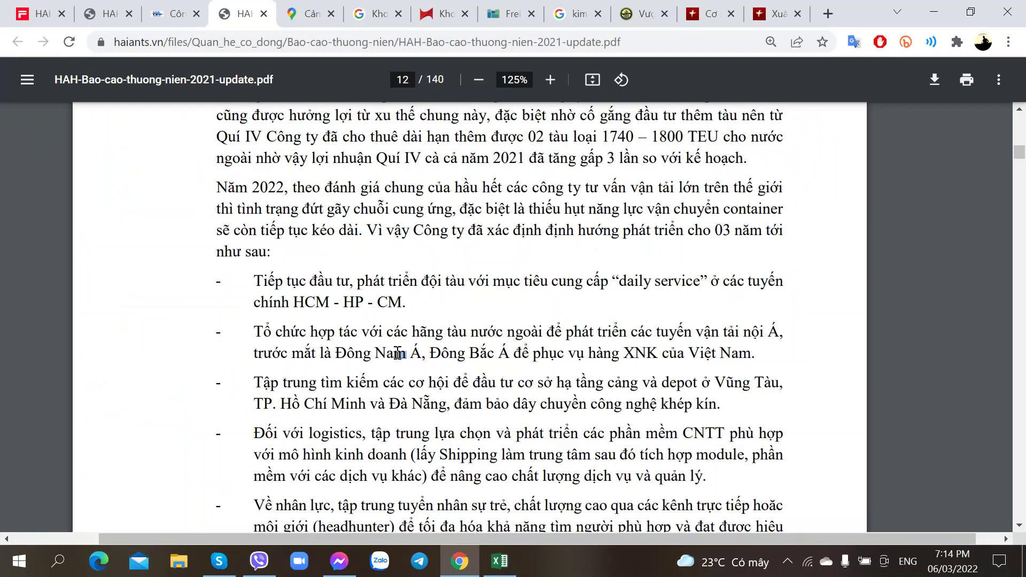
key(alt+Tab)
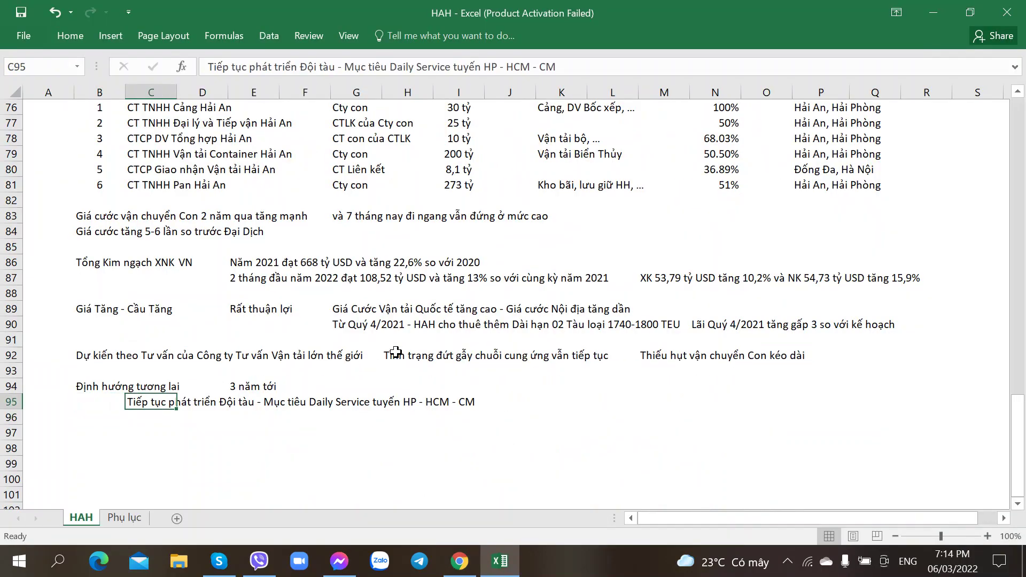
key(ctrl+shift+Right)
key(ctrl+shift+Right)
key(Delete)
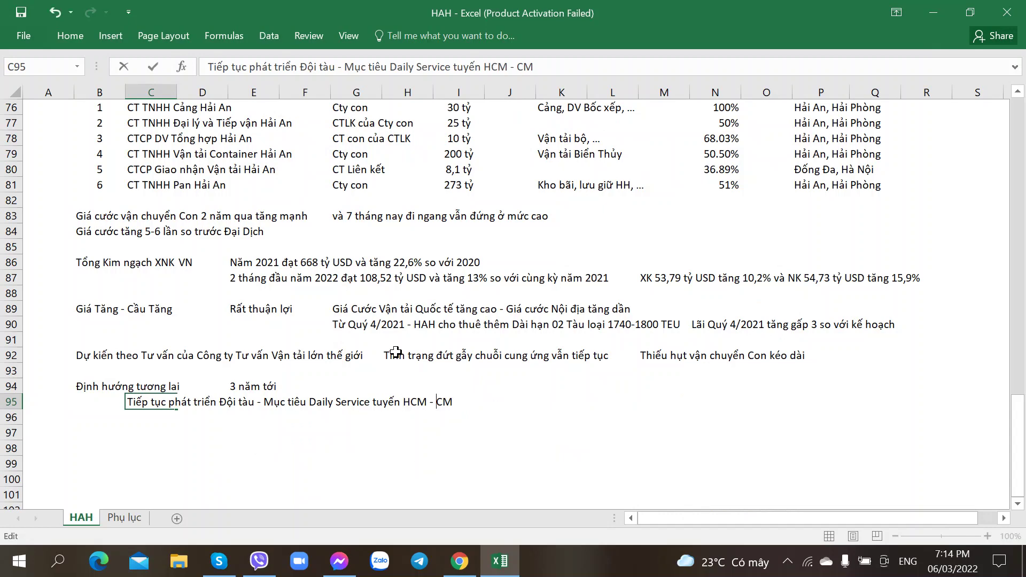
text(HP -)
key(Return)
Read the report's second orientation point and start cell C96 with "Hợp tác với Hãng Tàu Nước ngoài".
key(alt+Tab)
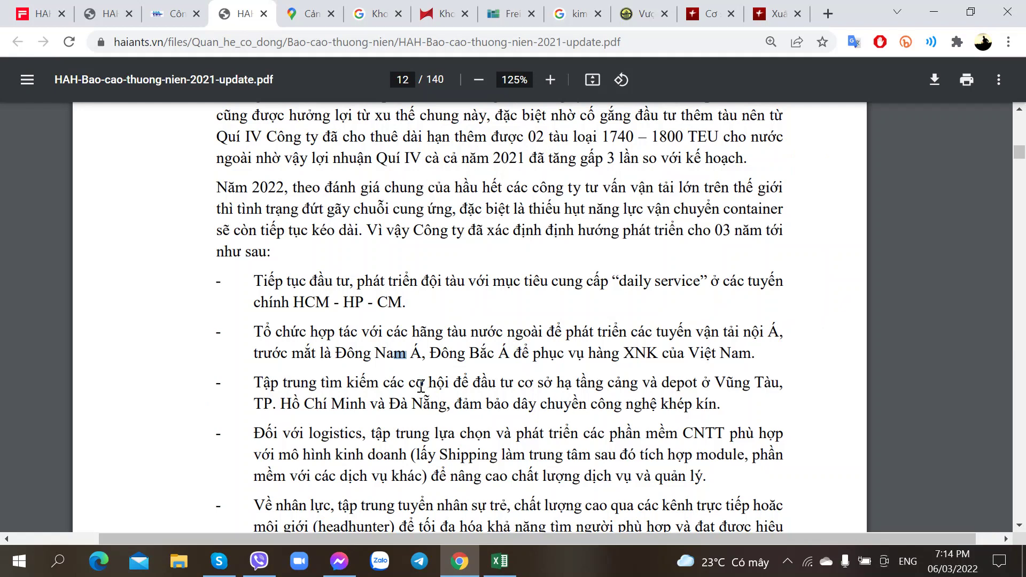
key(alt+Tab)
text(Hợp tác)
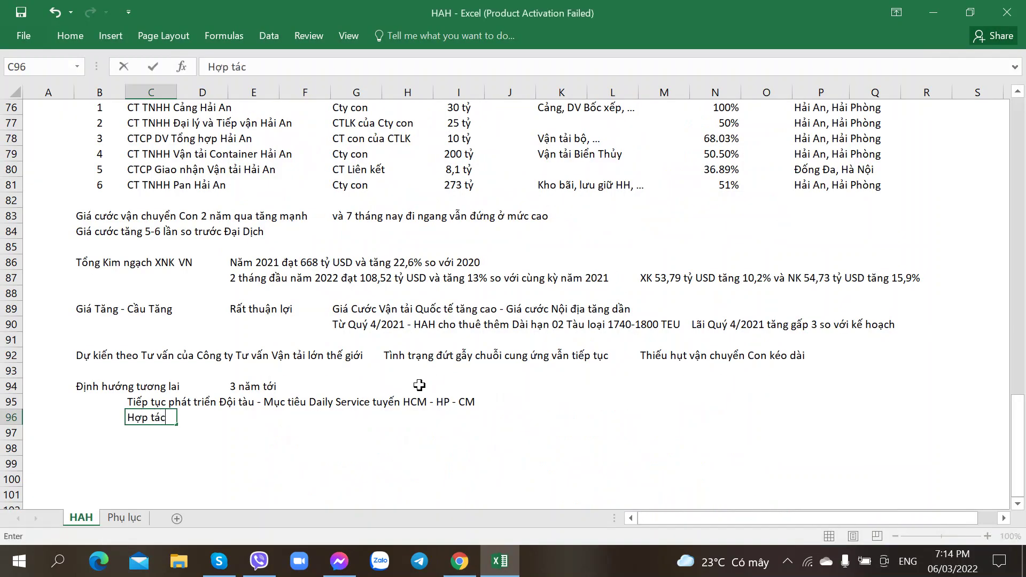
text( với Hãng Tàu )
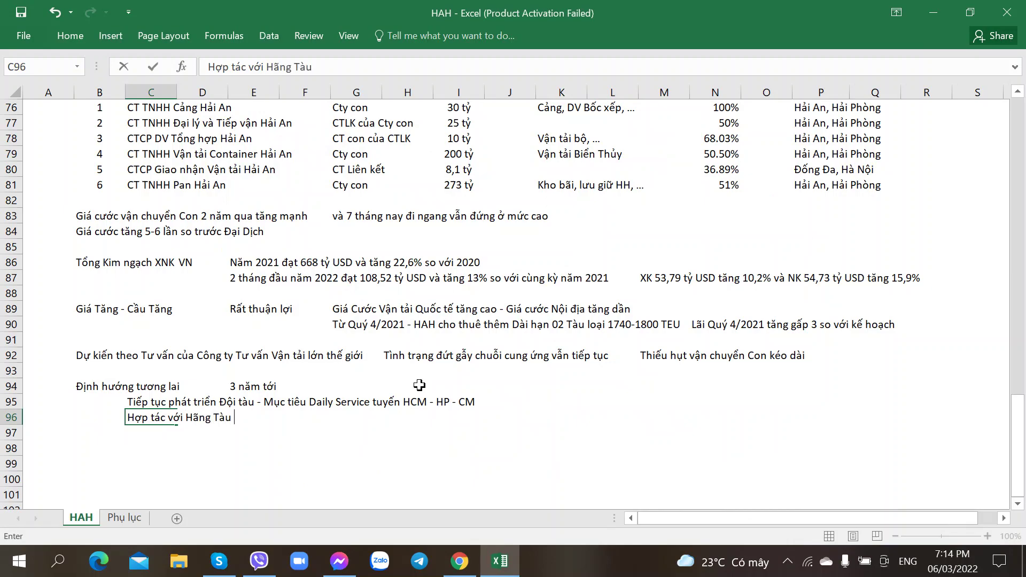
text(Nuvoco noc)
key(BackSpace)
key(BackSpace)
key(BackSpace)
key(BackSpace)
key(BackSpace)
key(BackSpace)
key(BackSpace)
key(BackSpace)
text(ớc ngòa)
key(alt+Tab)
key(alt+Tab)
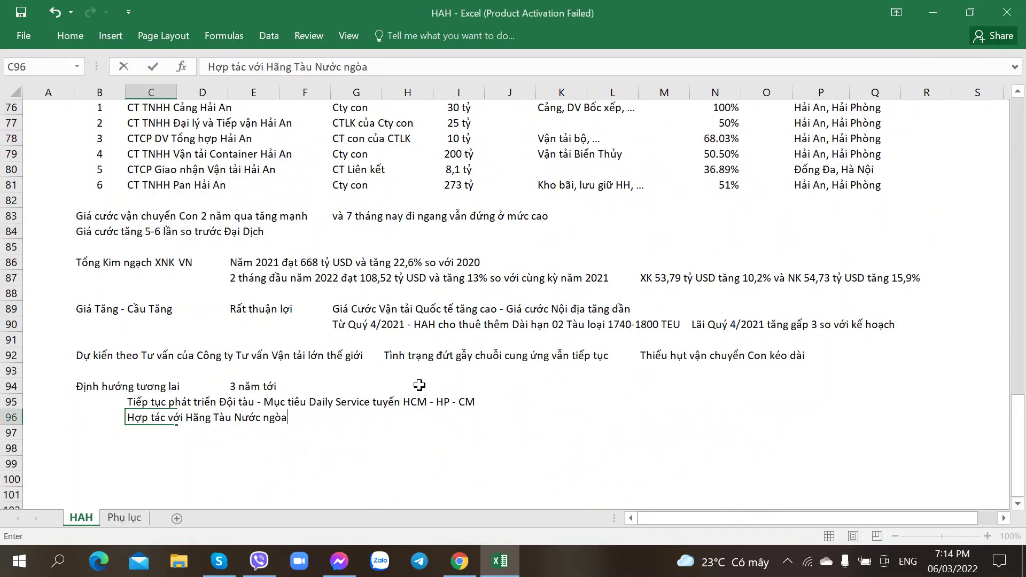
key(BackSpace)
key(BackSpace)
key(BackSpace)
text(goài)
Continue the cooperation note in C96 with "để vận chuyển tuyến Nội Á -", as described in the report.
key(alt+Tab)
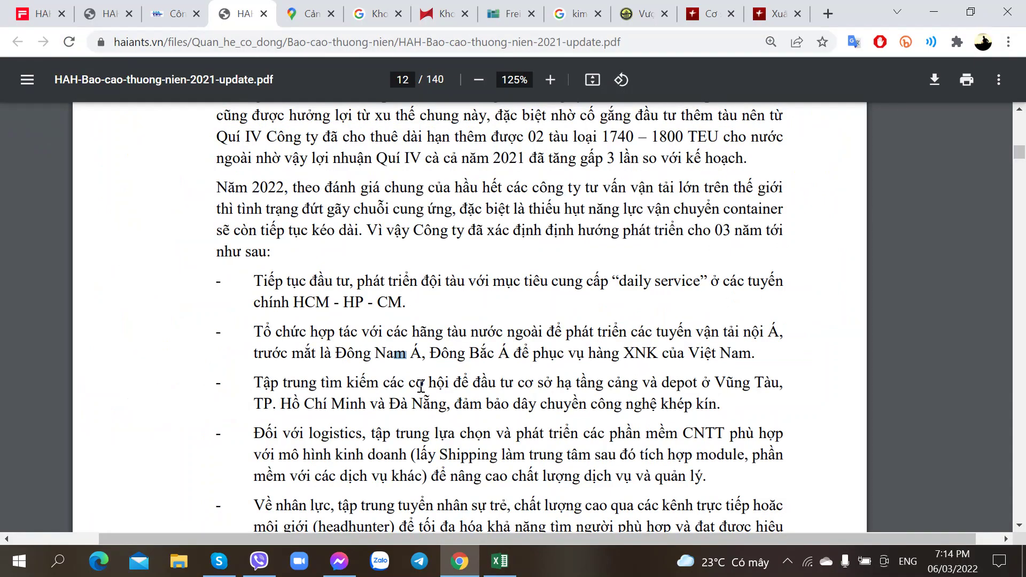
key(alt+Tab)
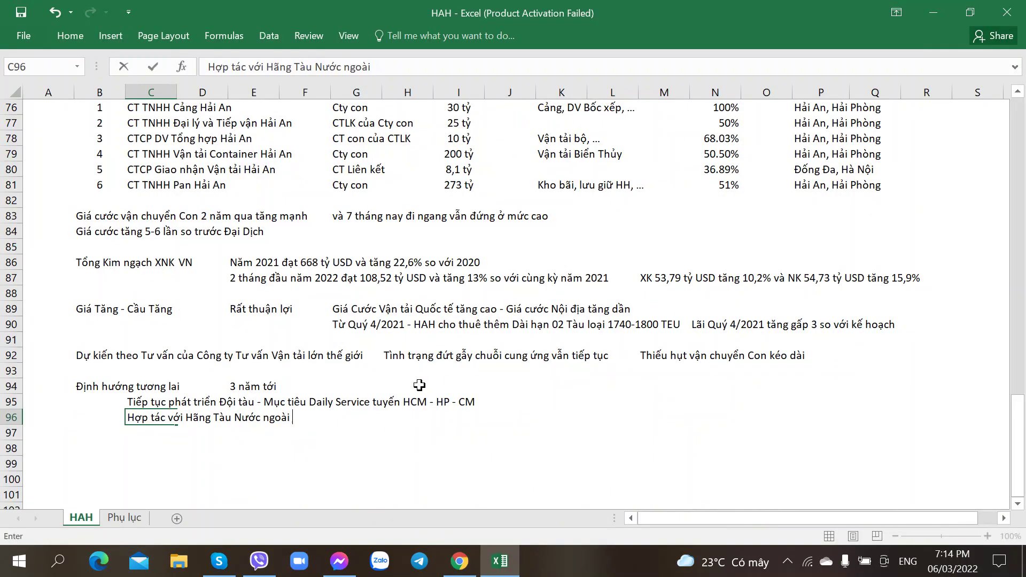
text(để vận chuye)
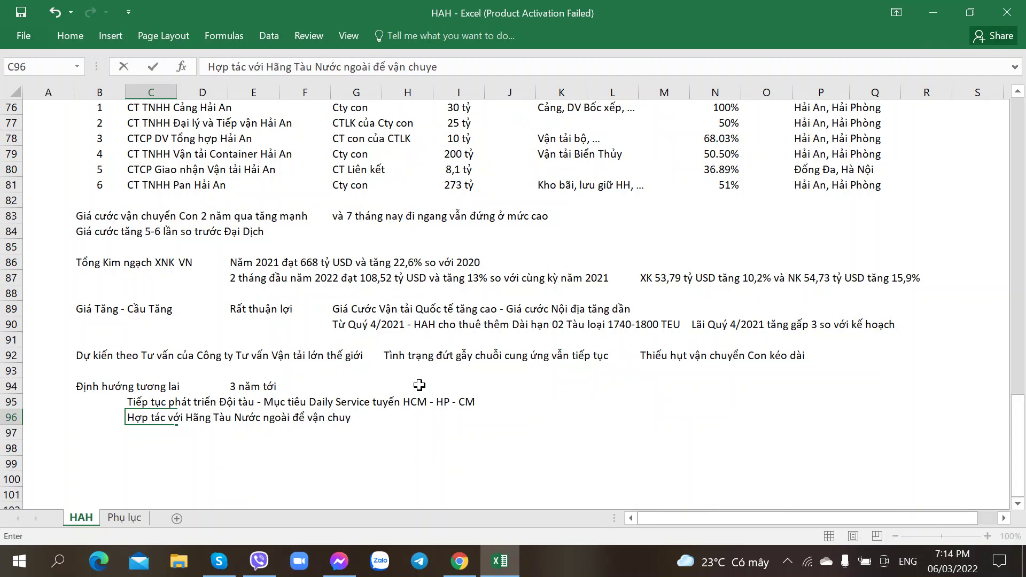
text(tuyeến H)
key(BackSpace)
key(BackSpace)
key(BackSpace)
text(n Noi Á -)
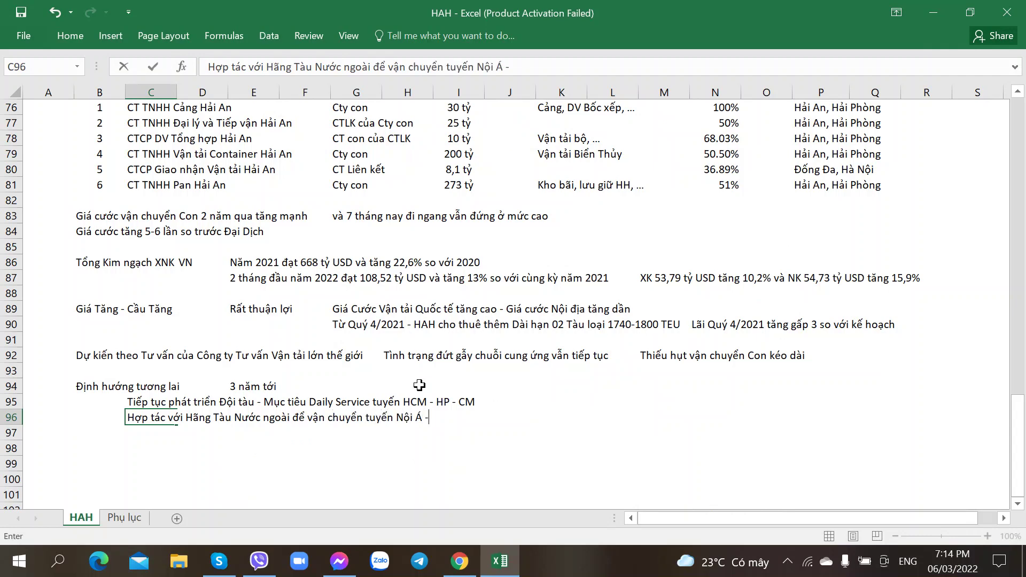
Finish the C96 note with the regions "Đông Nam Á, Đông Bắc Á".
text(Đông Nam Á, Đô)
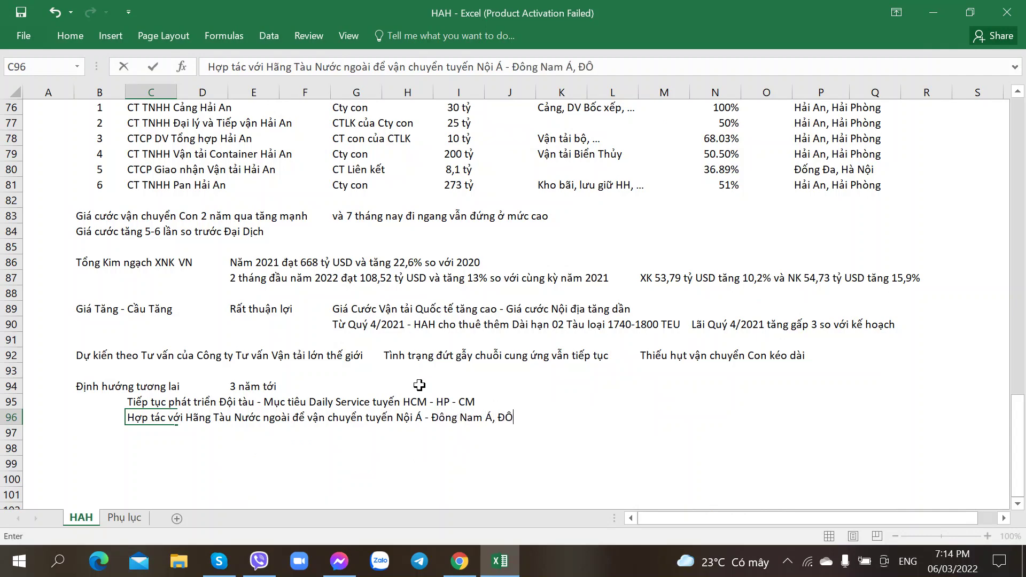
key(BackSpace)
text(ông Bắc Á,)
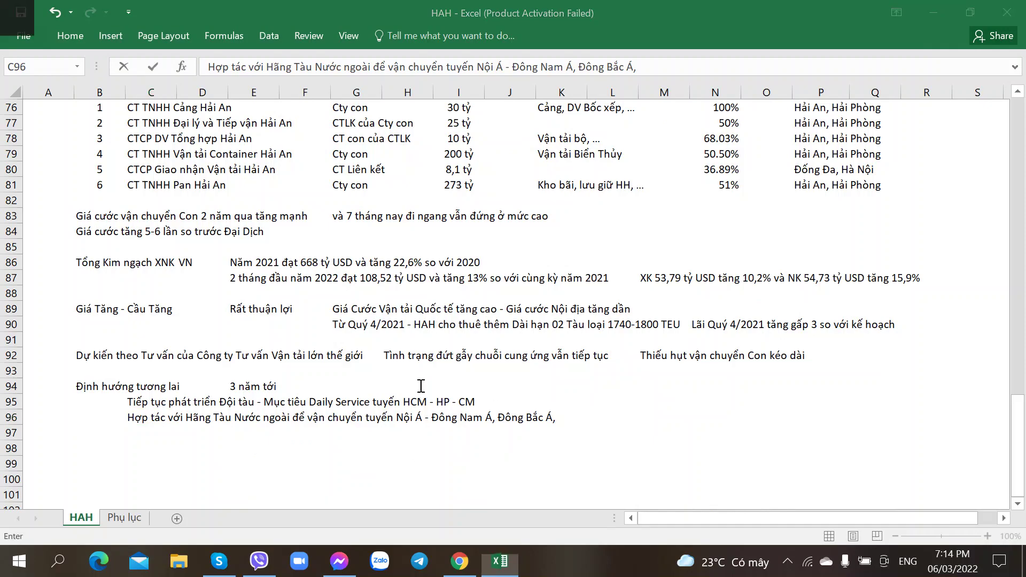
key(alt+Tab)
key(alt+Tab)
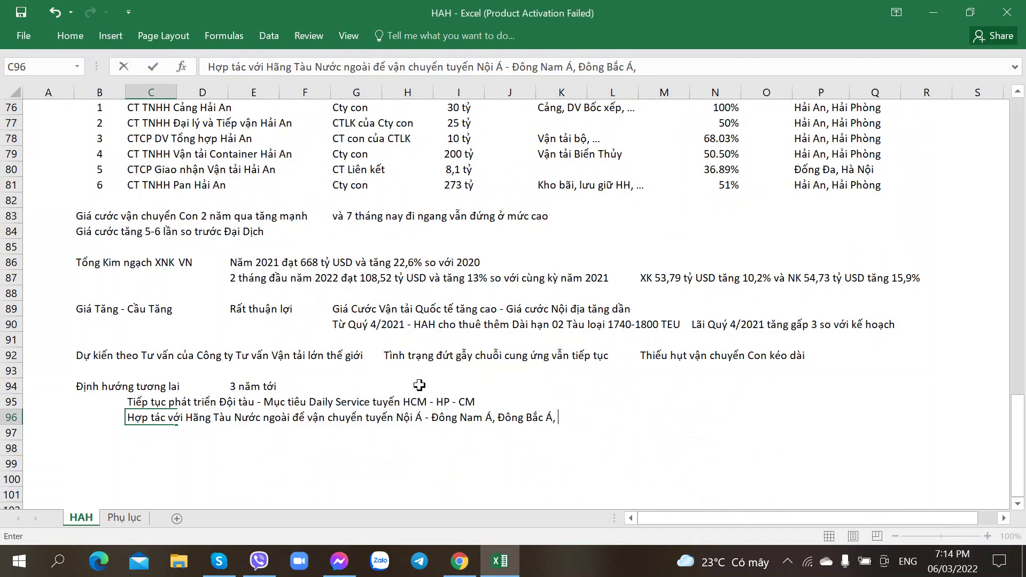
key(Return)
Enter "Phục vụ XNK VN" in cell L96 beside the cooperation note, based on the annual report.
key(alt+Tab)
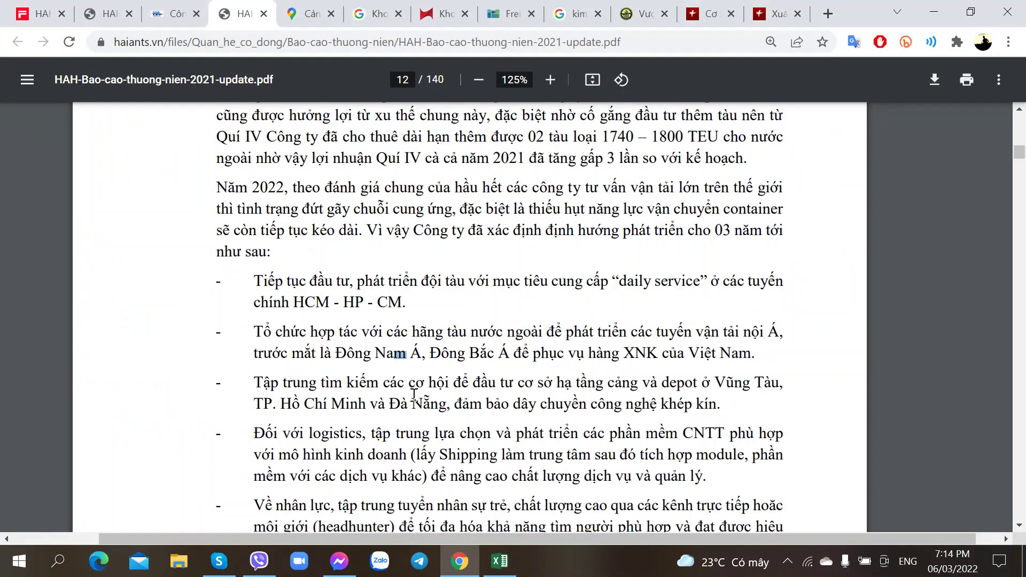
scroll(414, 394, down, 1)
scroll(415, 396, down, 1)
key(alt+Tab)
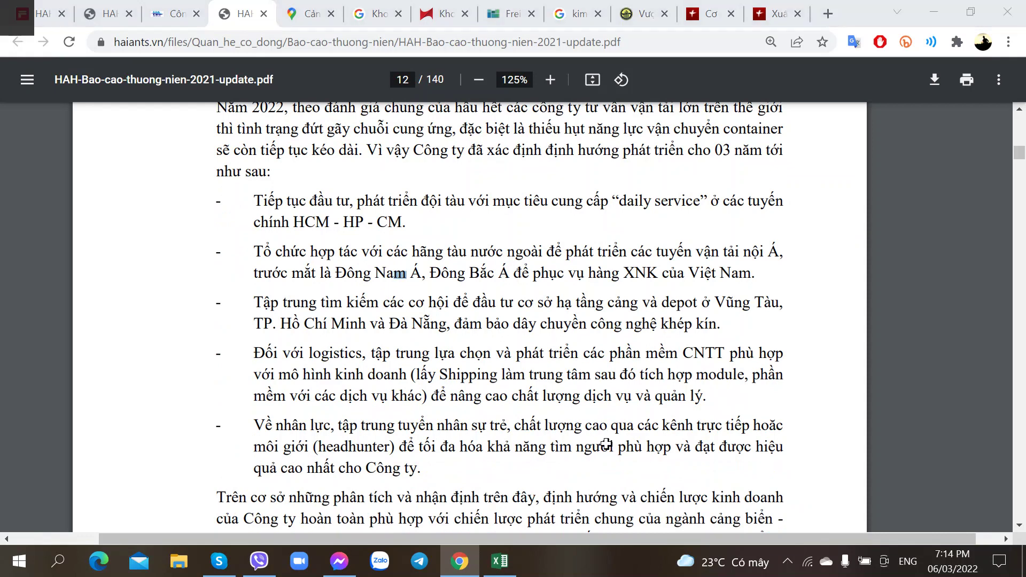
click(610, 419)
text(Phục vụ NKK)
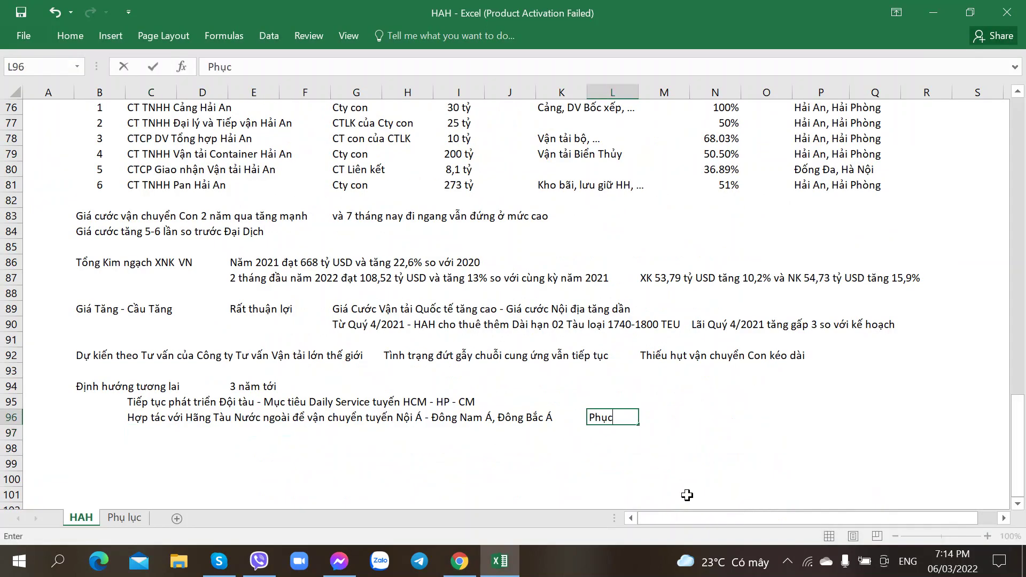
key(BackSpace)
key(BackSpace)
key(BackSpace)
text(XNK VN)
Read the report's third orientation point and start cell C97 of the workbook with "Tìm kiếm Cơ".
key(alt+Tab)
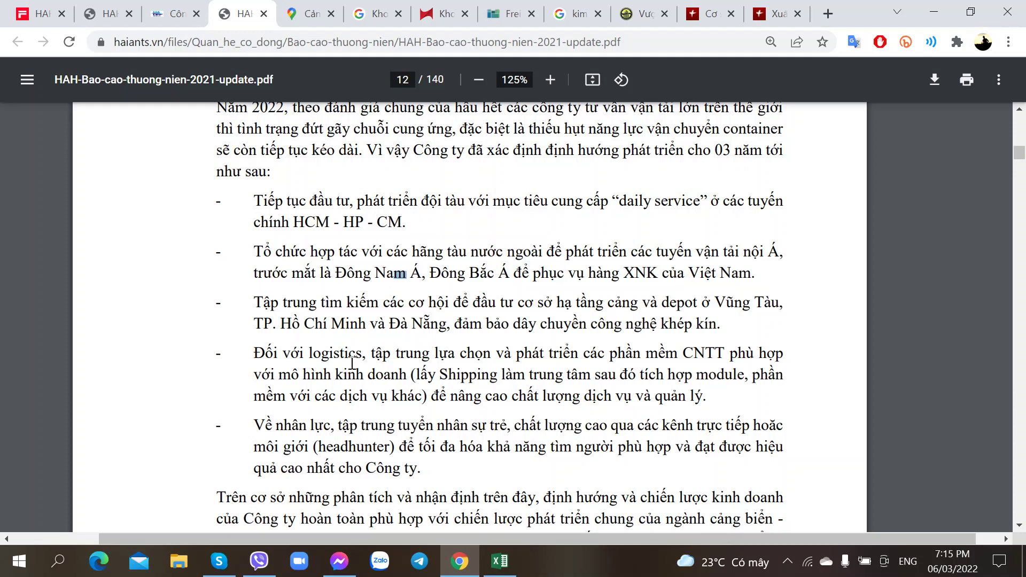
key(alt+Tab)
click(159, 437)
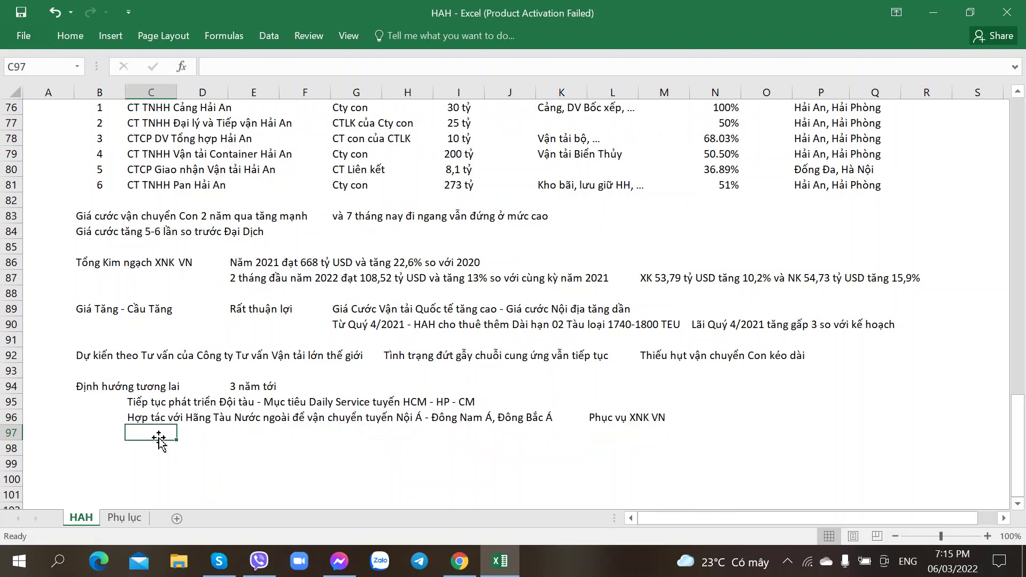
scroll(159, 438, down, 2)
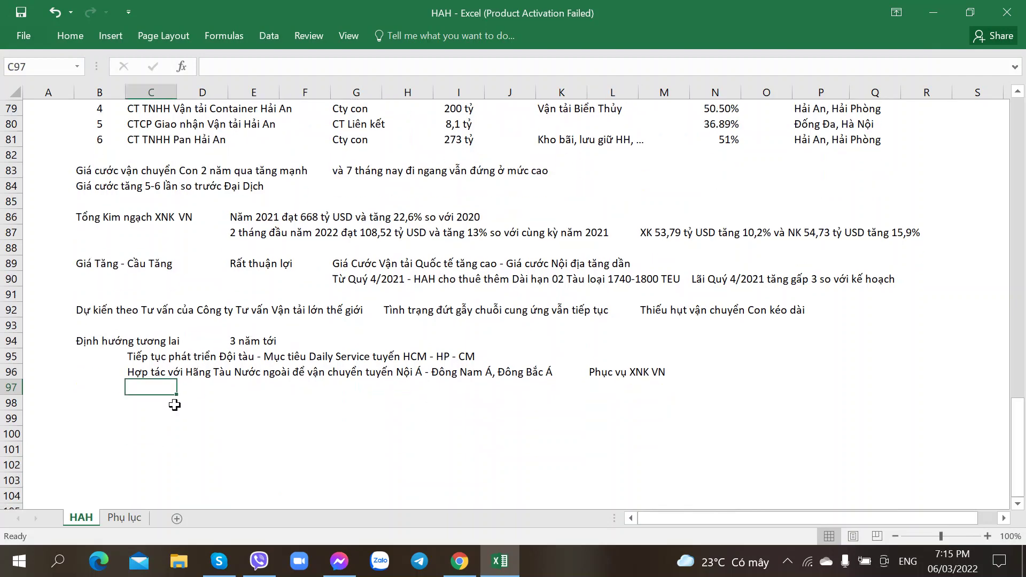
key(alt+Tab)
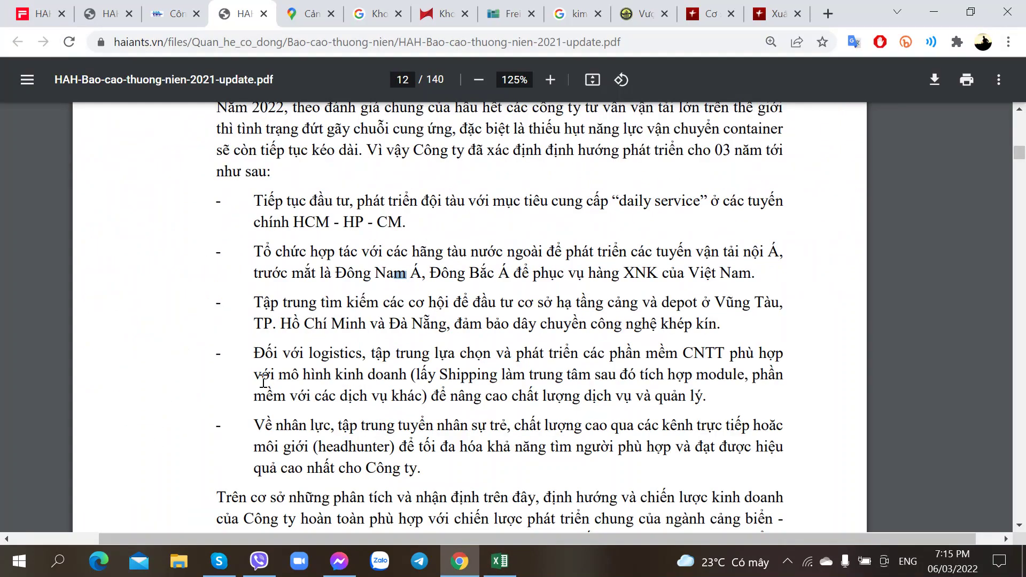
key(alt+Tab)
text(Tìm ki)
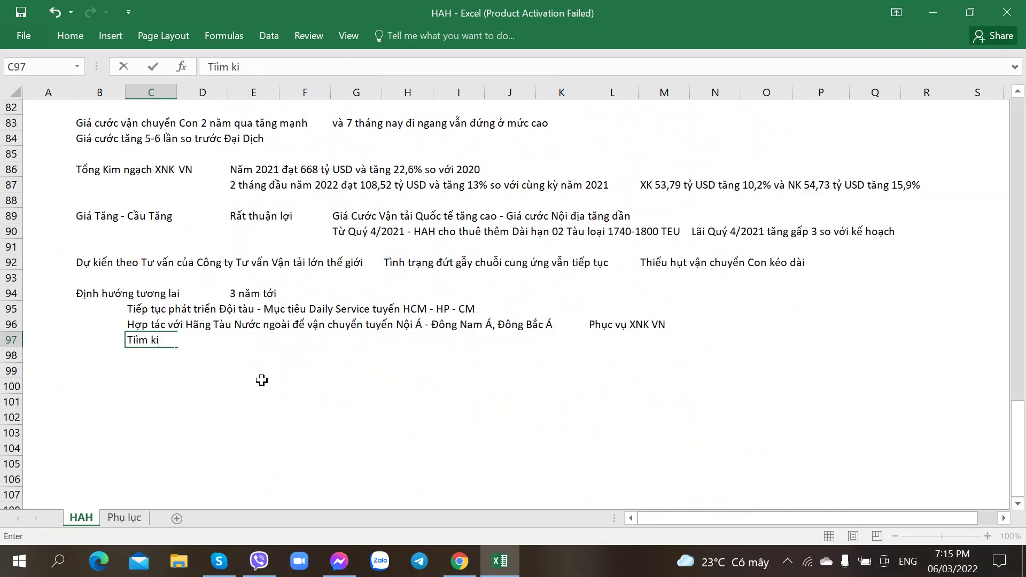
text(ếm)
key(Home)
key(BackSpace)
text(Co)
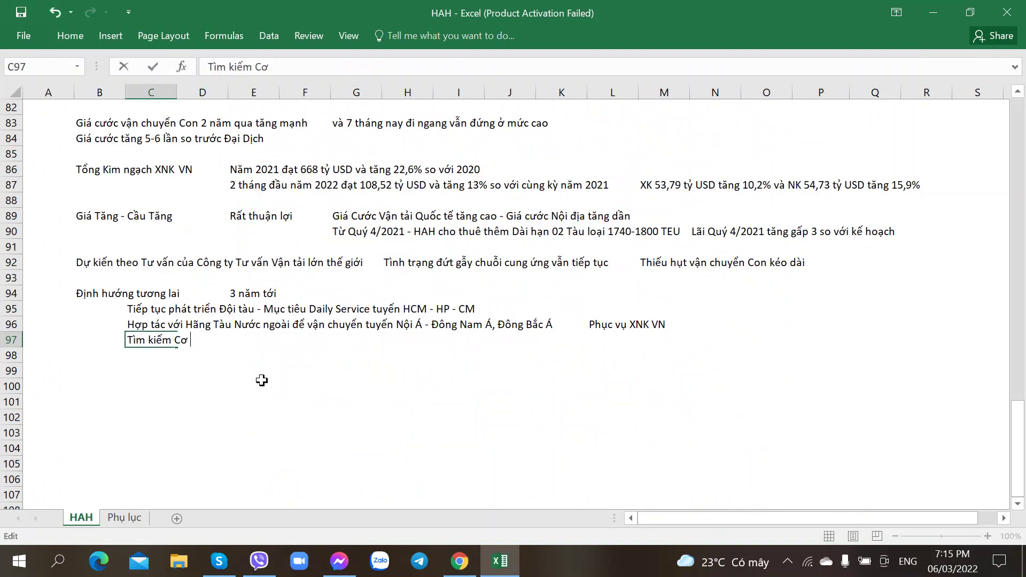
Continue the investment note in C97 with "hội Đầu tư Cơ sở Hạ tầng", following the annual report.
key(alt+Tab)
key(alt+Tab)
text(hội Đầu tư Cơ so)
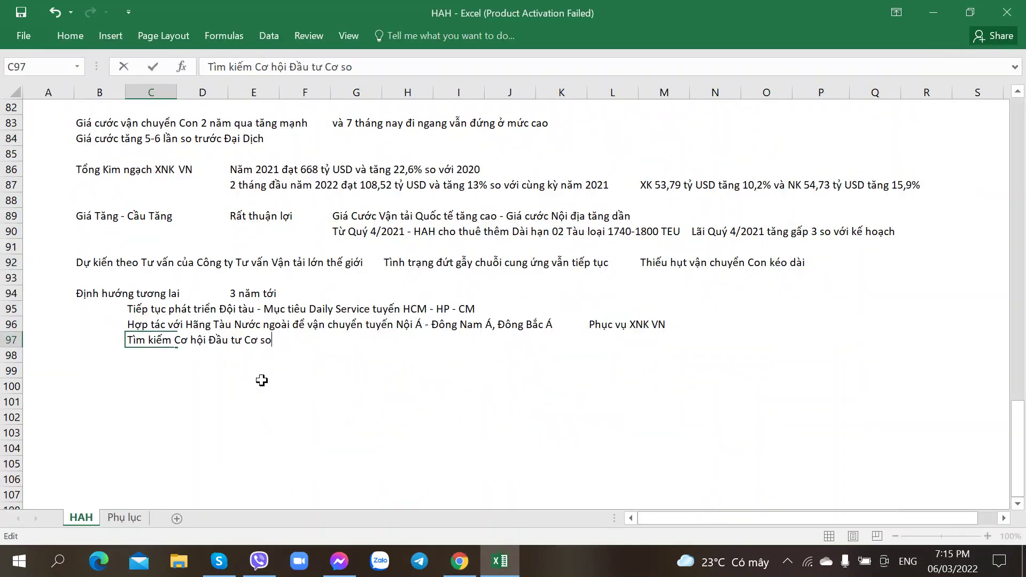
key(BackSpace)
text(ở Hạ tầng)
Add the investment targets "Cảng và Depot" to the C97 note, checking the wording in the report.
key(alt+Tab)
key(alt+Tab)
text(Ca)
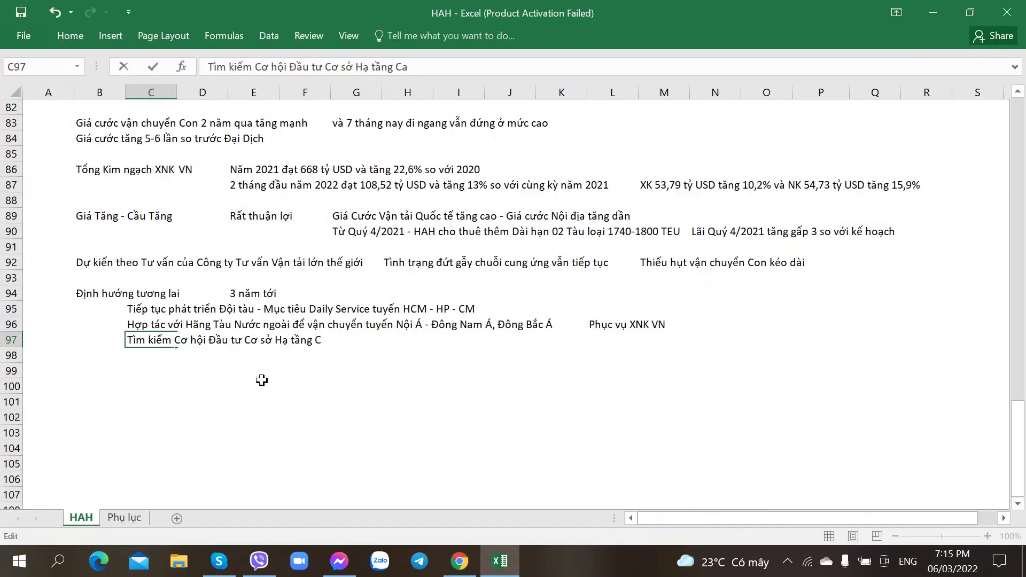
text(ng)
key(alt+Tab)
key(alt+Tab)
text(và De)
text(pot)
Complete the C97 note with the locations "ở Vũng Tàu, TP.HCM và Đà Nẵng" given in the report.
key(alt+Tab)
key(alt+Tab)
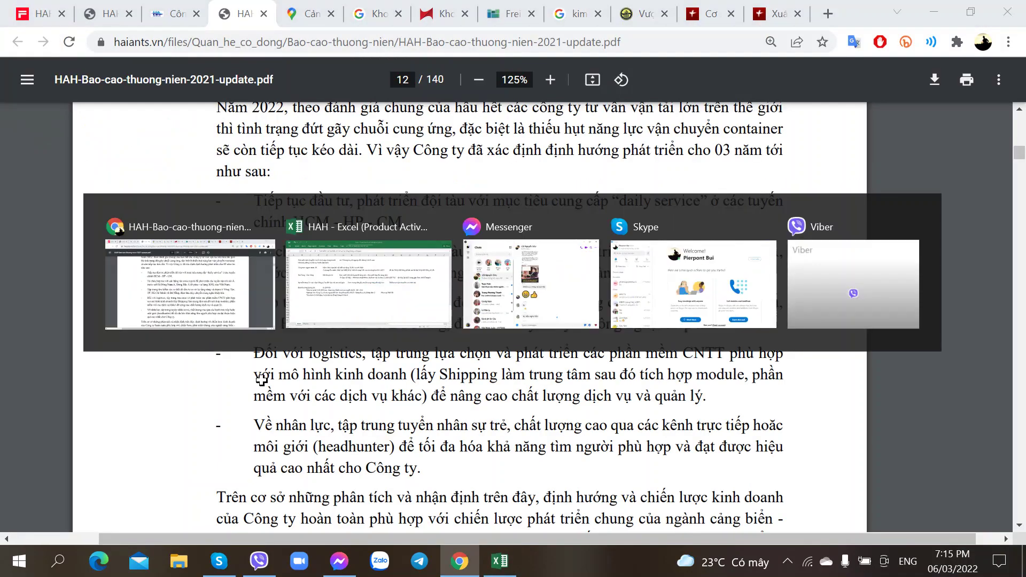
text(ở Vũng Ta)
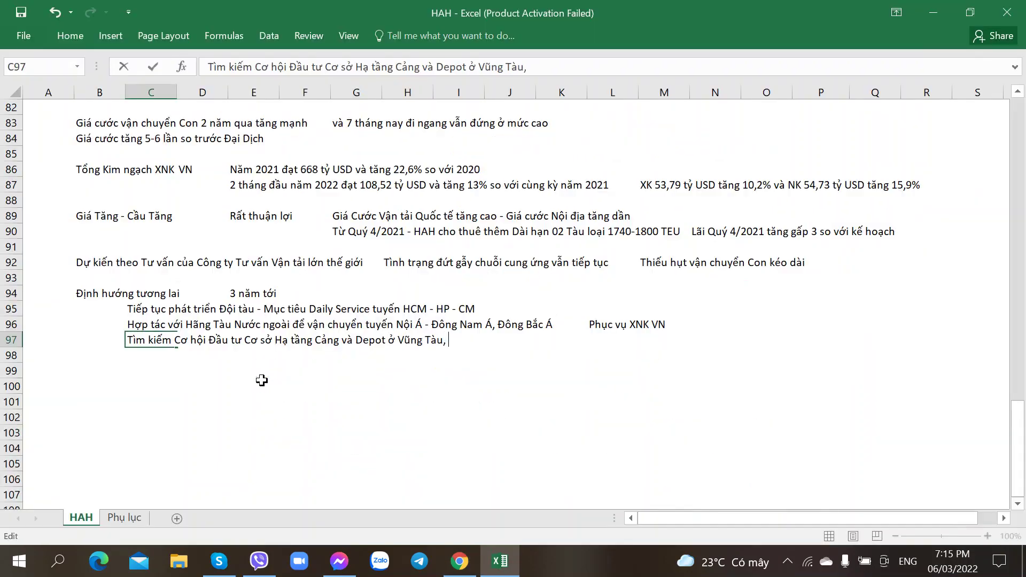
key(alt+Tab)
key(alt+Tab)
text(u, TP.HCM,)
key(BackSpace)
text(và Đà)
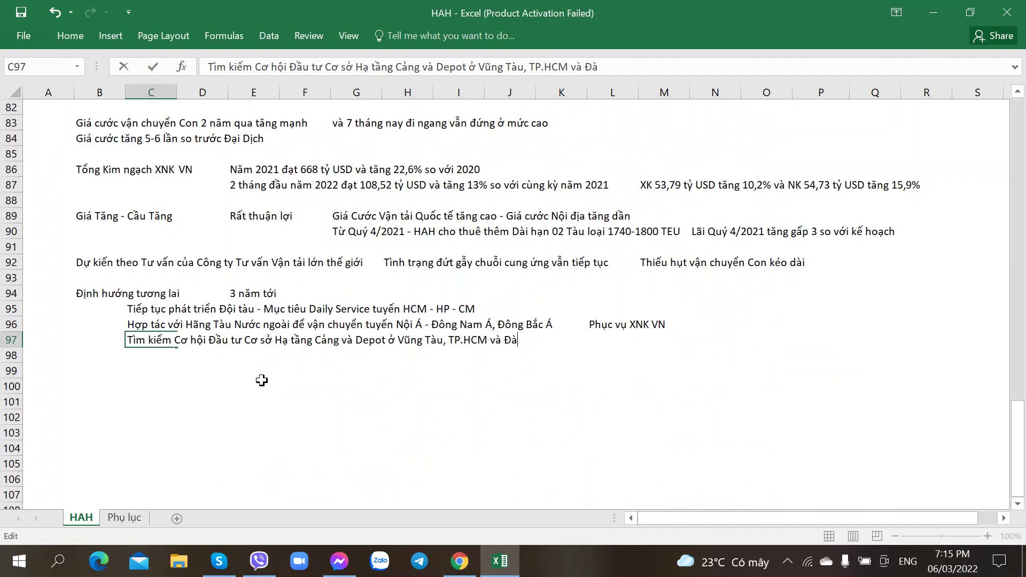
text( Nang)
key(Return)
Enter "Đảm bảo Dây chuyền Công nghệ khép kín" in cell L97 beside the investment note, based on the report.
key(alt+Tab)
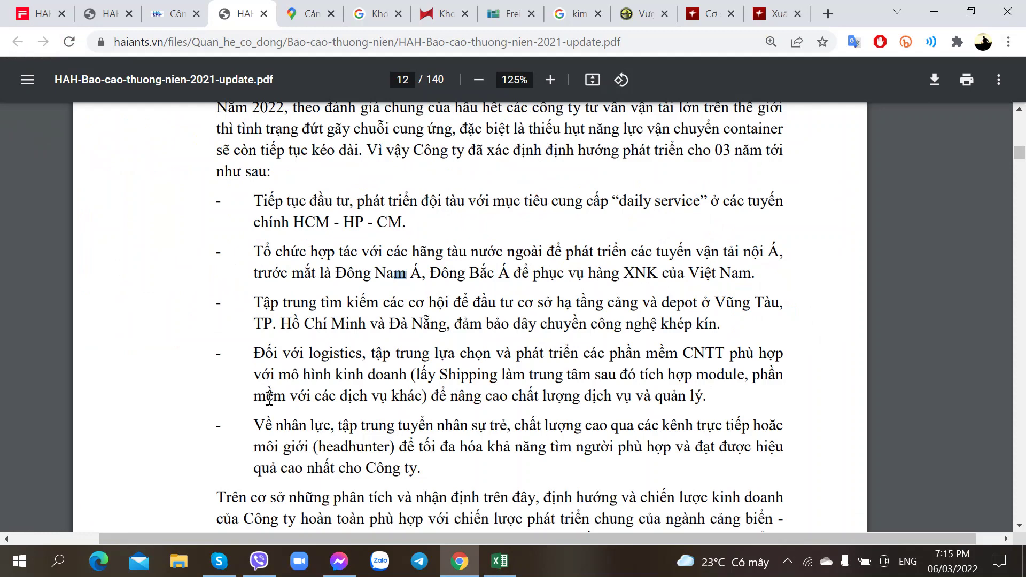
key(alt+Tab)
click(594, 339)
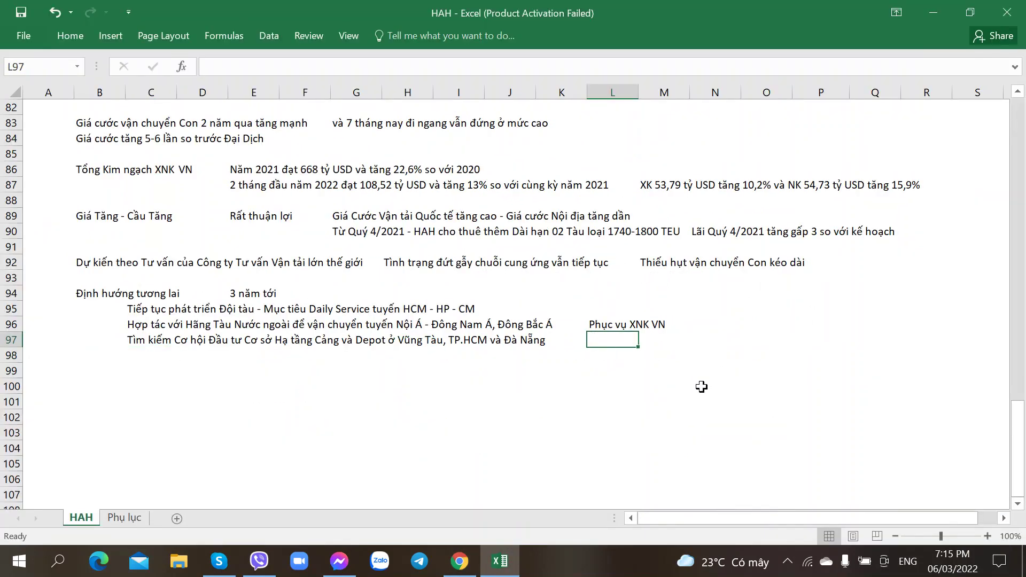
text(Đảm bảo Dây)
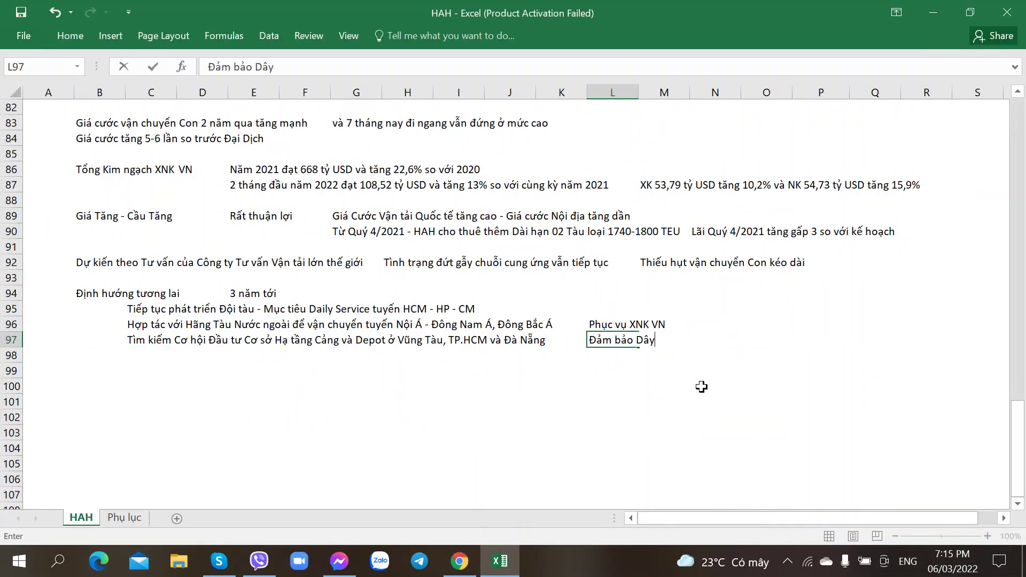
text( chuyen Công nghệ khe)
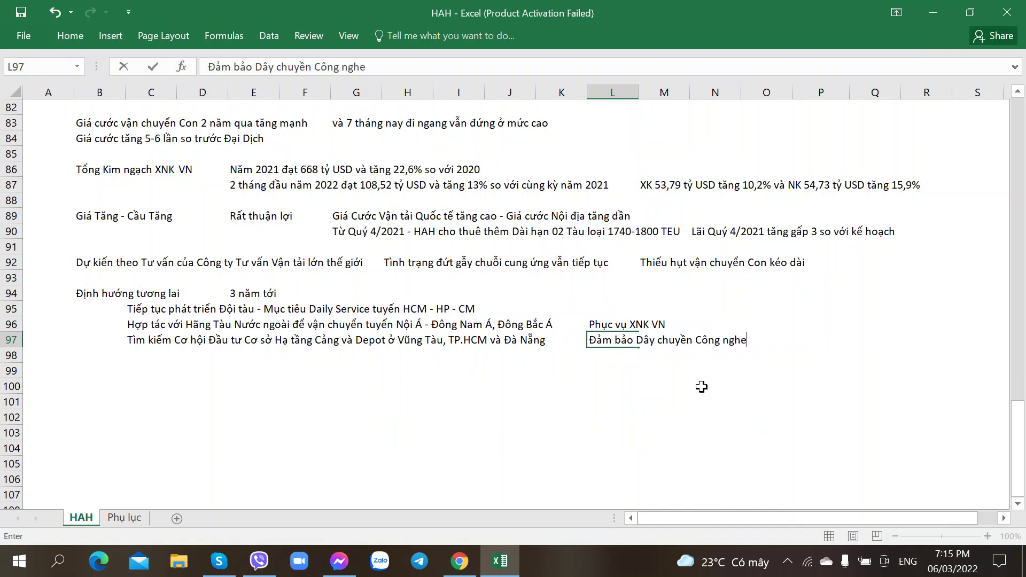
text(p kín)
key(Return)
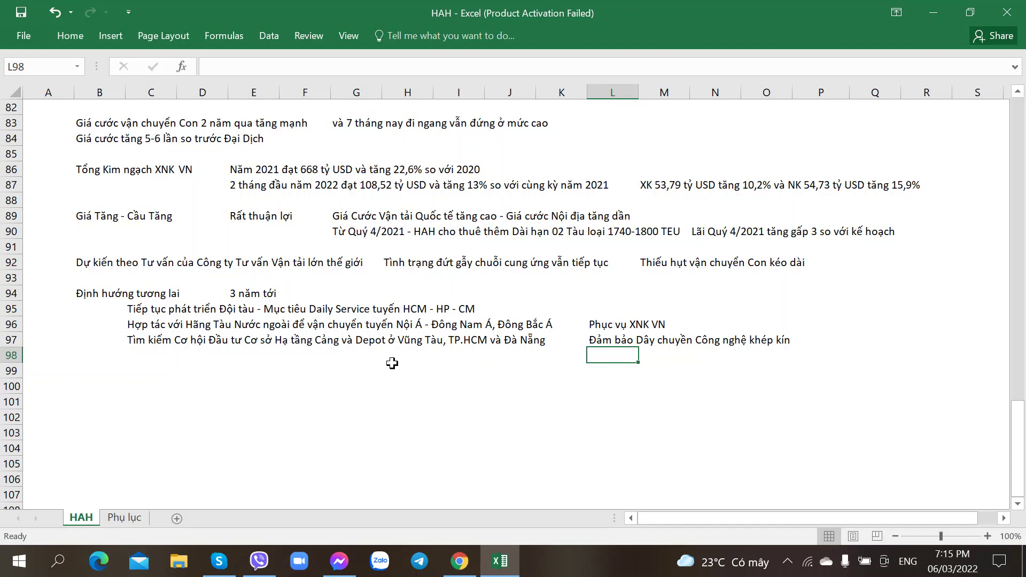
Select cell C98 and study the report's fourth orientation point, on logistics and IT software.
click(155, 355)
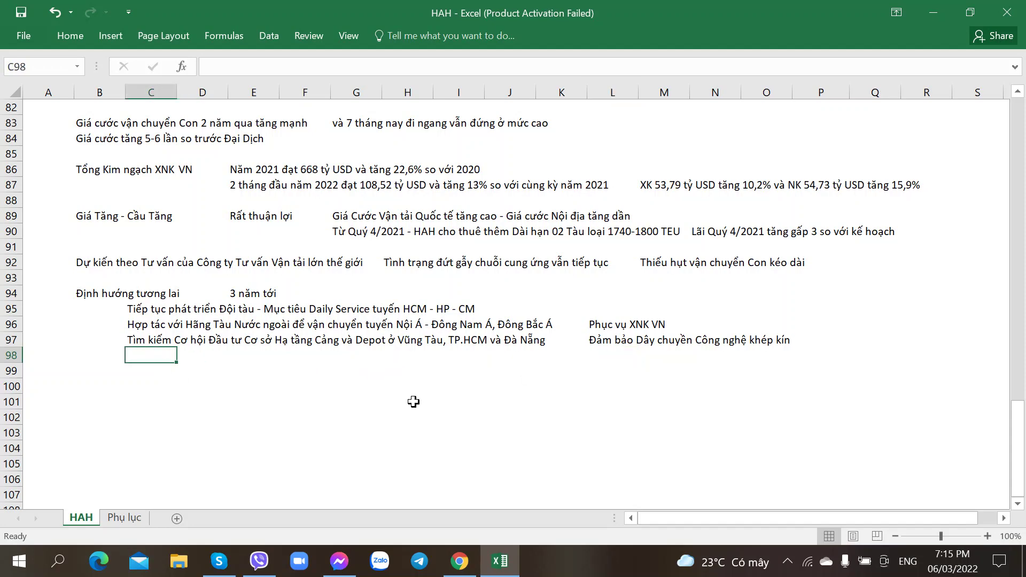
key(alt+Tab)
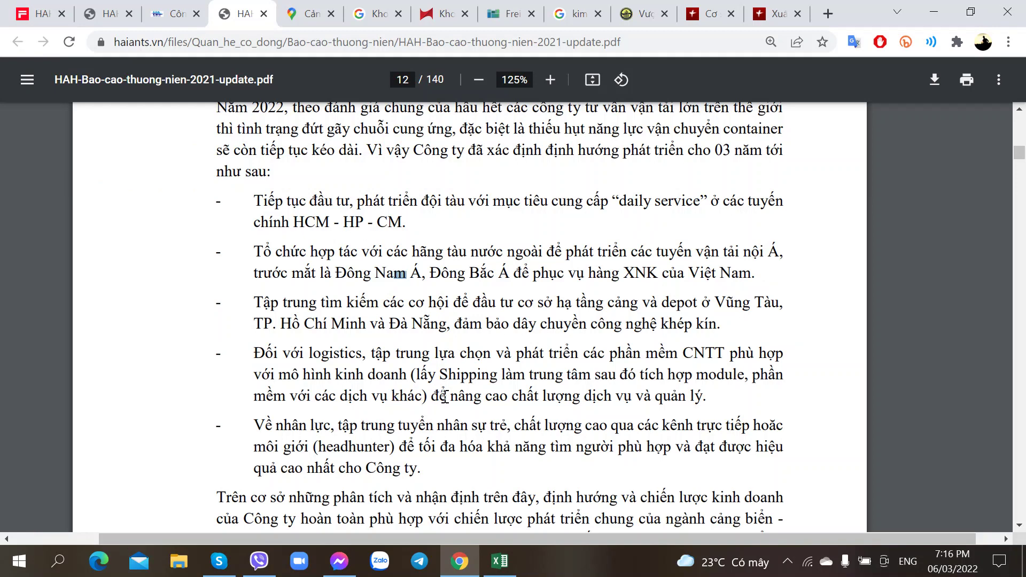
drag(444, 379, 489, 381)
click(489, 382)
scroll(489, 396, down, 1)
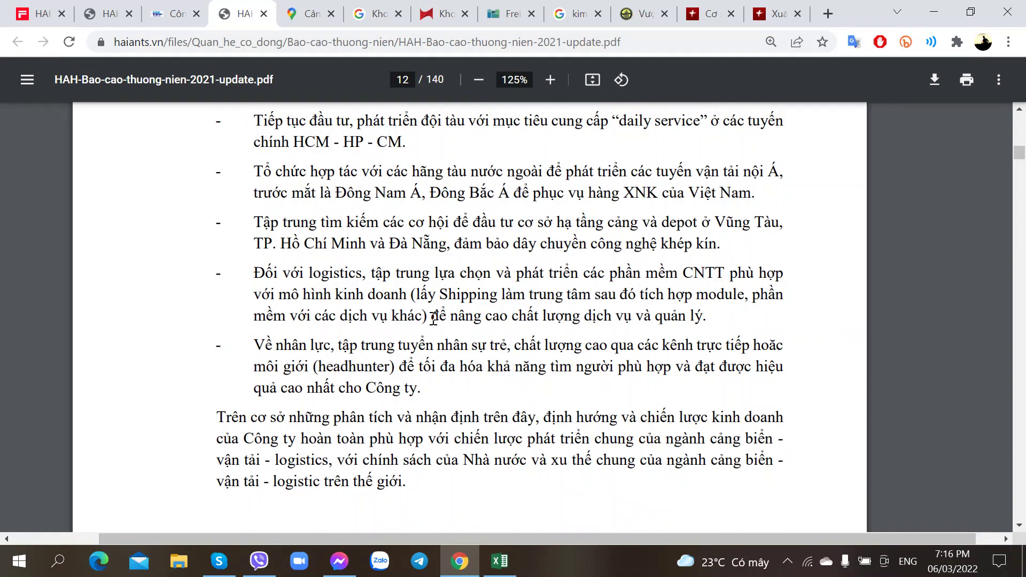
key(alt+Tab)
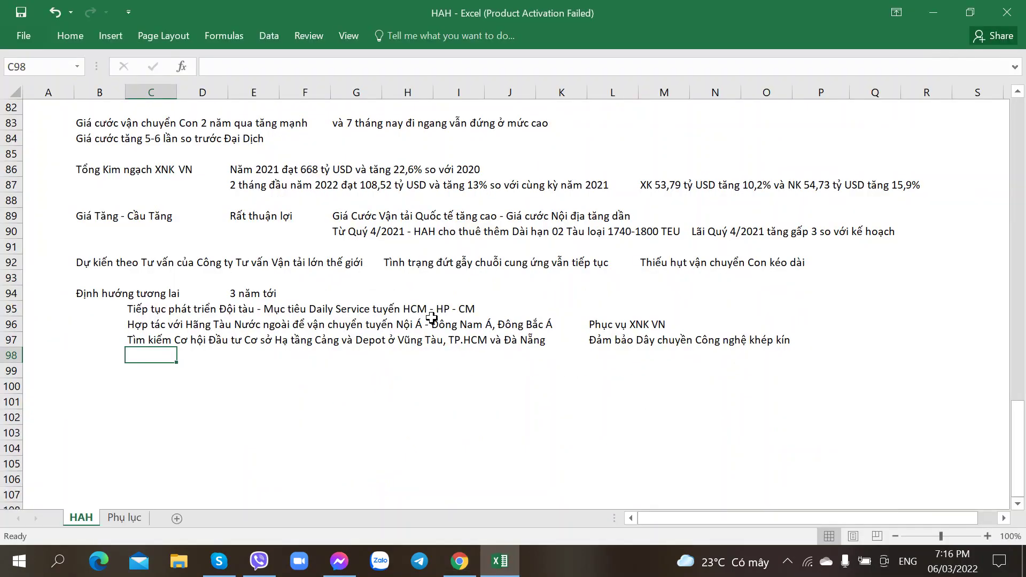
key(alt+Tab)
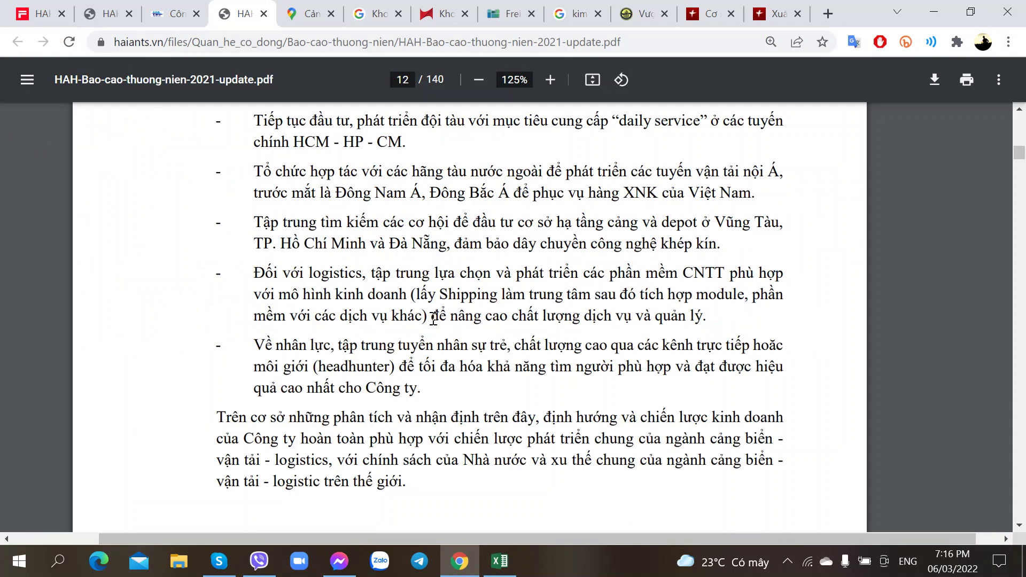
key(alt+Tab)
key(alt+Tab)
key(alt+Tab)
Start the software note in C98 with "Phát triển Phần mềm CNTT phù hợp".
text(Phát trie)
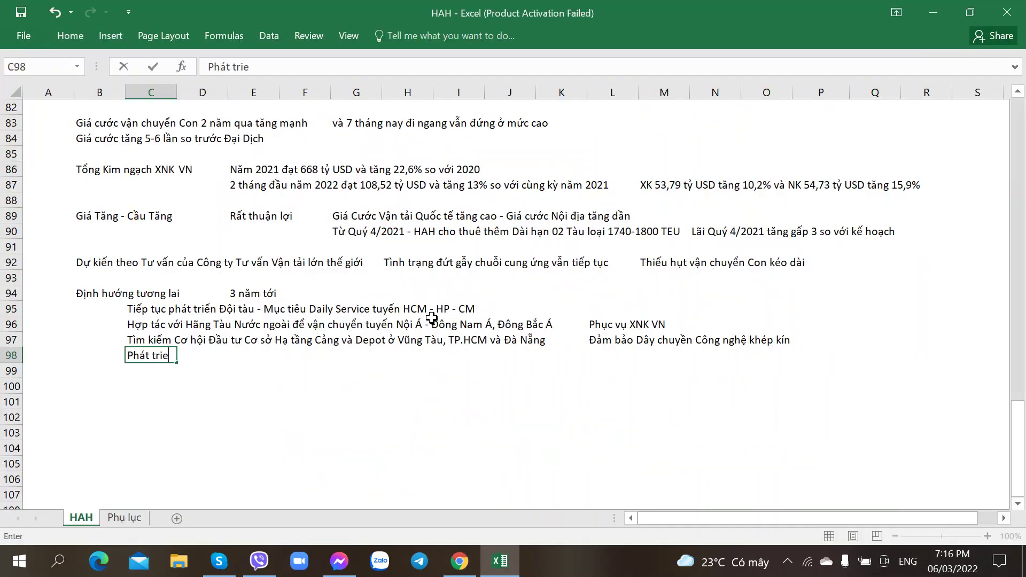
key(BackSpace)
text(ển Phần mềm C)
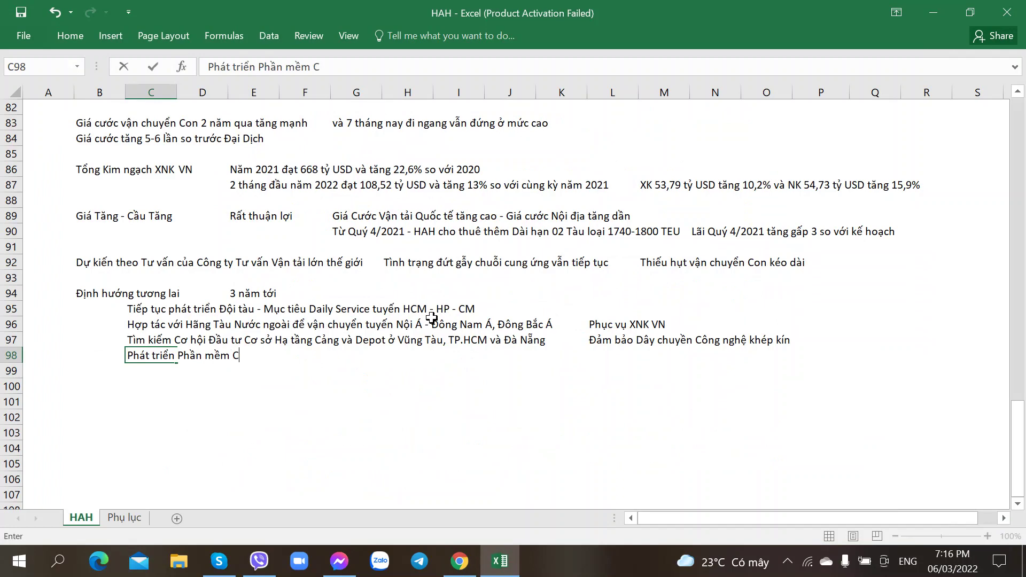
text(NTT phù h ợp)
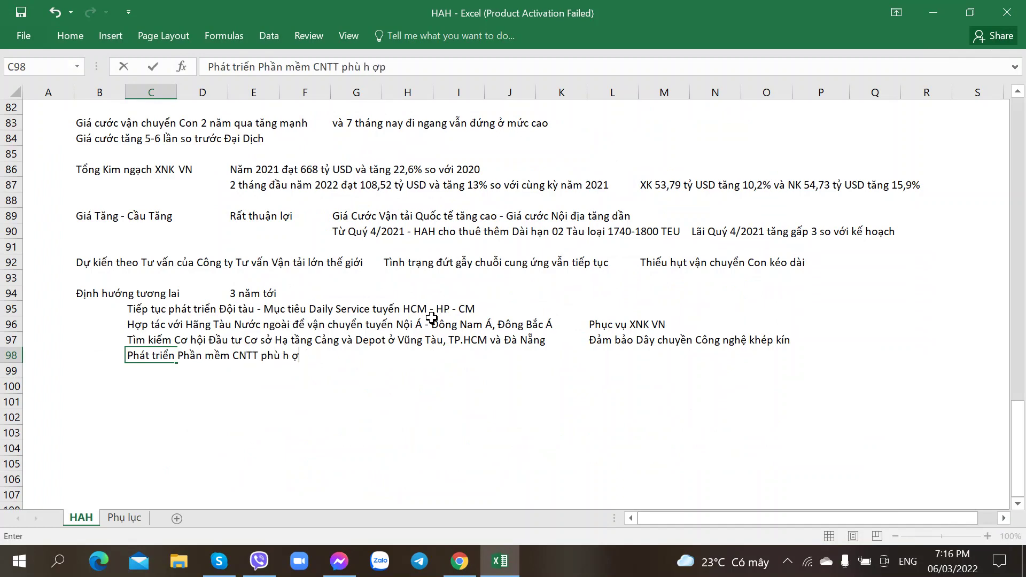
key(BackSpace)
key(BackSpace)
key(BackSpace)
text(ợp lấ)
Extend the C98 note with "lấy Shipping làm trung tâm", following the report's logistics point.
key(alt+Tab)
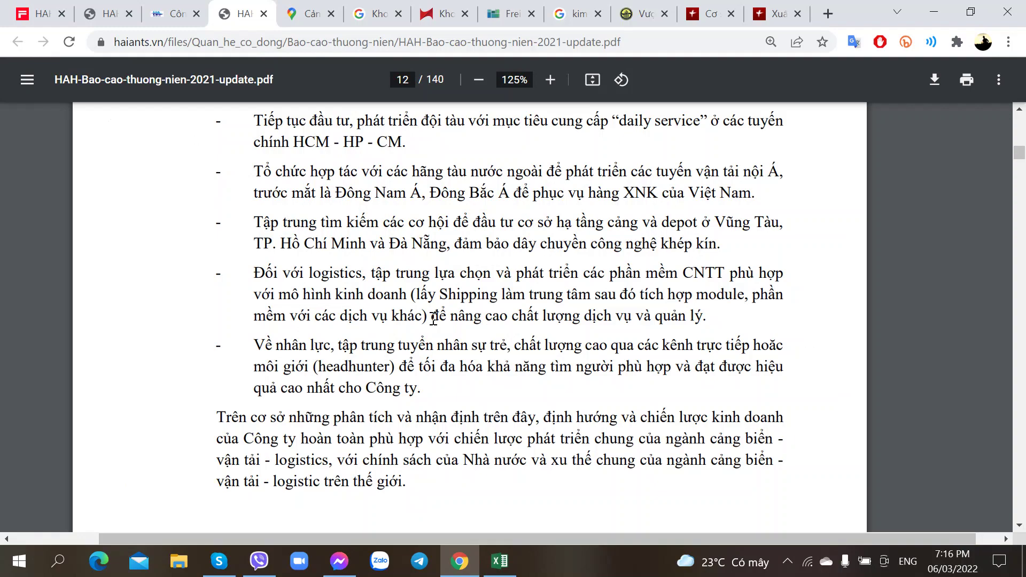
key(alt+Tab)
text(y Shipping)
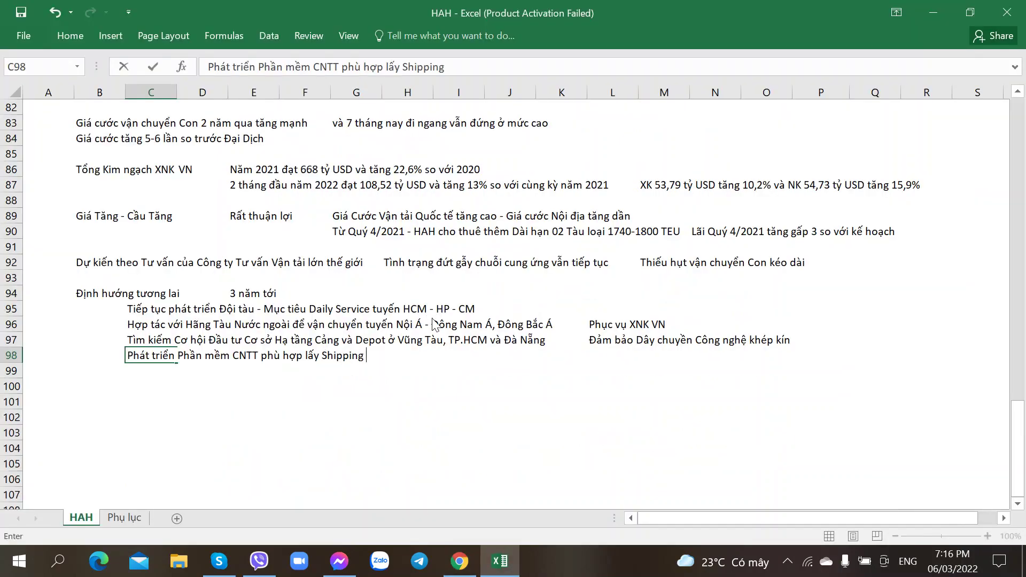
key(alt+Tab)
key(alt+Tab)
text(làm trung tâm)
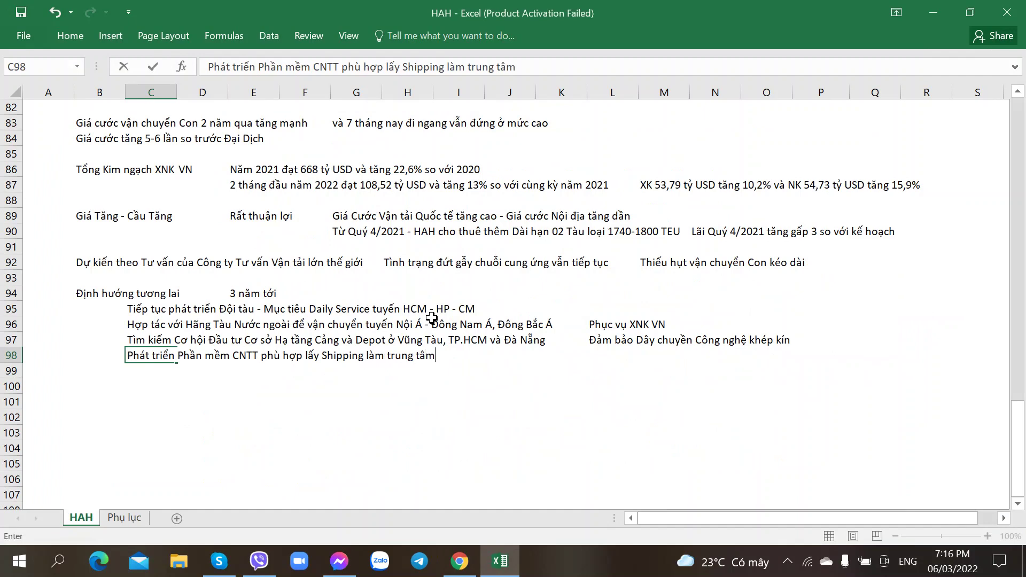
Read the report's fifth orientation point and start cell C99 with "Về Nhân lực, tập trung".
key(alt+Tab)
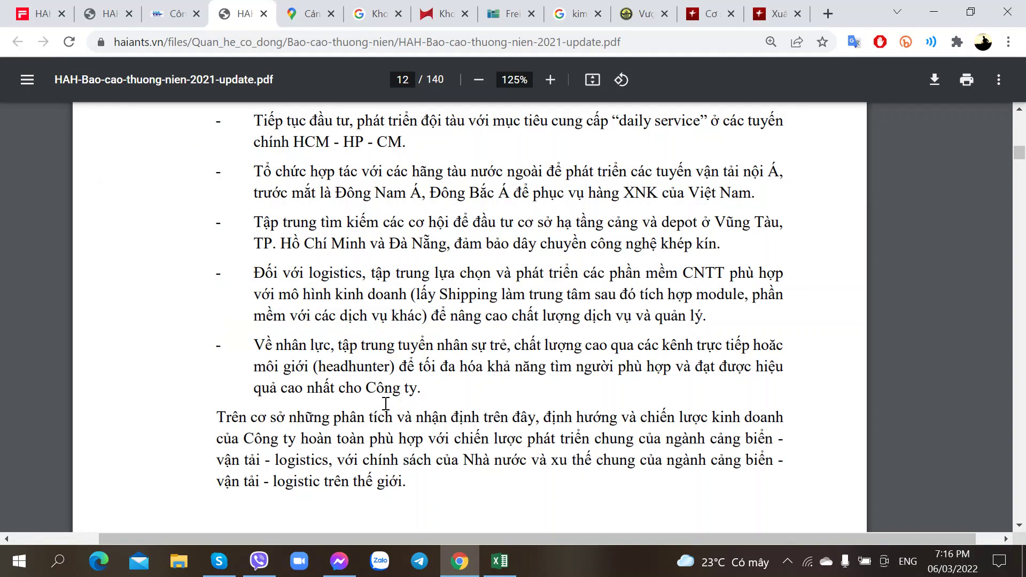
key(alt+Tab)
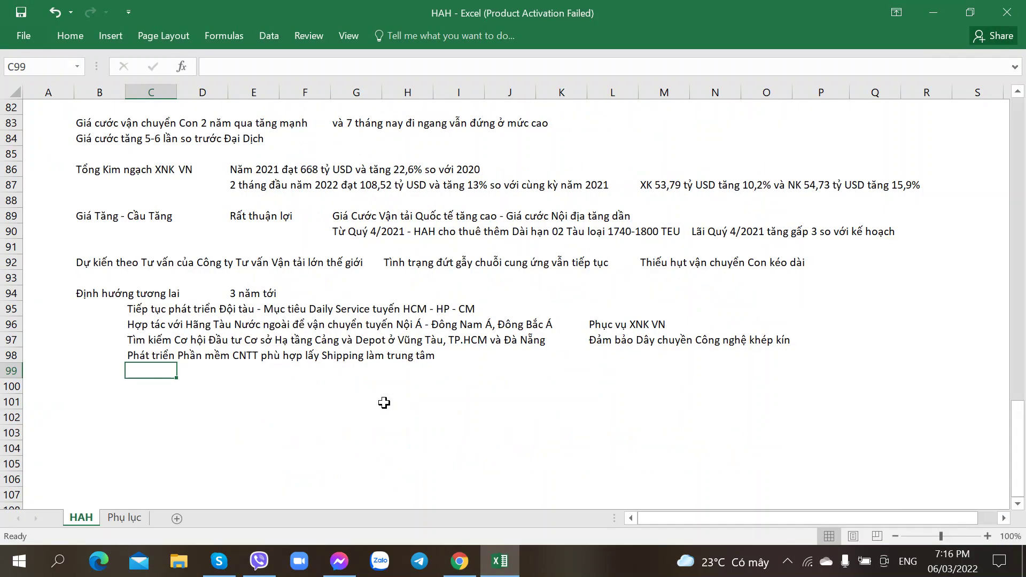
text(Vũ Nhân)
key(alt+Tab)
key(alt+Tab)
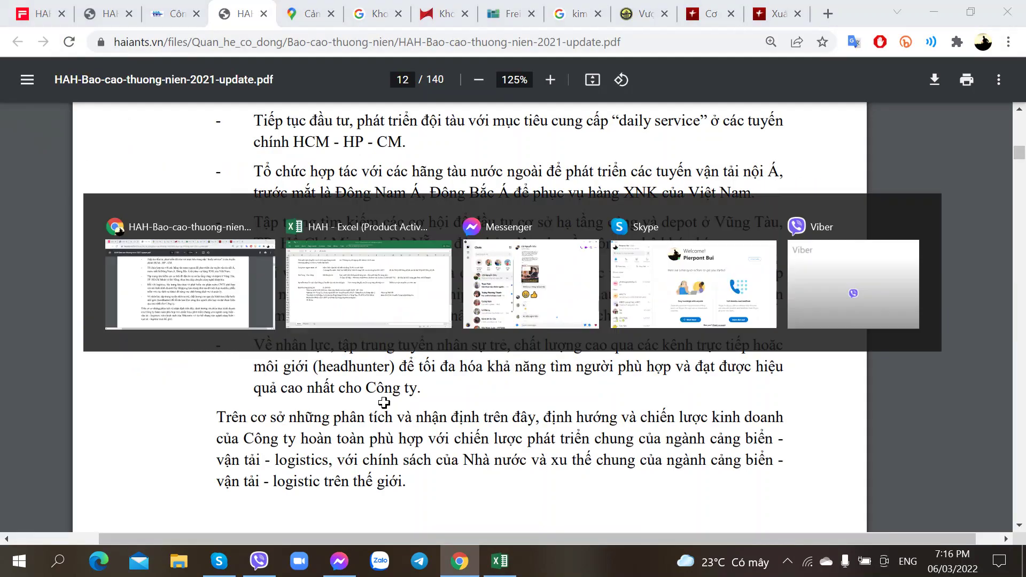
text(lưc, tập trung)
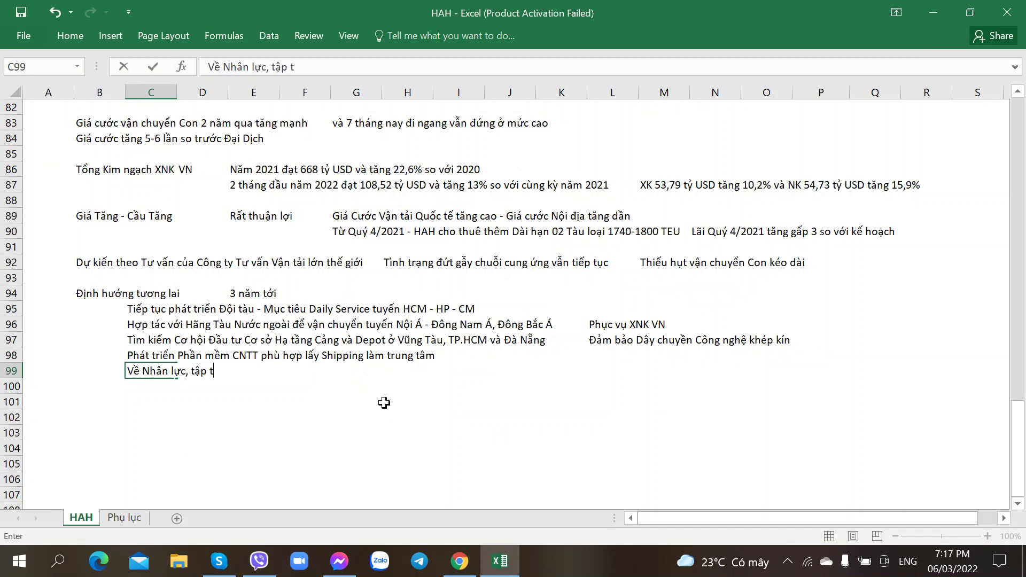
Continue the personnel note in C99 with "tuyển nhân sự trẻ", correcting the mistyped word.
key(alt+Tab)
key(alt+Tab)
text(tuyern nh)
key(BackSpace)
key(BackSpace)
key(BackSpace)
key(BackSpace)
key(BackSpace)
key(BackSpace)
key(BackSpace)
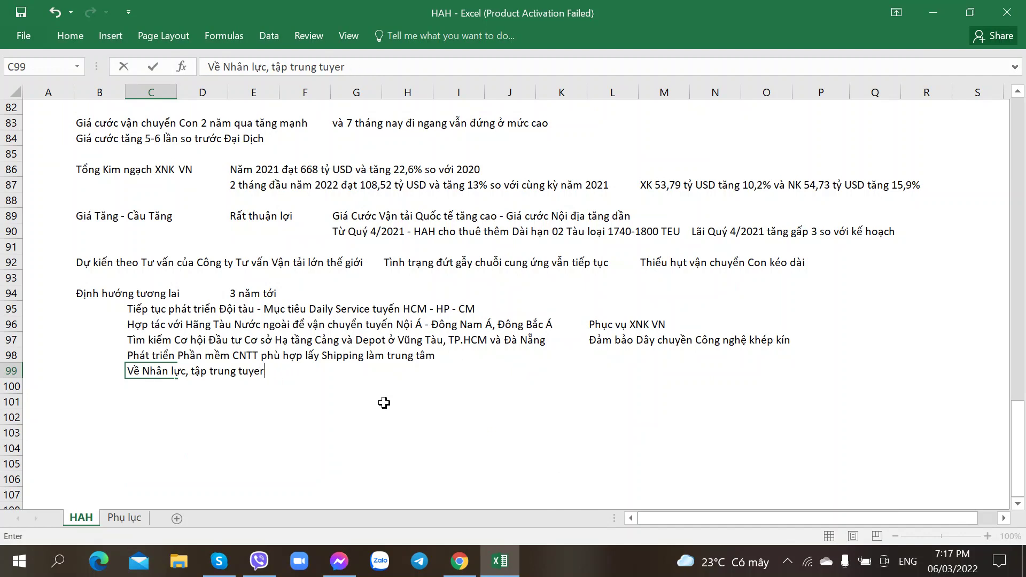
text(yển )
text(nha)
text(n sự trẻ)
Continue the personnel note in C99 with ", qua kênh trực tiếp", following the report's fifth orientation point.
key(alt+Tab)
key(alt+Tab)
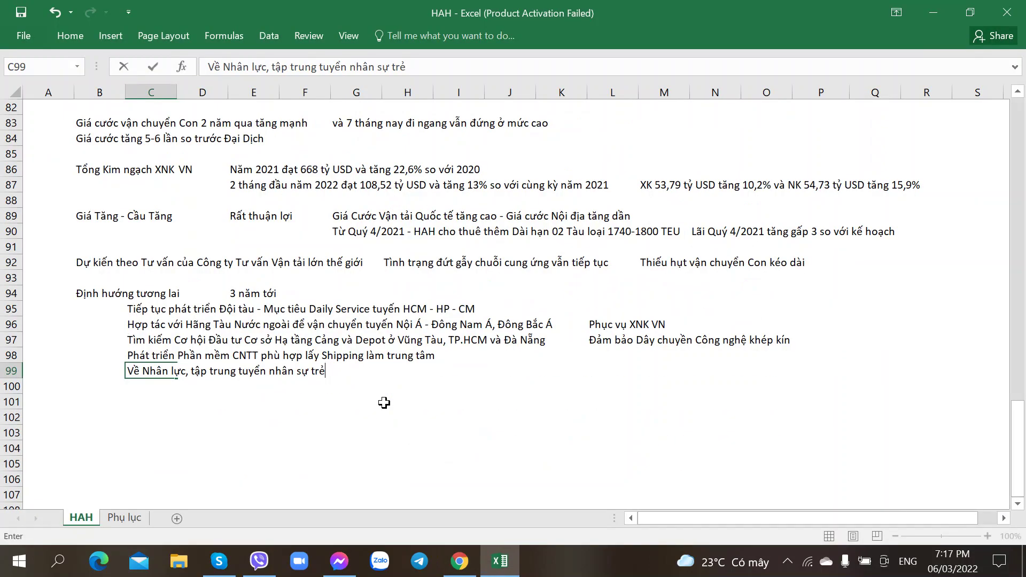
text(,)
key(alt+Tab)
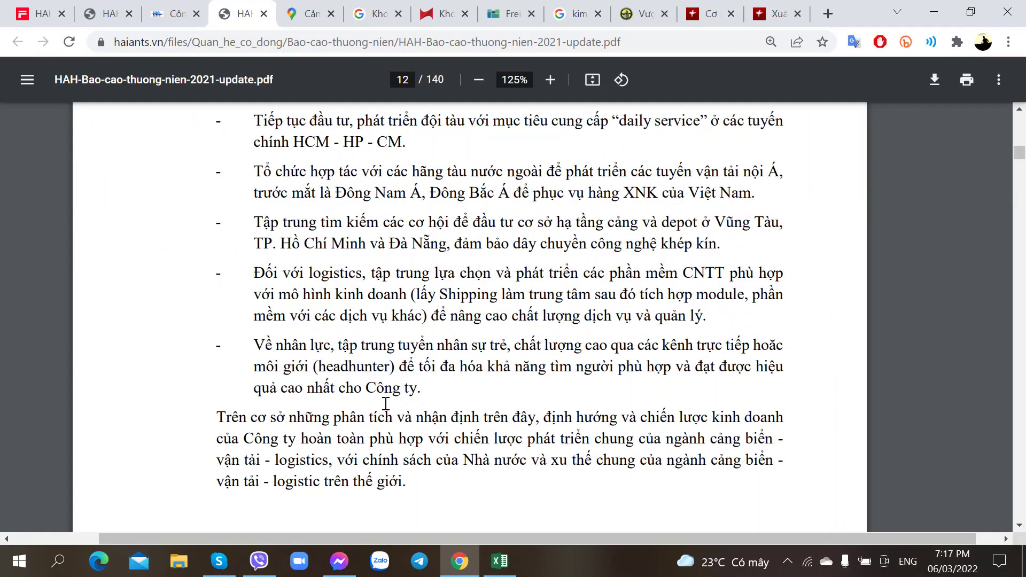
key(alt+Tab)
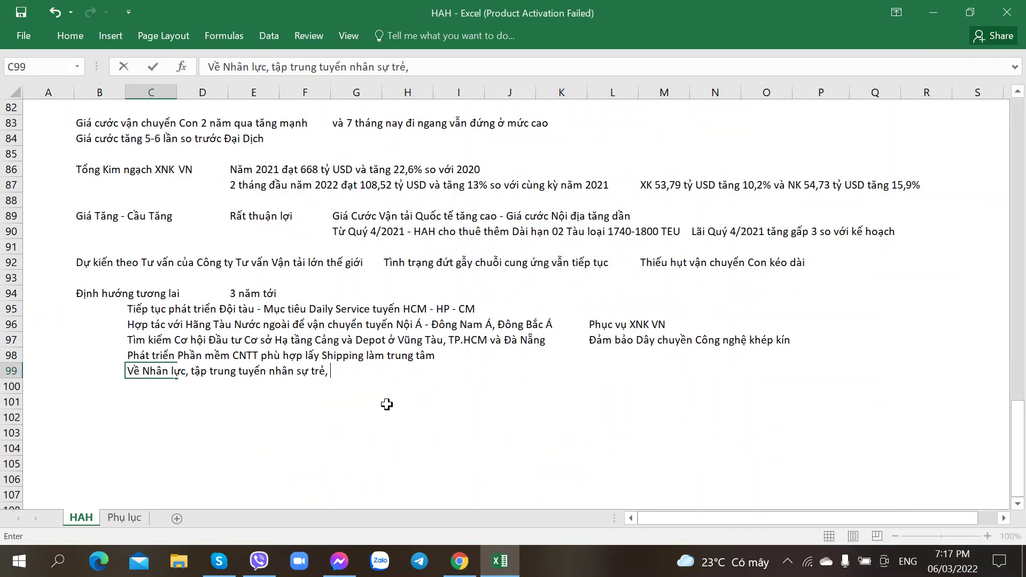
text(qua)
key(alt+Tab)
key(alt+Tab)
text(kênh trực tiếp)
key(alt+Tab)
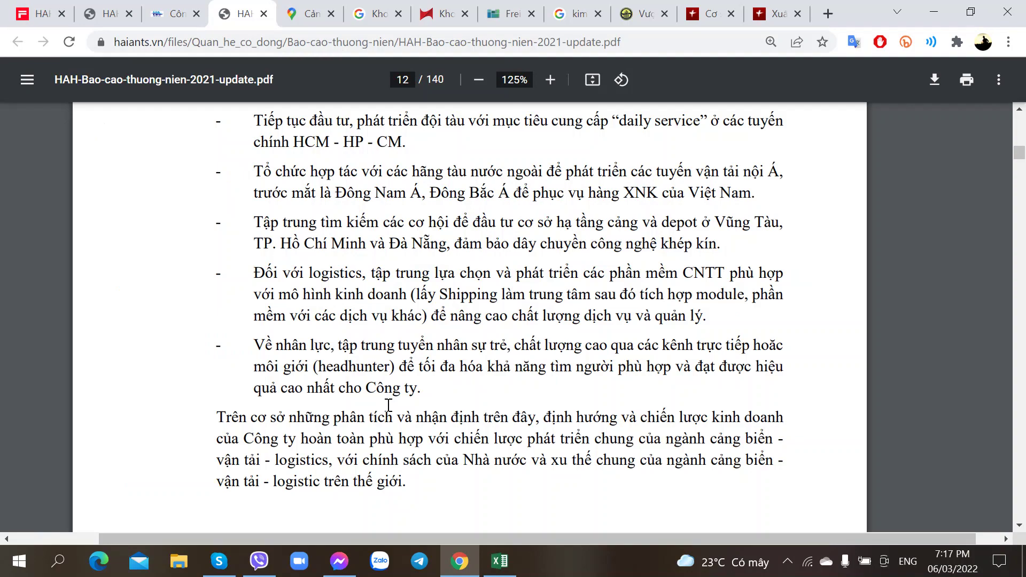
Finish the C99 personnel note with "và môi giới" after checking it against the report.
key(alt+Tab)
text(va môi giới)
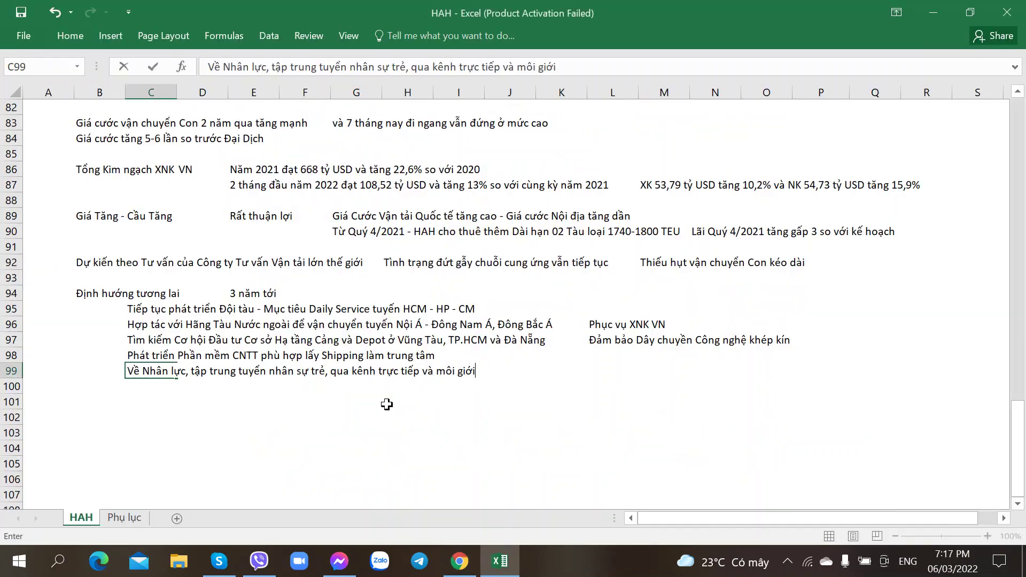
key(alt+Tab)
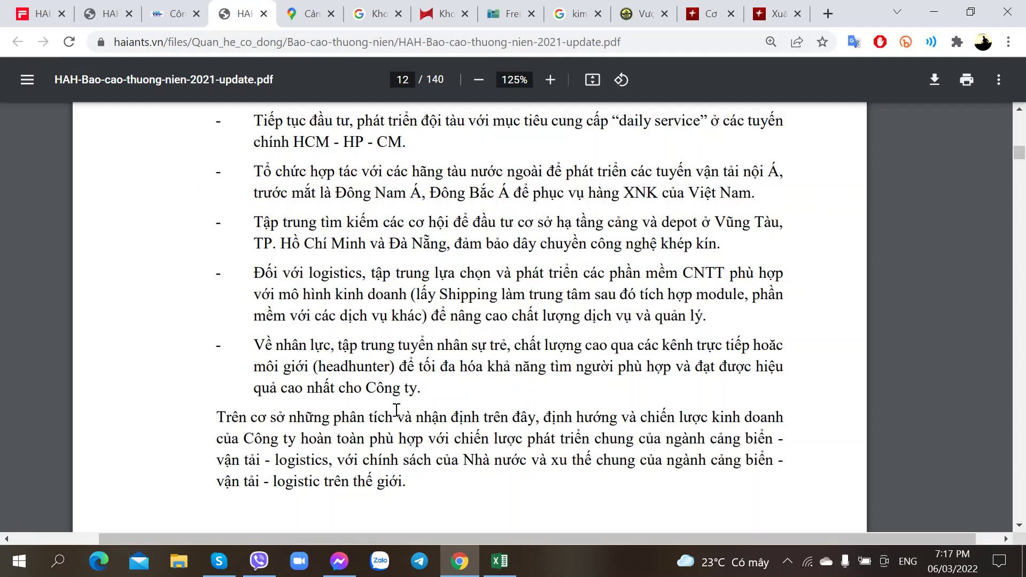
key(alt+Tab)
key(Tab)
key(Tab)
Review the five three-year orientation points in rows 95 to 99 one by one.
click(161, 401)
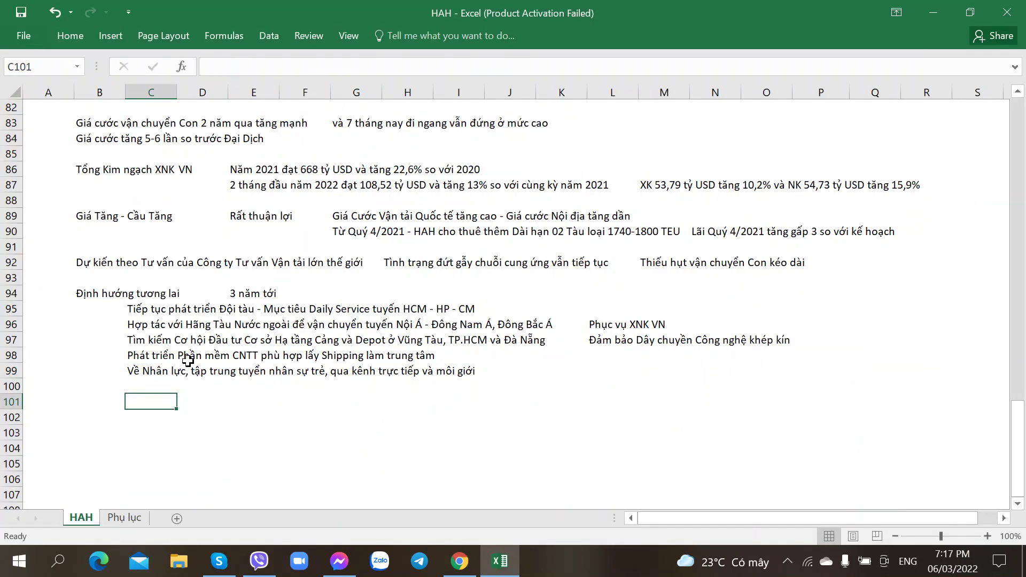
click(148, 305)
click(288, 389)
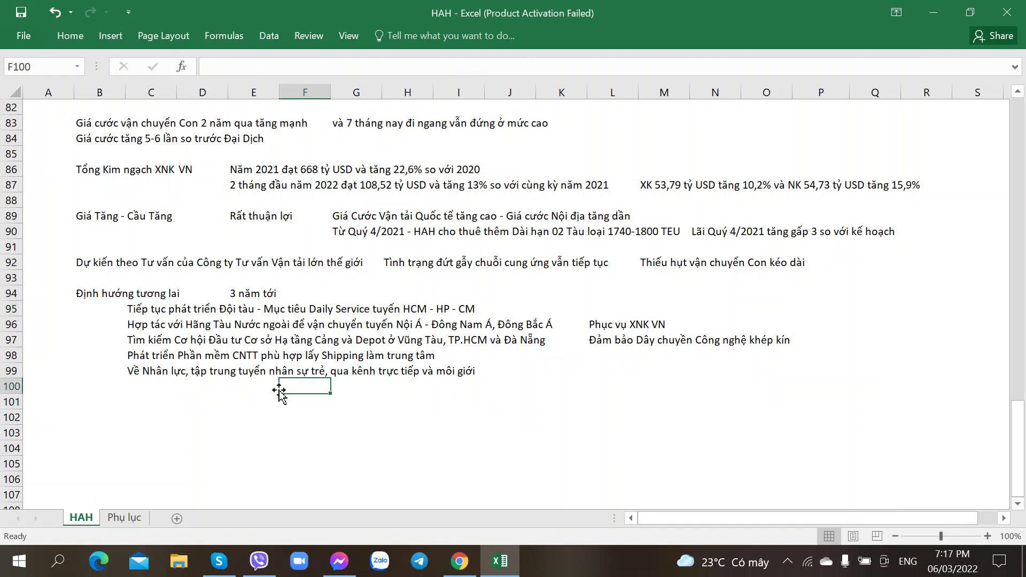
click(194, 403)
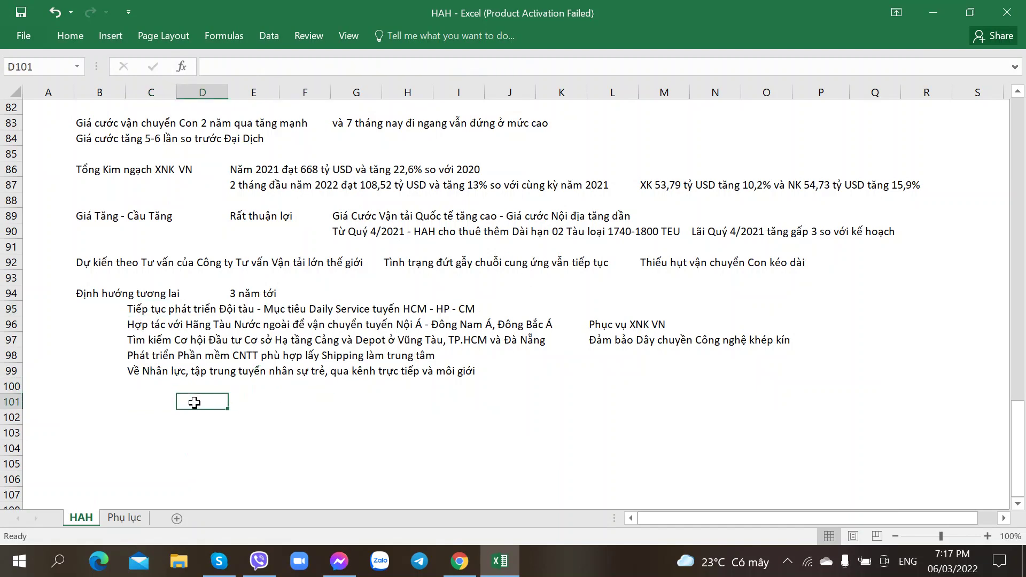
click(142, 320)
click(260, 413)
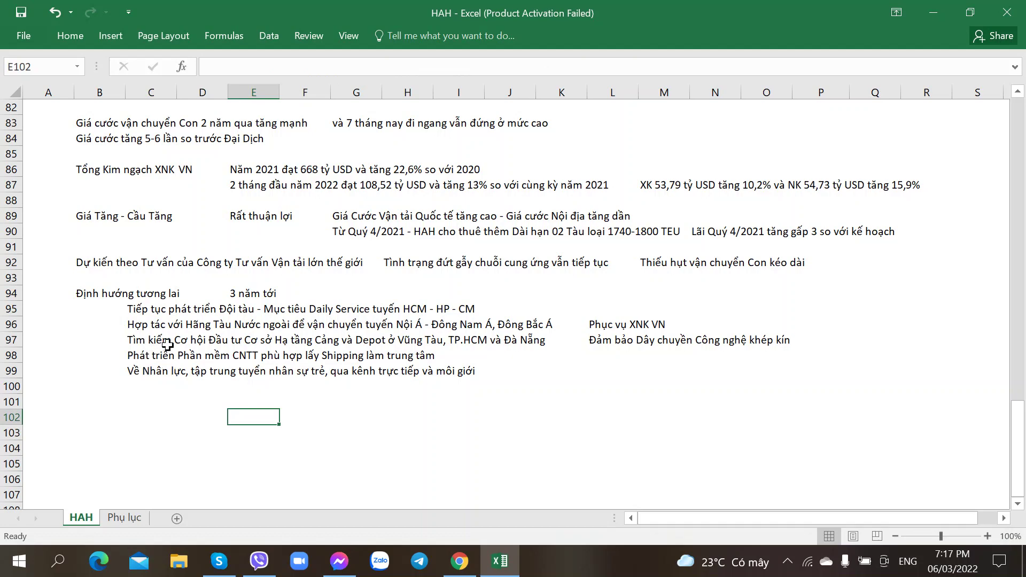
click(167, 343)
click(207, 416)
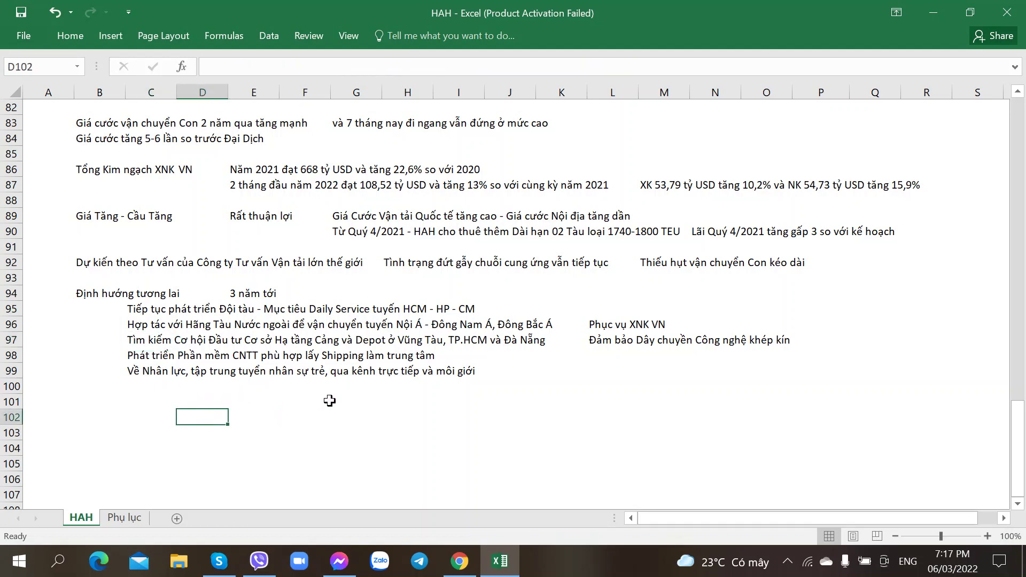
click(418, 344)
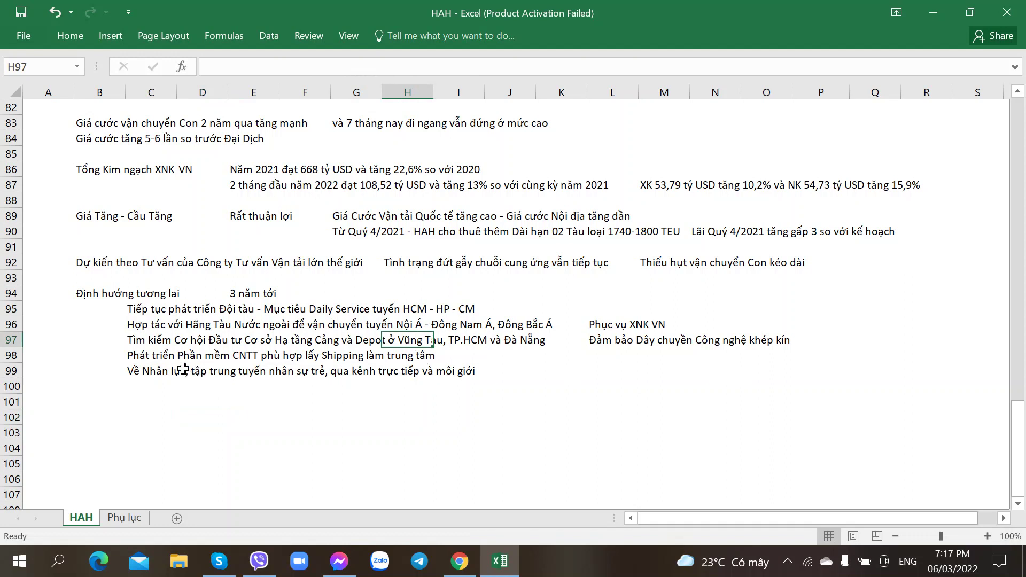
click(170, 356)
click(156, 374)
click(158, 387)
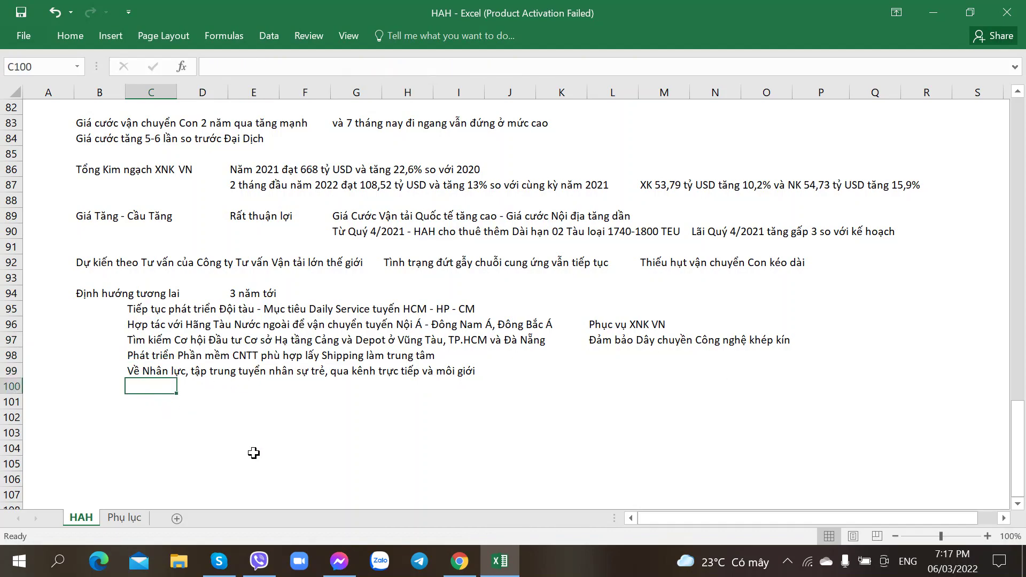
Read the report's closing paragraph on business orientation and continue to the risk-factor section on page 13.
key(alt+Tab)
scroll(293, 422, down, 2)
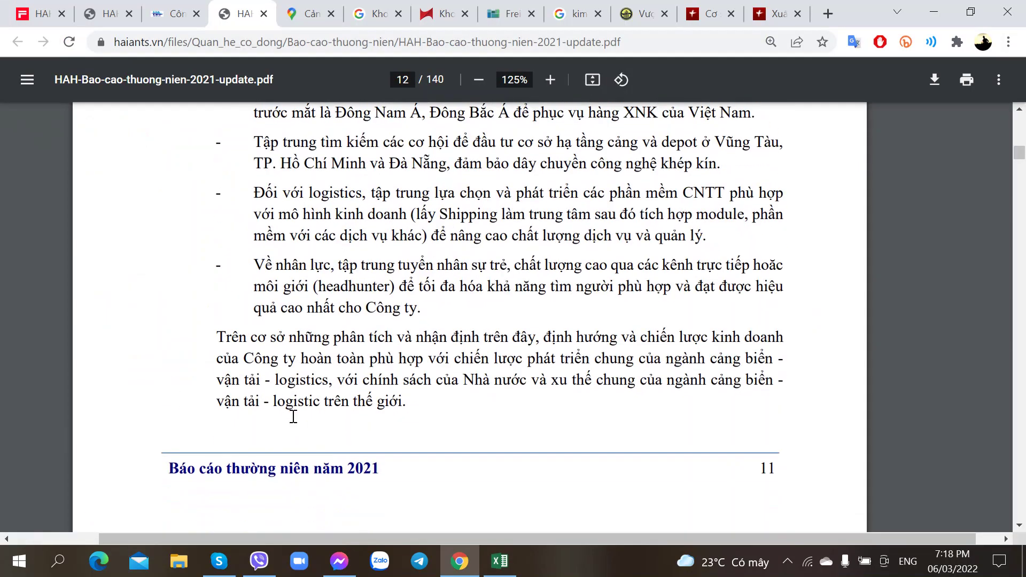
scroll(294, 417, down, 3)
scroll(291, 418, up, 2)
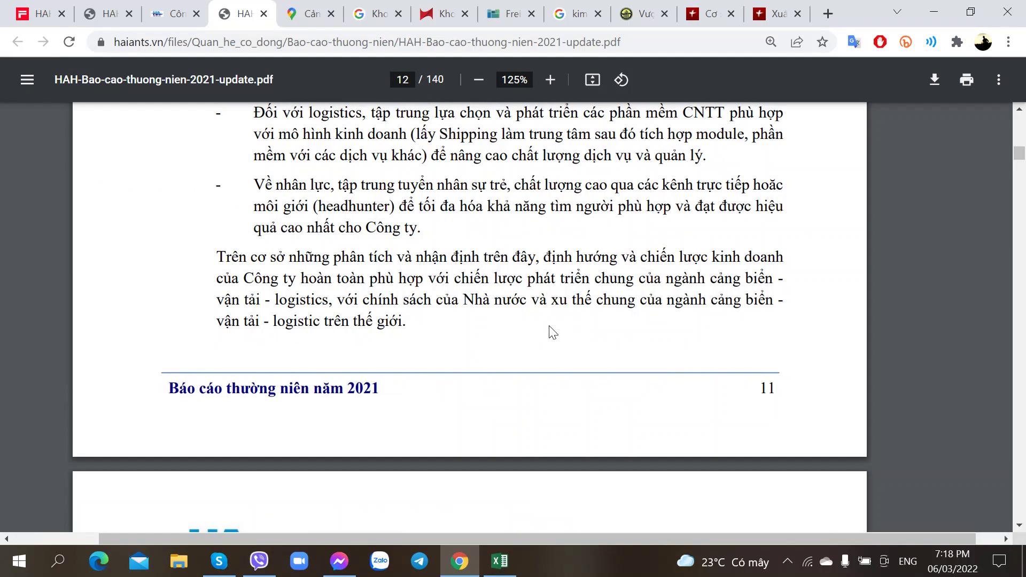
scroll(387, 345, down, 1)
scroll(388, 345, down, 8)
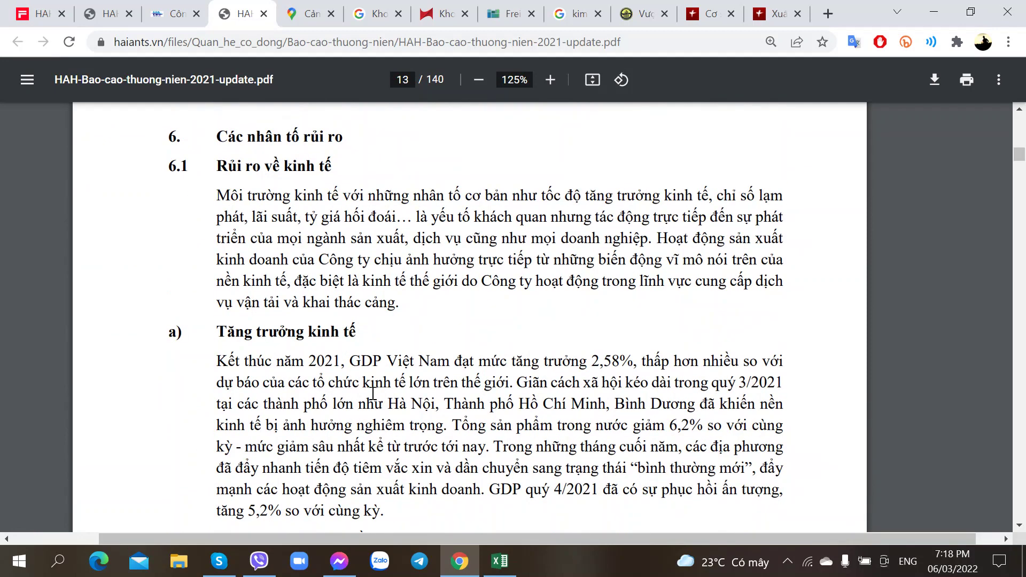
Enter the note "VN là nền kinh tế Mở - Ký nhiều FTA với các Nước, Khu vực" in L99 of the workbook.
key(alt+Tab)
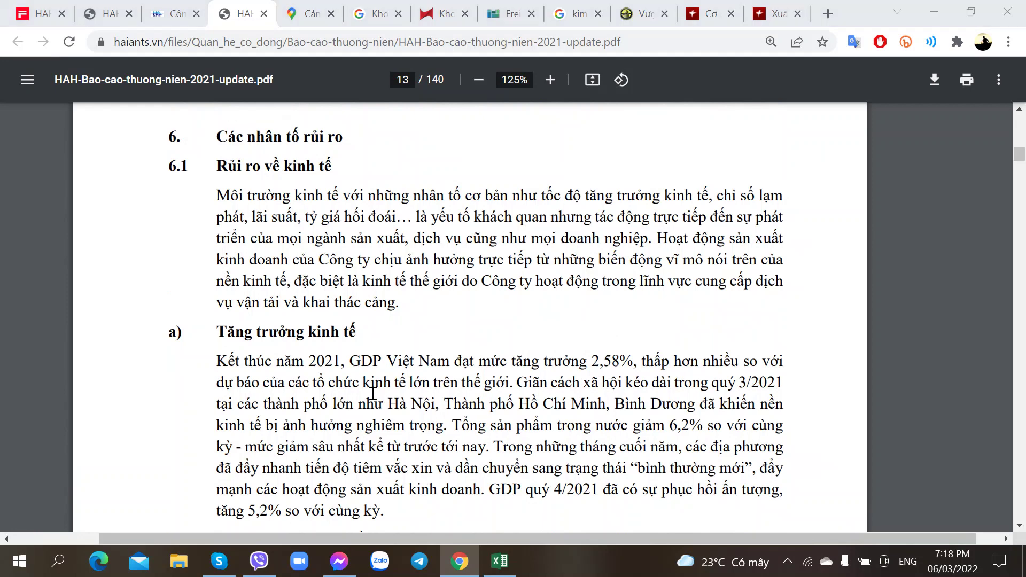
click(576, 375)
key(Right)
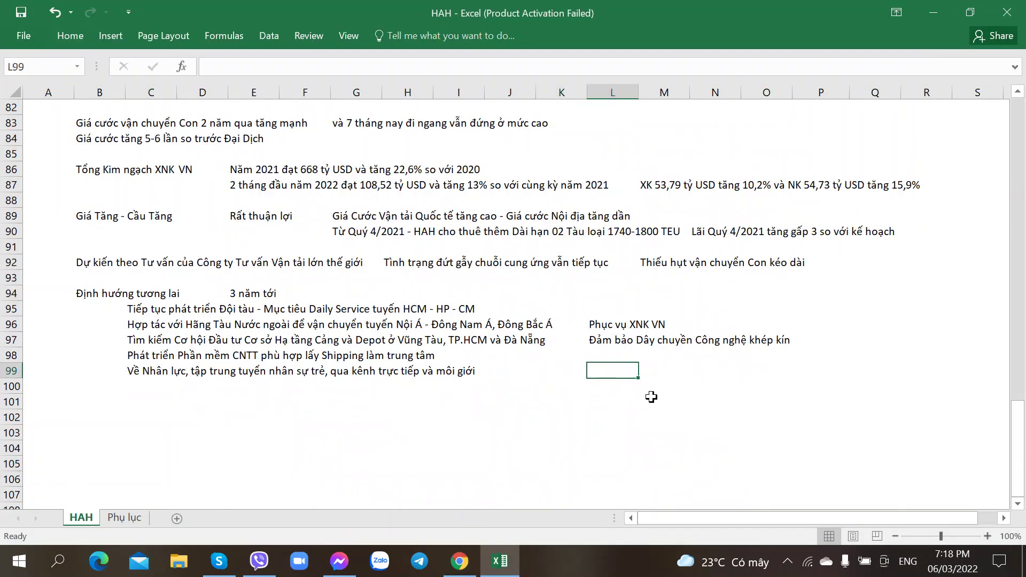
text(VN)
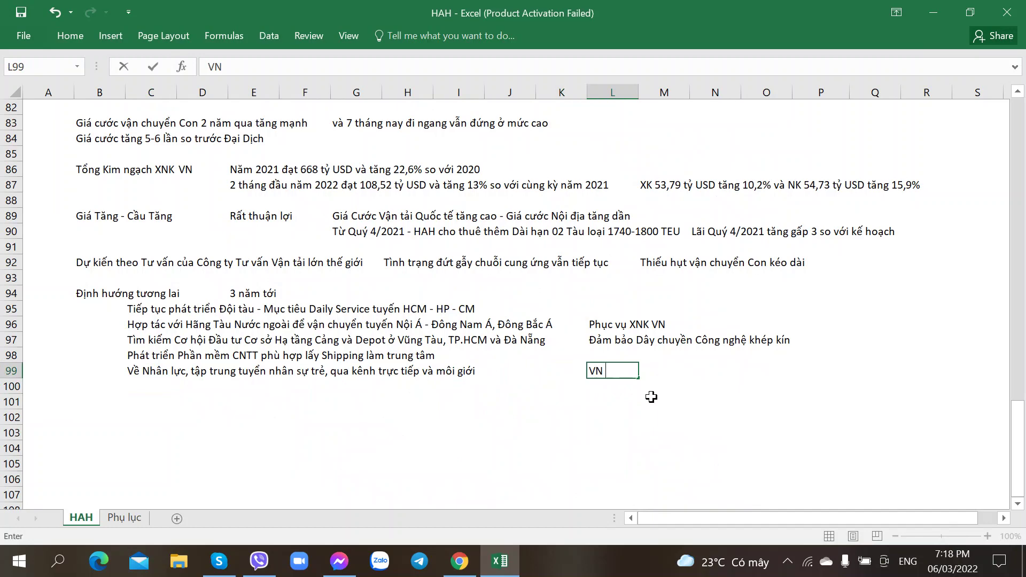
text( là nền kinh tế M)
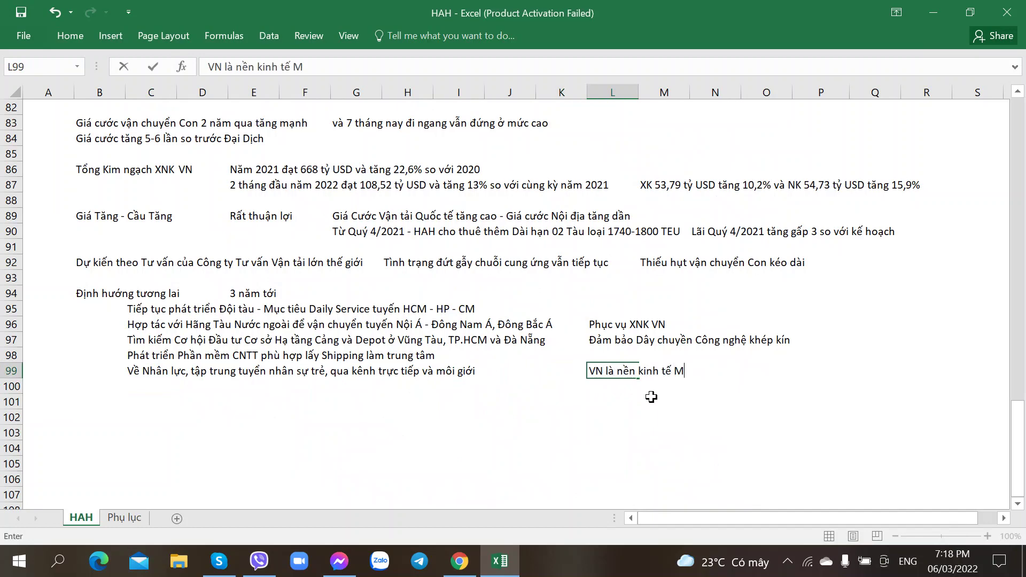
text(ở - Ký nhiều FTA)
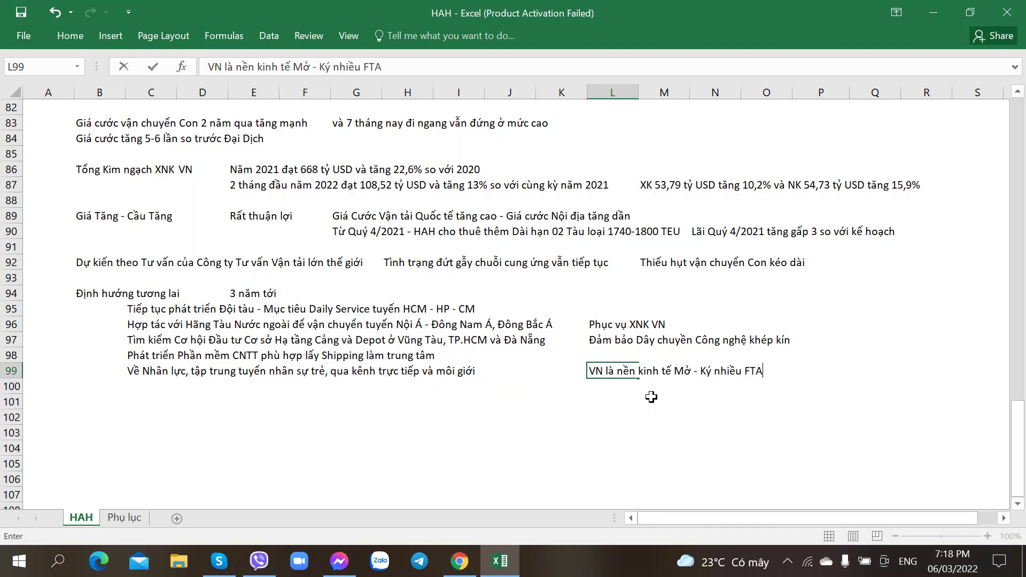
text( với các Nước, Khu vực)
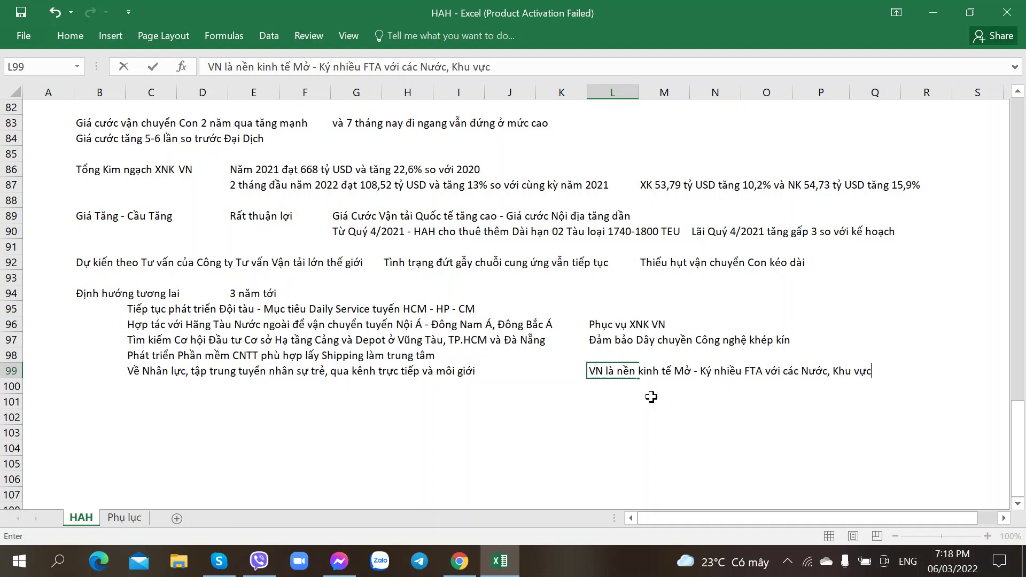
key(Return)
Skim the report's economic risk section and record its page reference in B101 as "Trang 13/140".
key(alt+Tab)
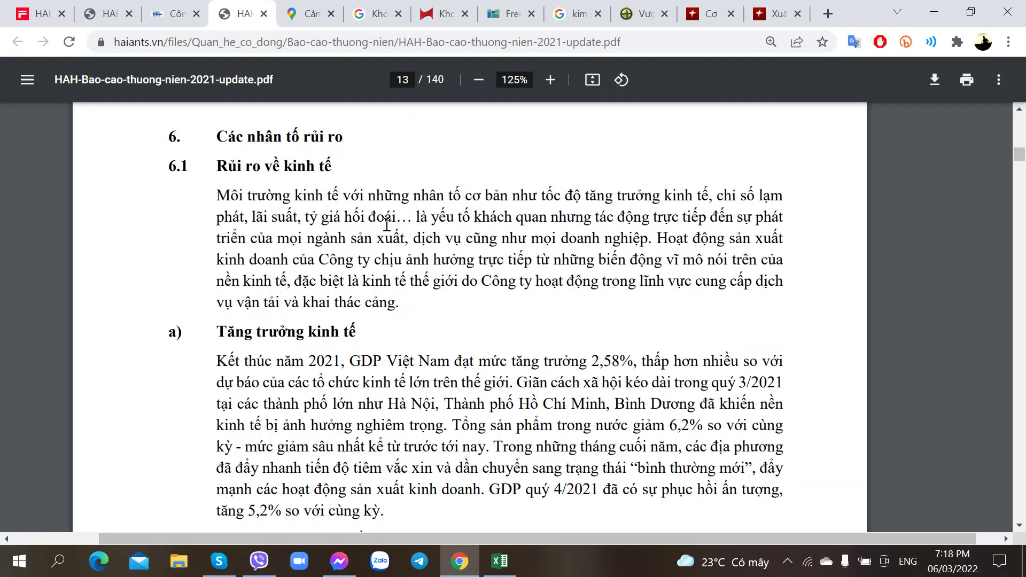
scroll(375, 265, up, 4)
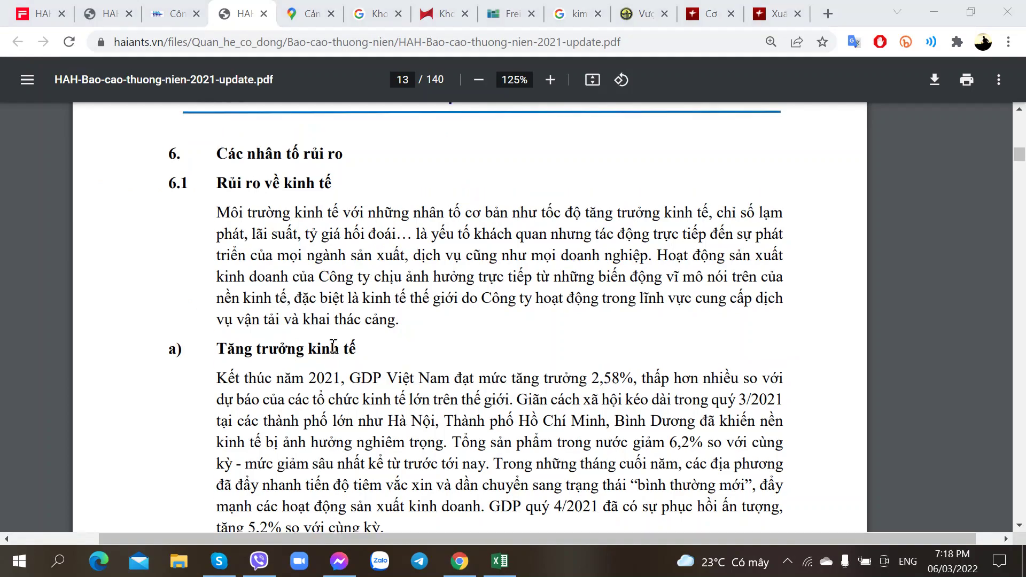
scroll(333, 346, down, 8)
scroll(333, 347, up, 5)
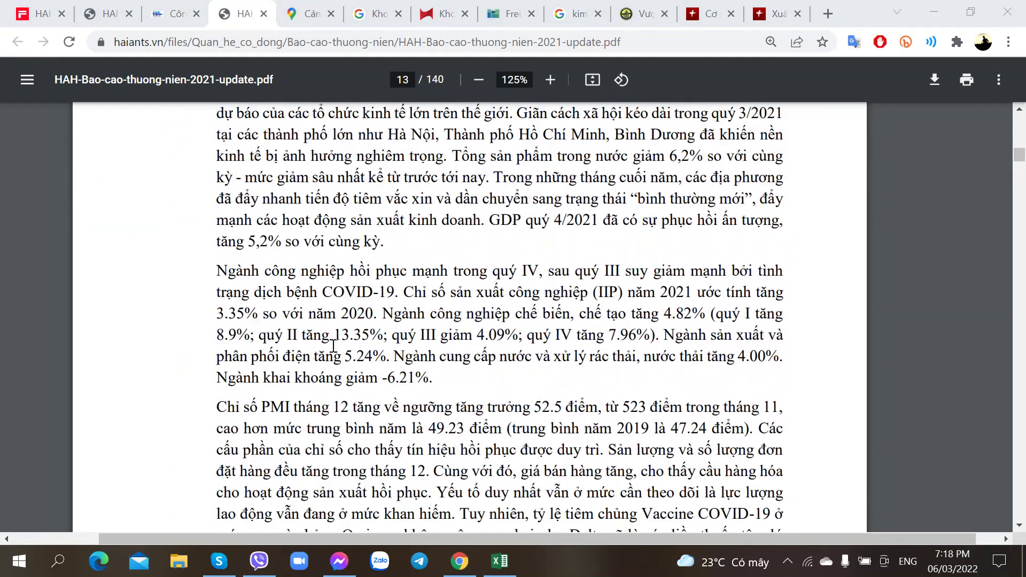
click(252, 280)
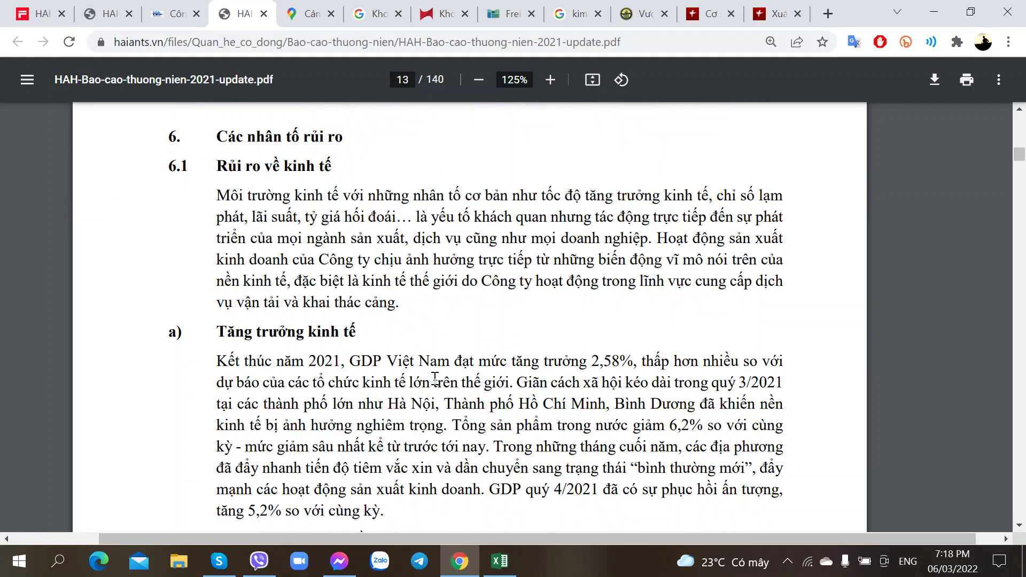
click(500, 561)
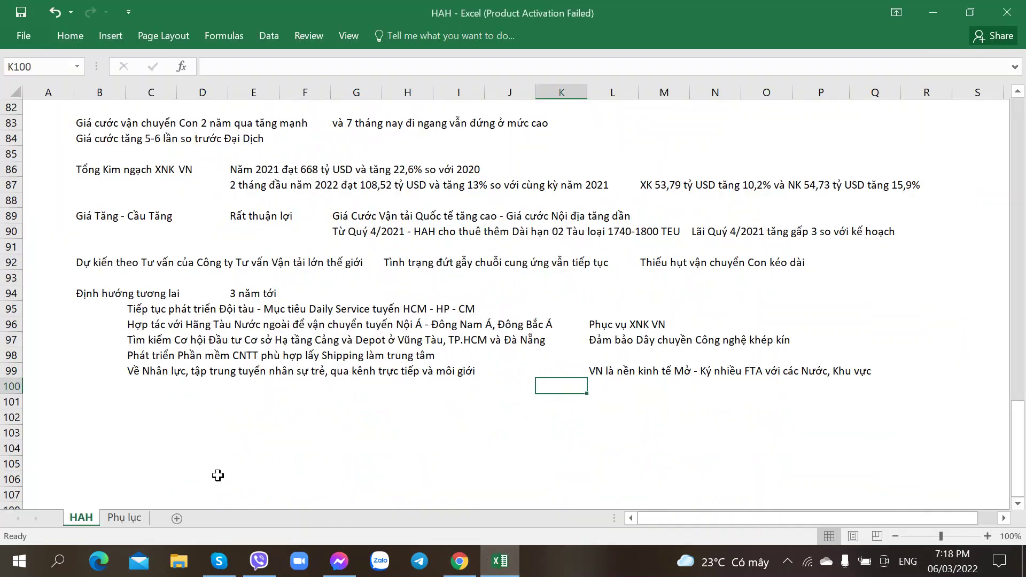
click(91, 404)
text(Trang )
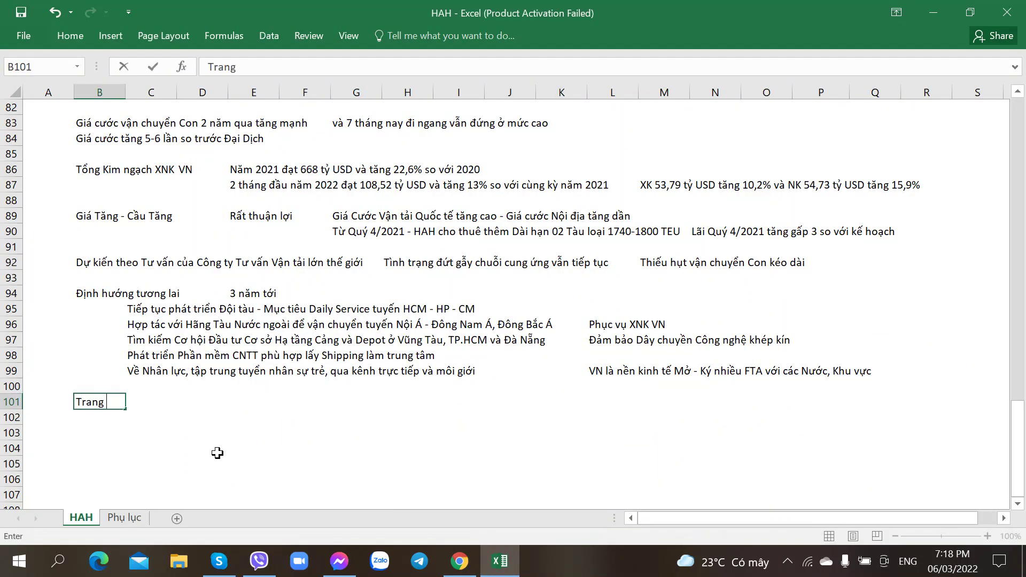
text(13/)
key(alt+Tab)
key(alt+Tab)
text(140)
key(Tab)
click(146, 427)
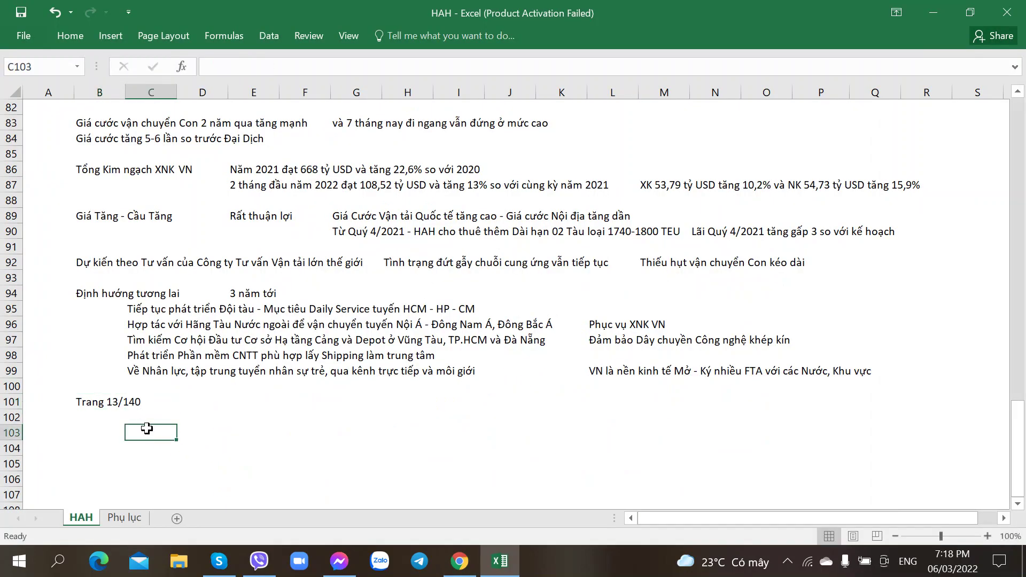